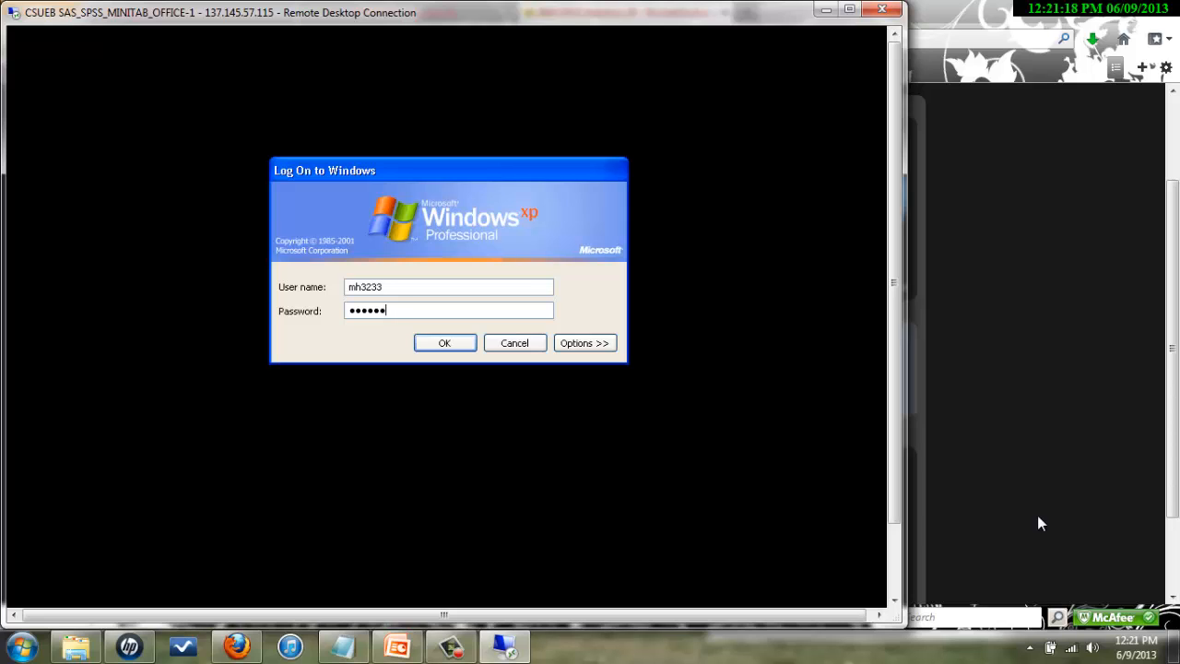
- Confirm the Windows XP log-on with the account password to reach the remote desktop
left_click(444, 342)
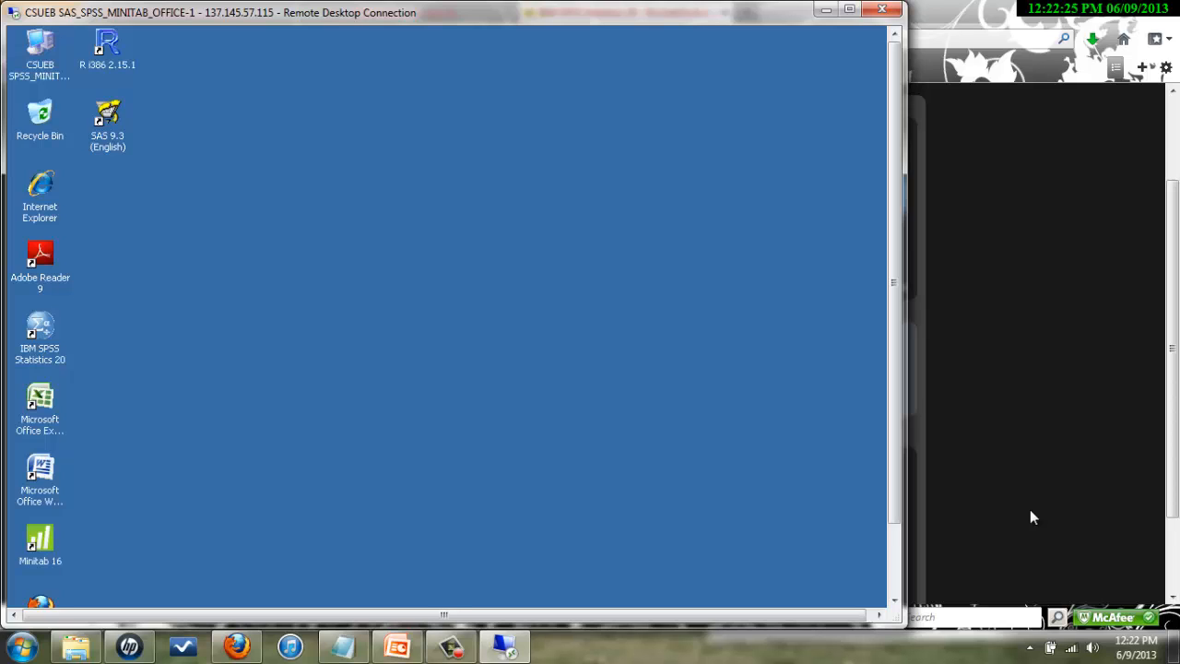
- Start IBM SPSS Statistics 20 from the All Programs list on the remote machine
left_click_drag(894, 501, 827, 571)
left_click(29, 597)
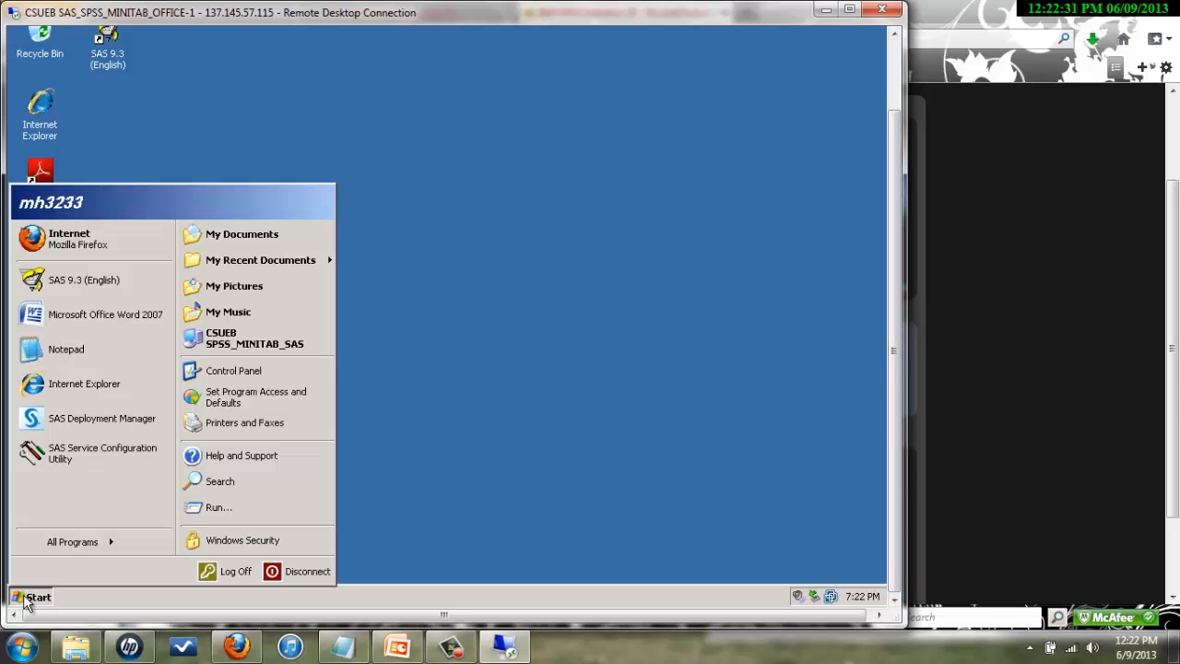
left_click(85, 543)
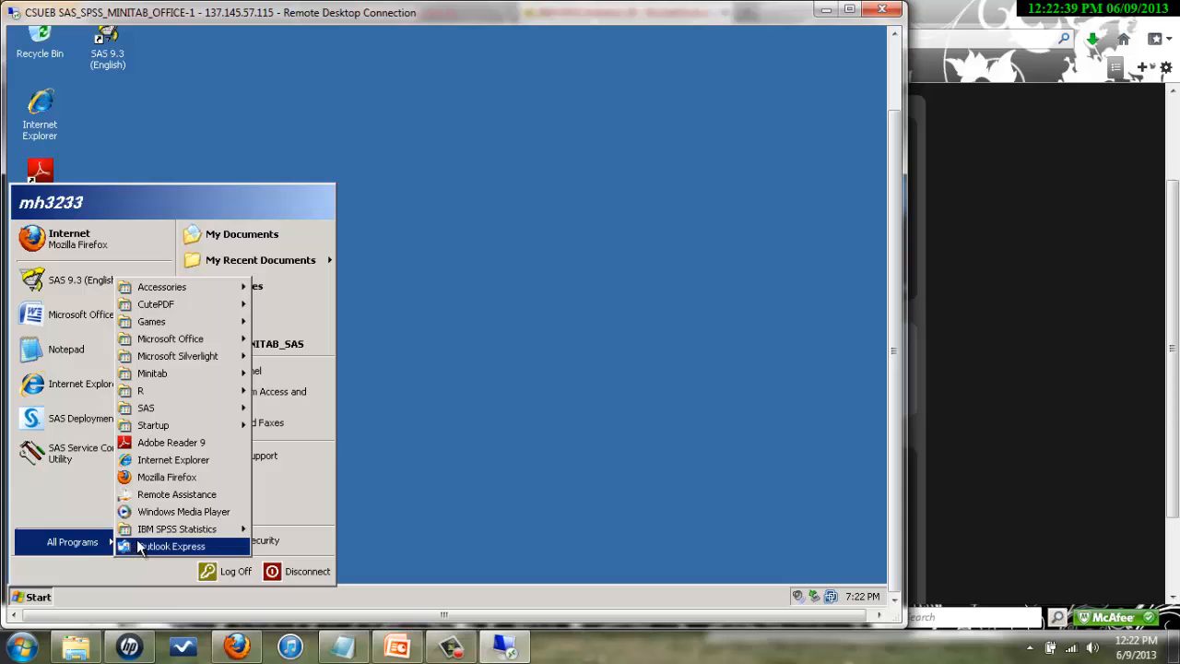
mouse_move(142, 540)
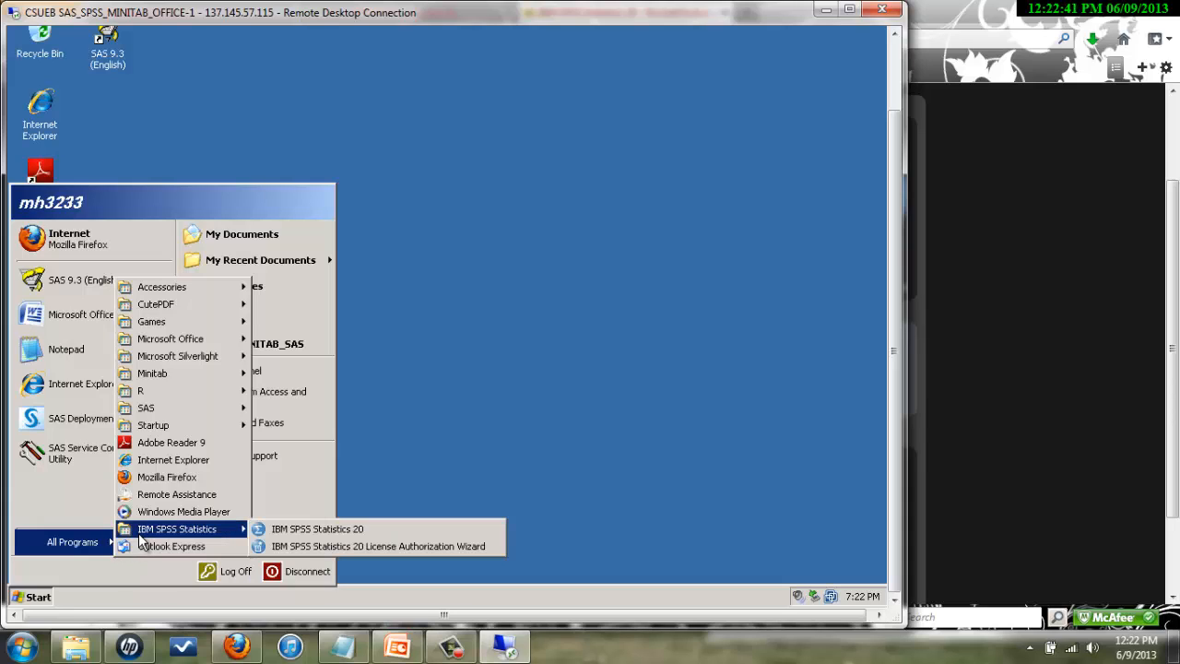
left_click(310, 530)
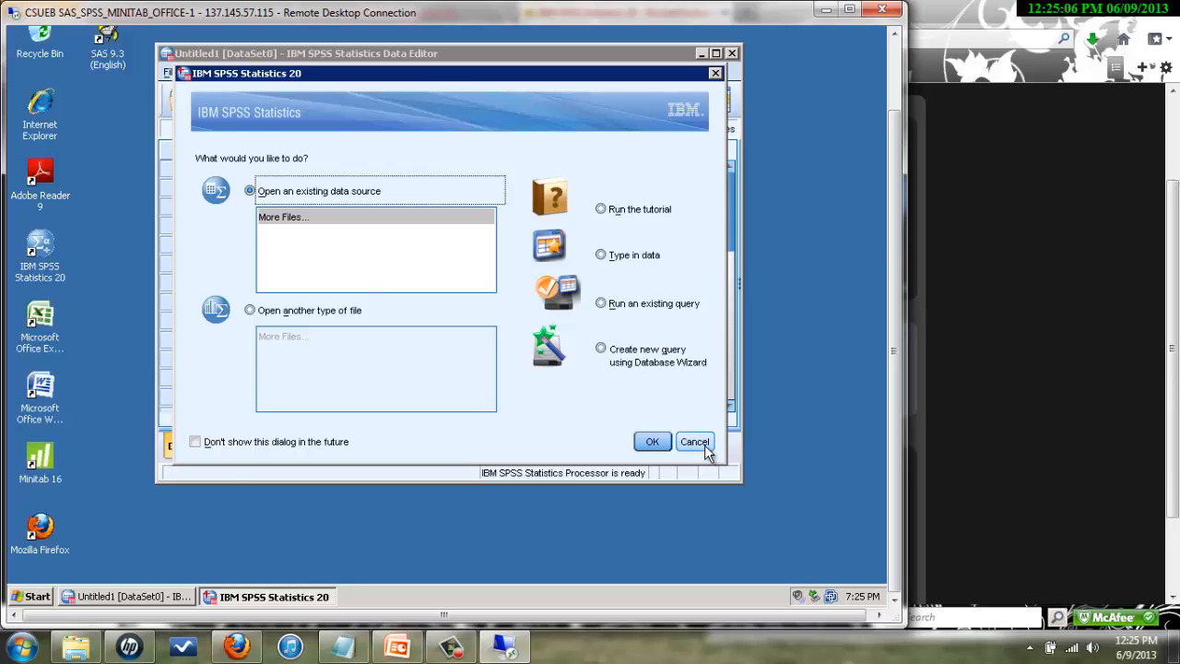
- Cancel the SPSS startup dialog without opening any data file
left_click(700, 443)
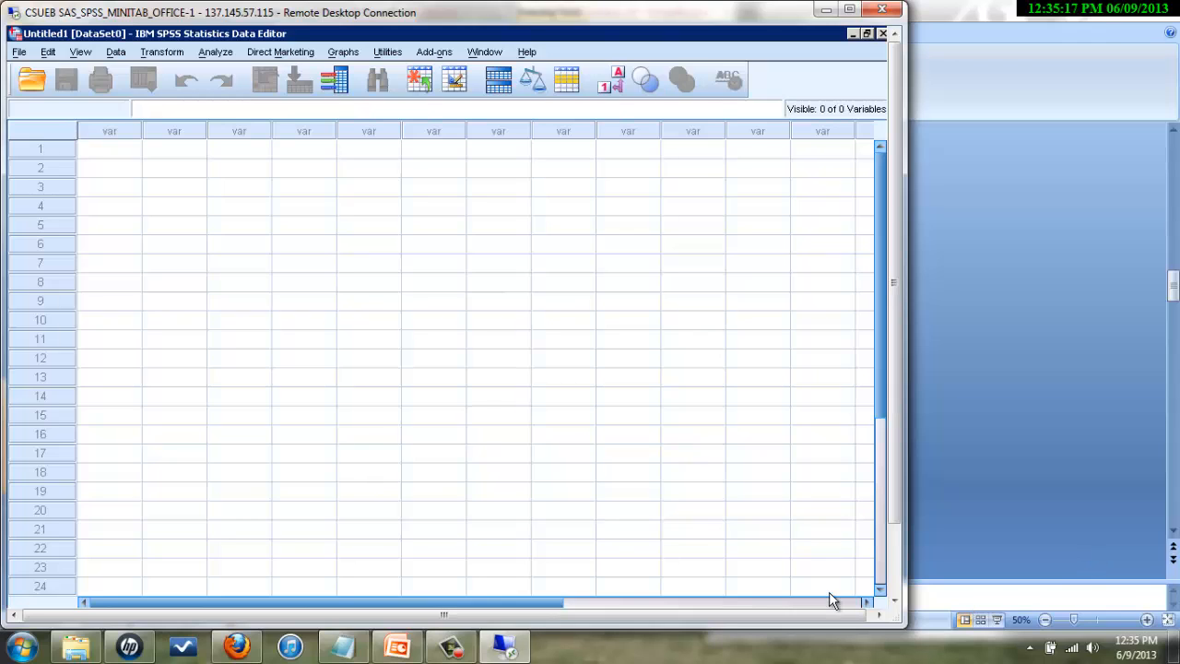
- Place the Notepad list of ten student records beside the empty SPSS Data Editor
left_click(341, 650)
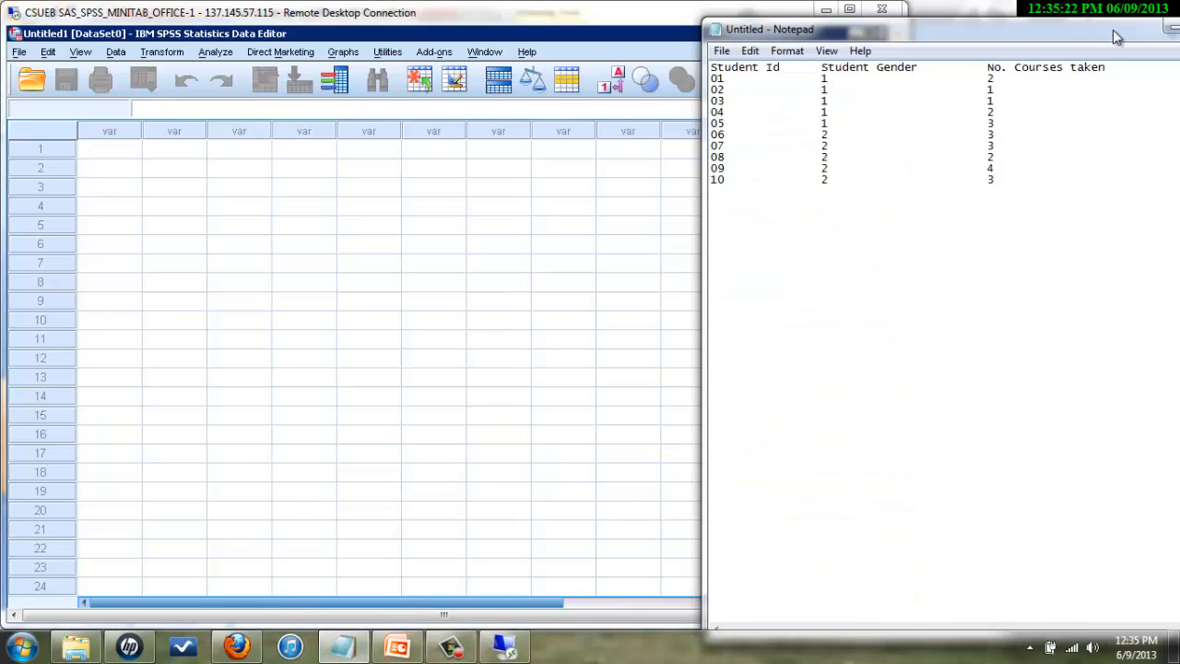
left_click_drag(1115, 31, 1175, 46)
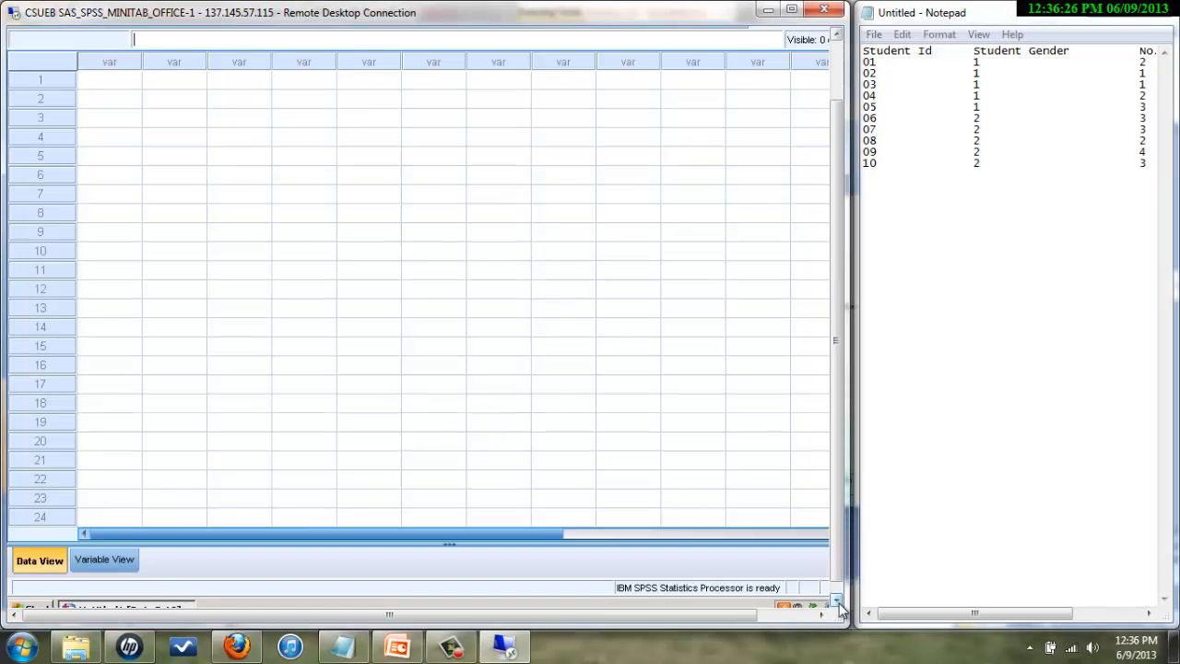
left_click(838, 602)
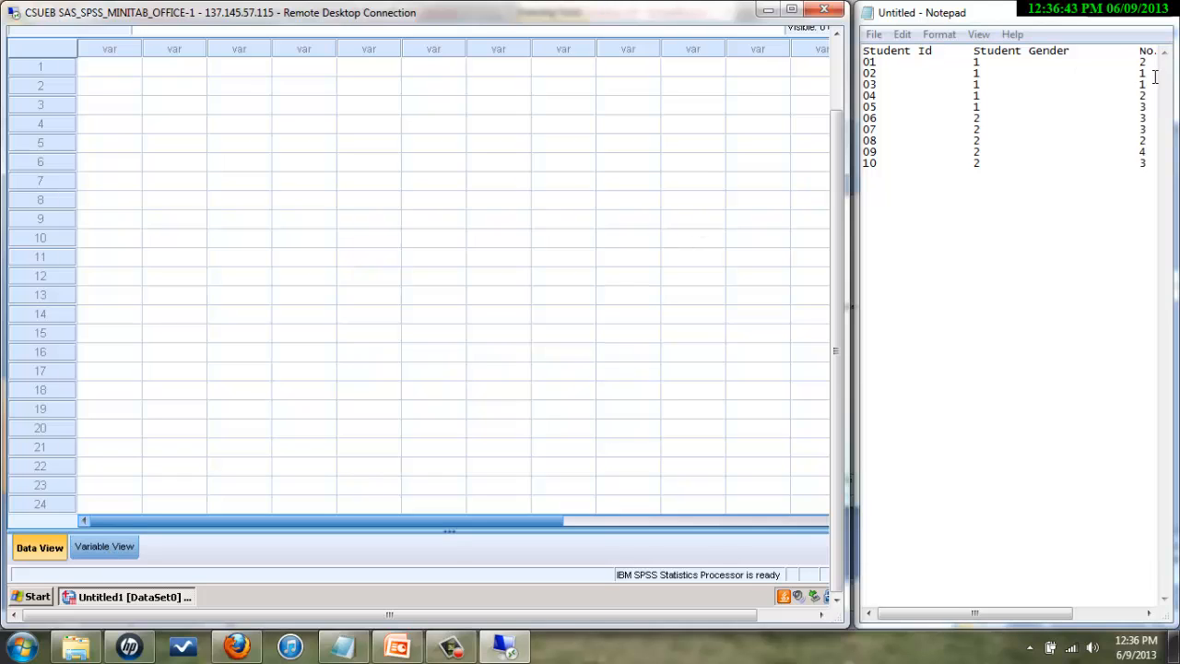
- In Variable View, name the first variable StudentId
left_click(103, 550)
left_click(837, 33)
left_click(837, 35)
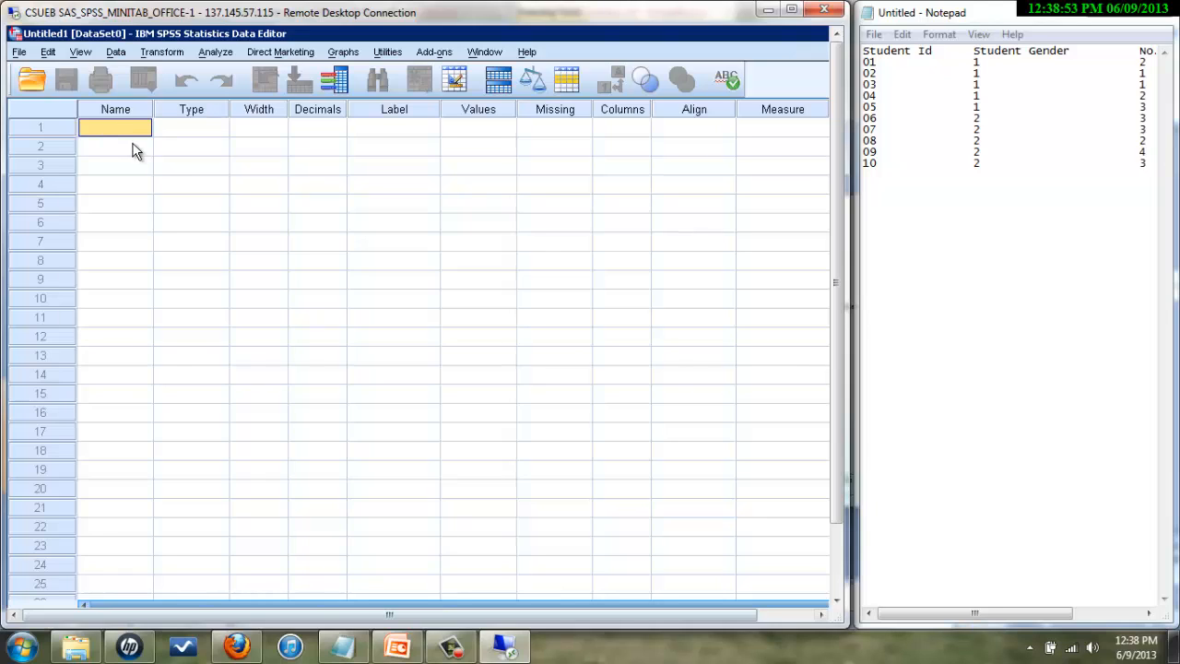
type("Student")
type("Id")
key("Tab")
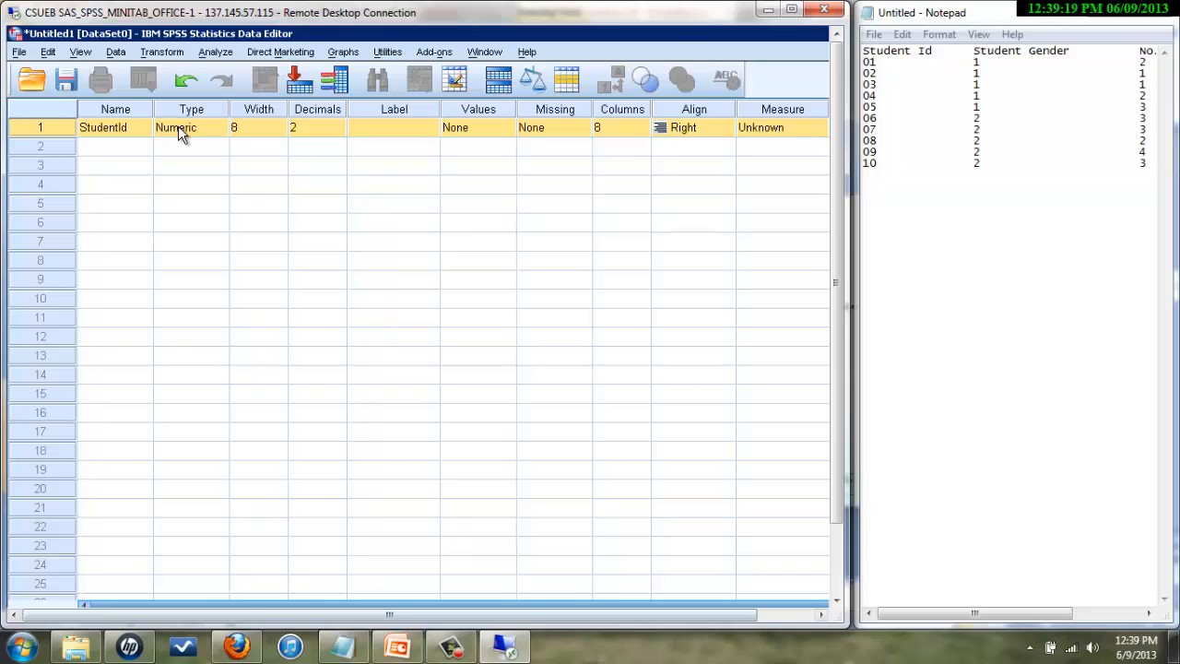
- Add the variables Gender and PsychCourse, then bring up Gender's value labels
left_click(107, 151)
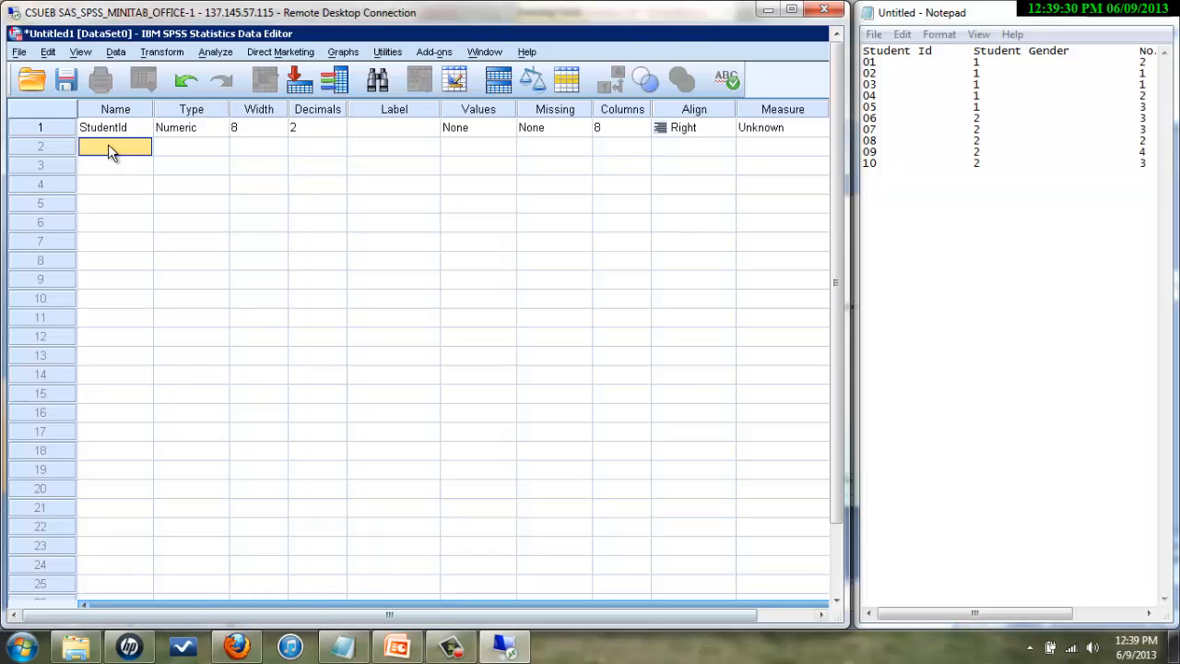
type("Gender")
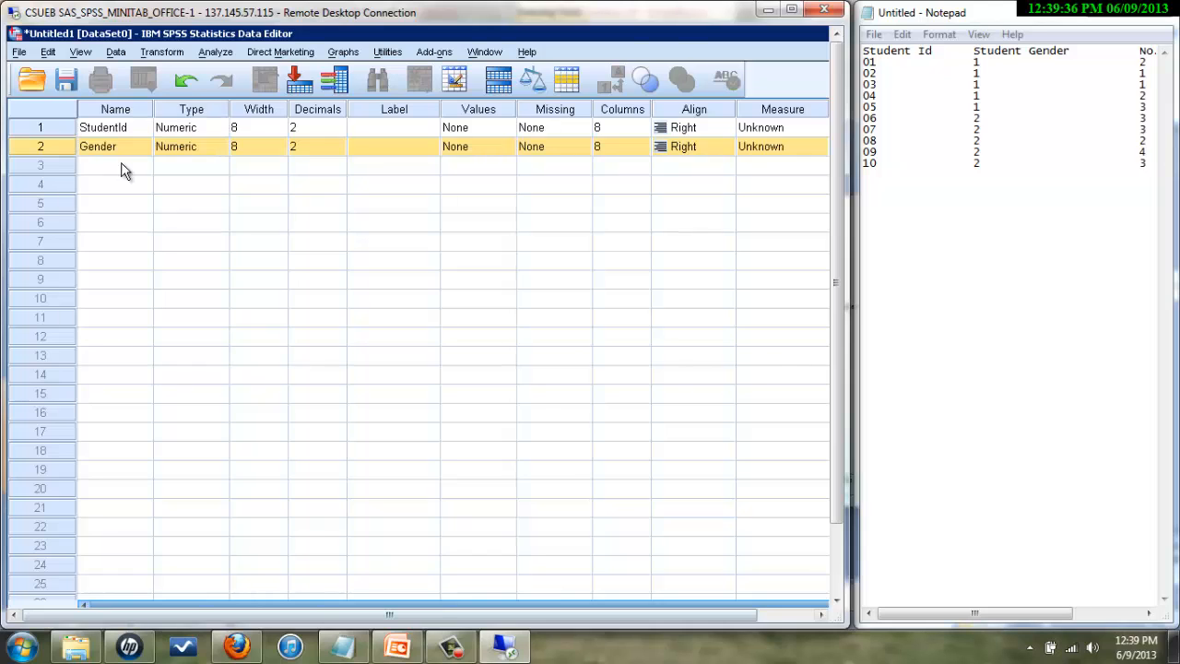
left_click(124, 168)
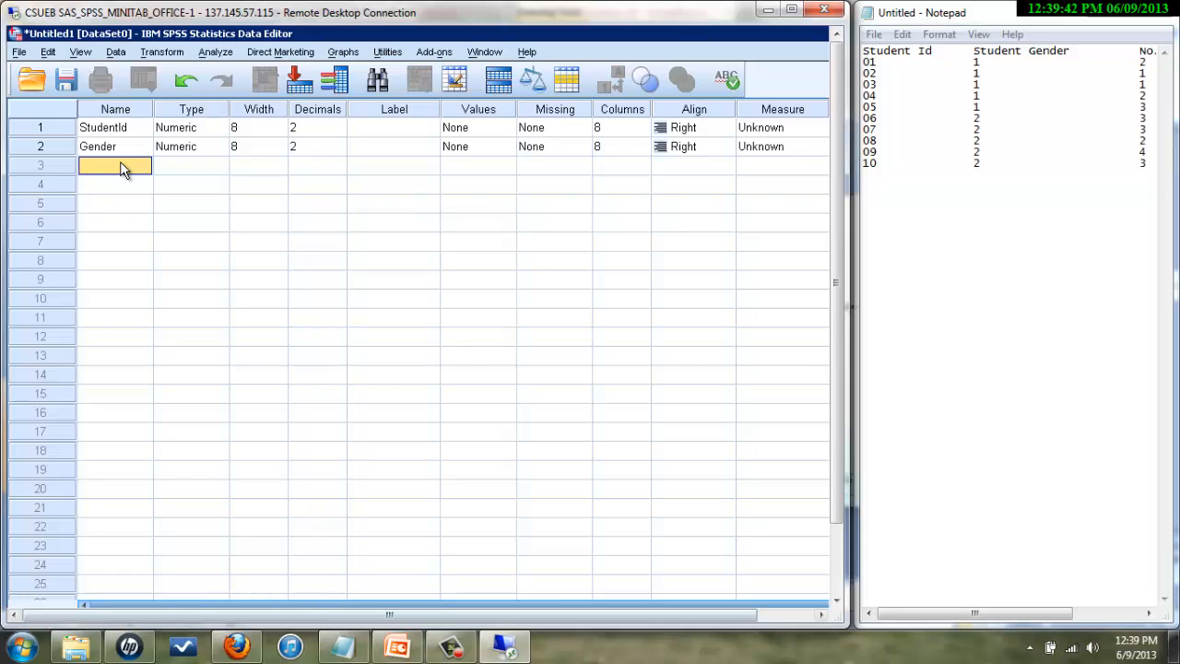
type("PsychCourse")
key("Return")
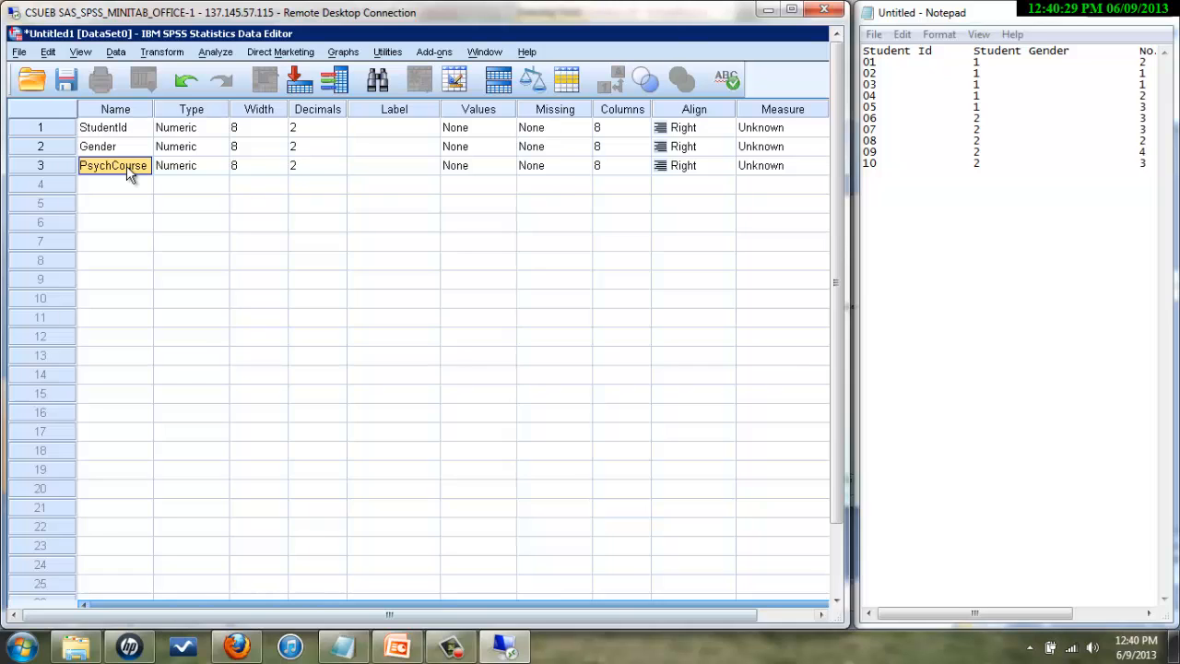
left_click(121, 152)
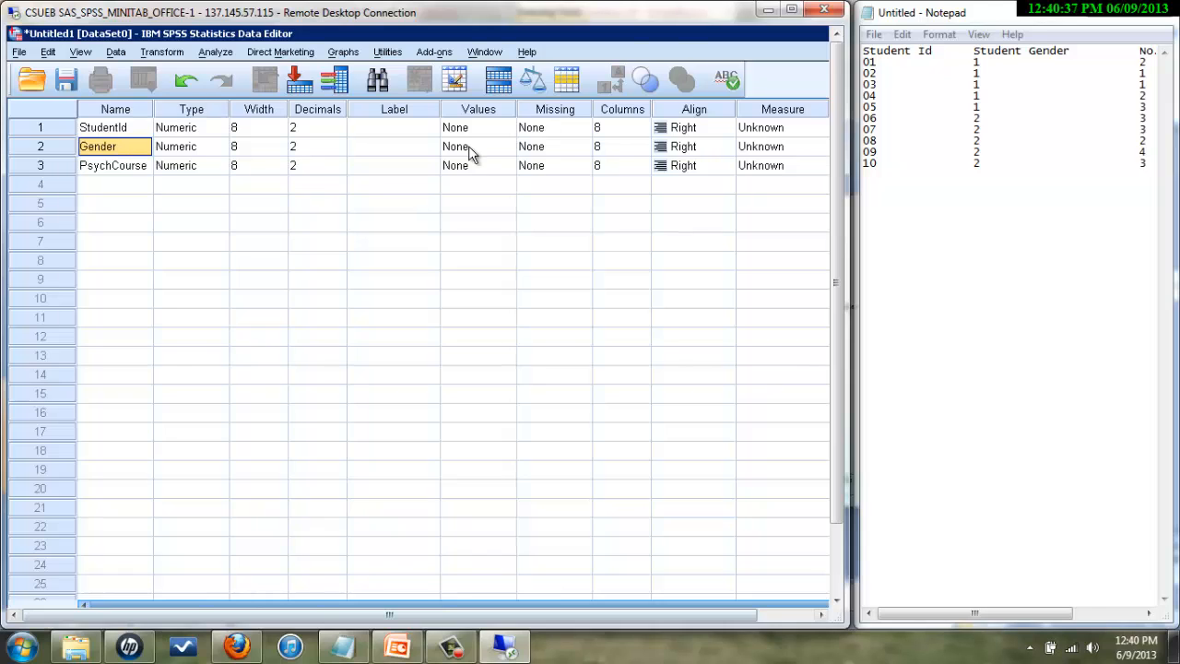
double_click(504, 148)
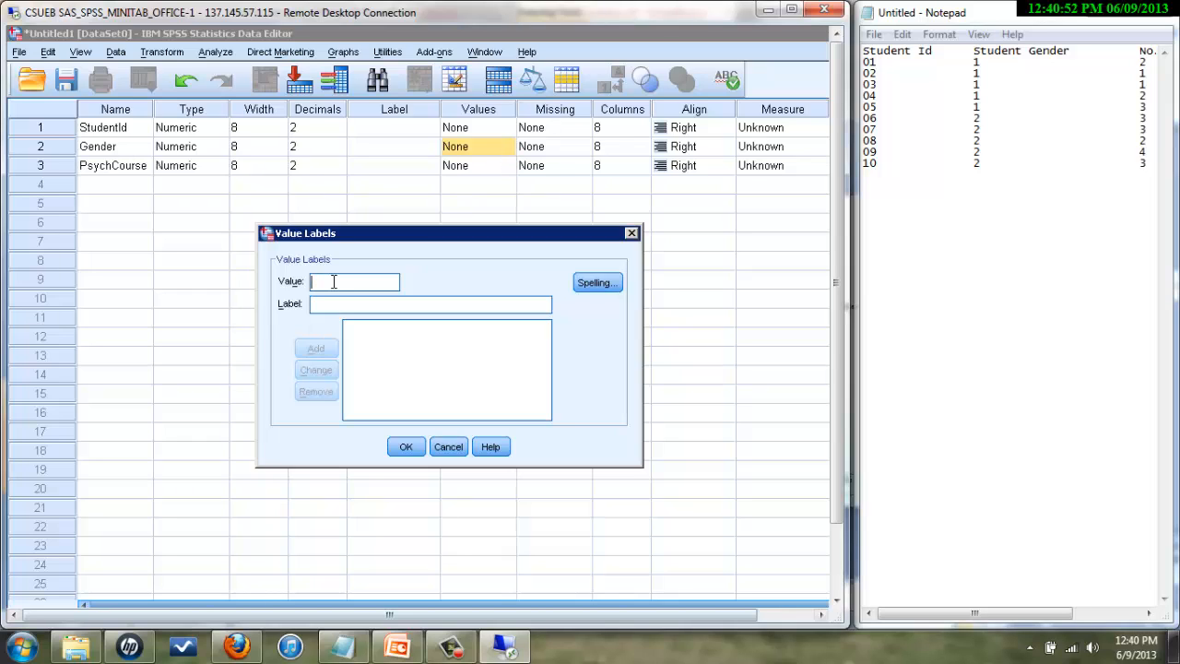
- Give Gender the value labels 1 = 'male' and 2 = 'female' and confirm
type("1")
left_click(326, 306)
type("male")
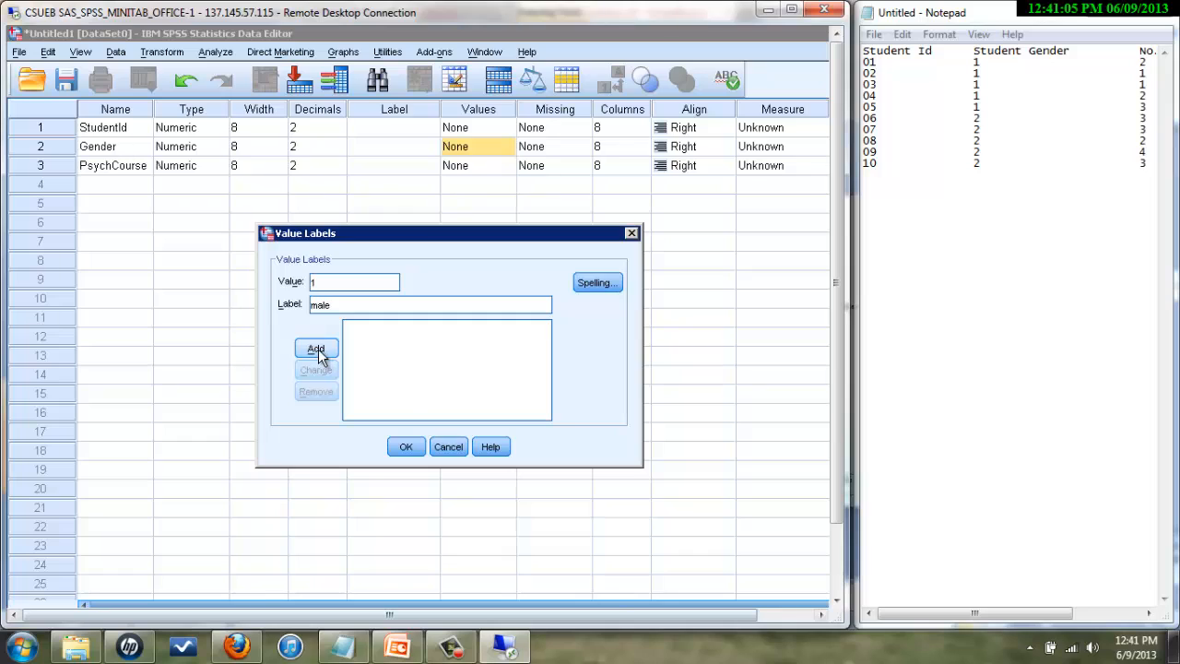
left_click(315, 349)
left_click(328, 282)
type("2")
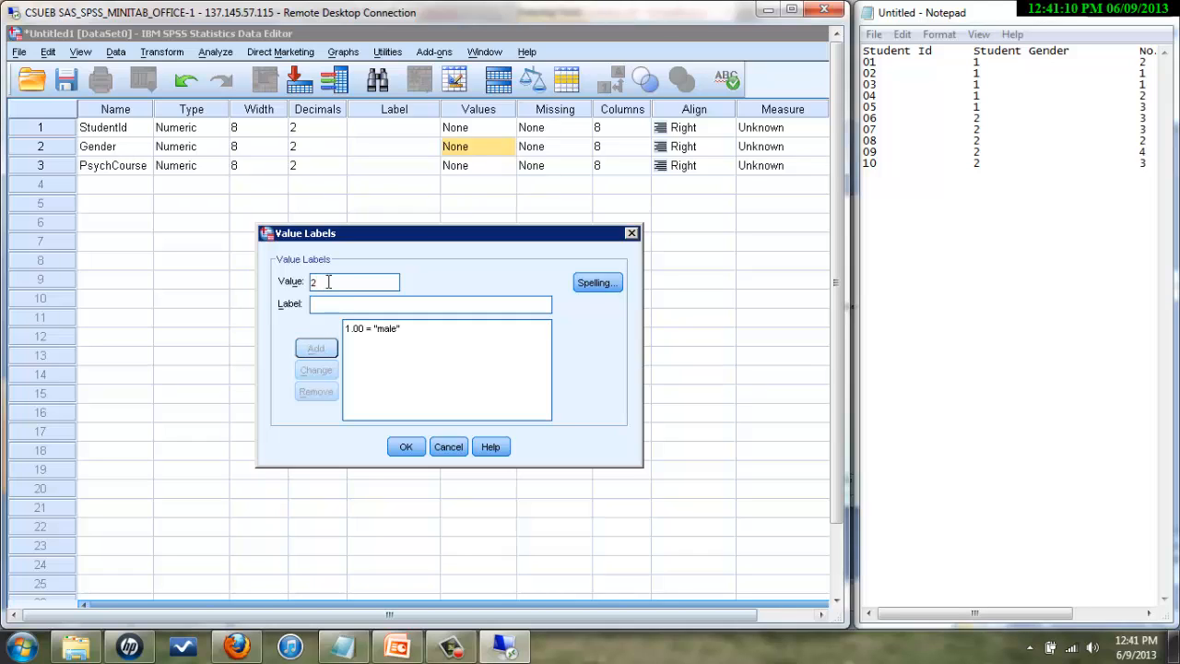
left_click(333, 305)
type("femal")
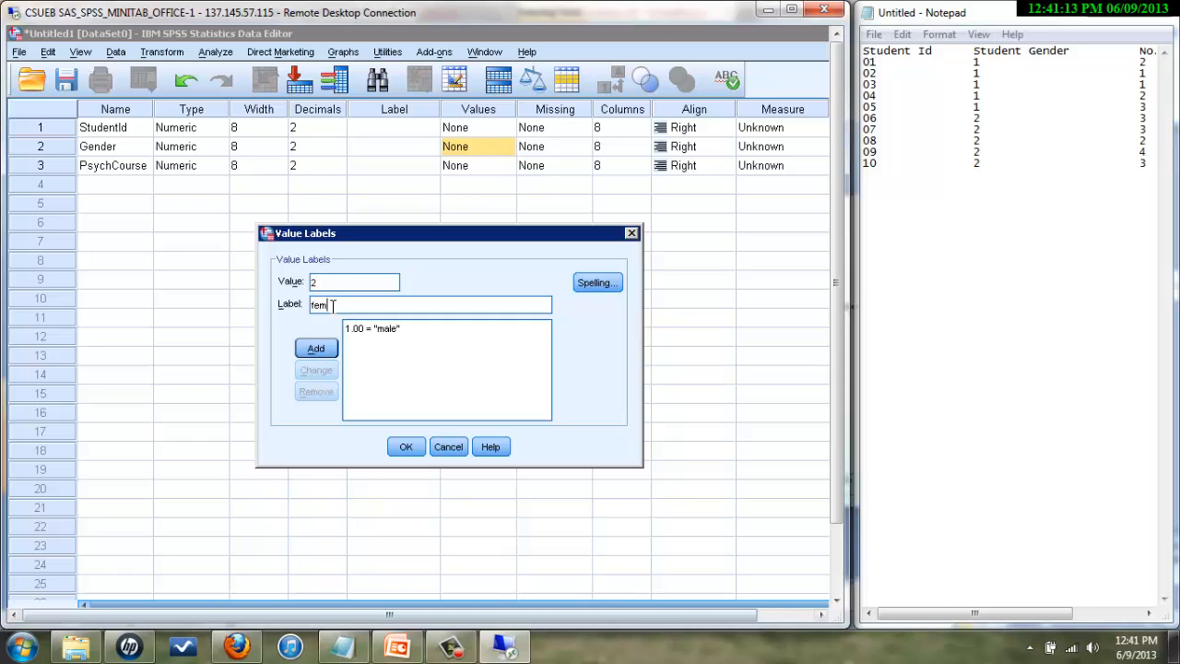
type("e")
left_click(311, 348)
left_click(406, 447)
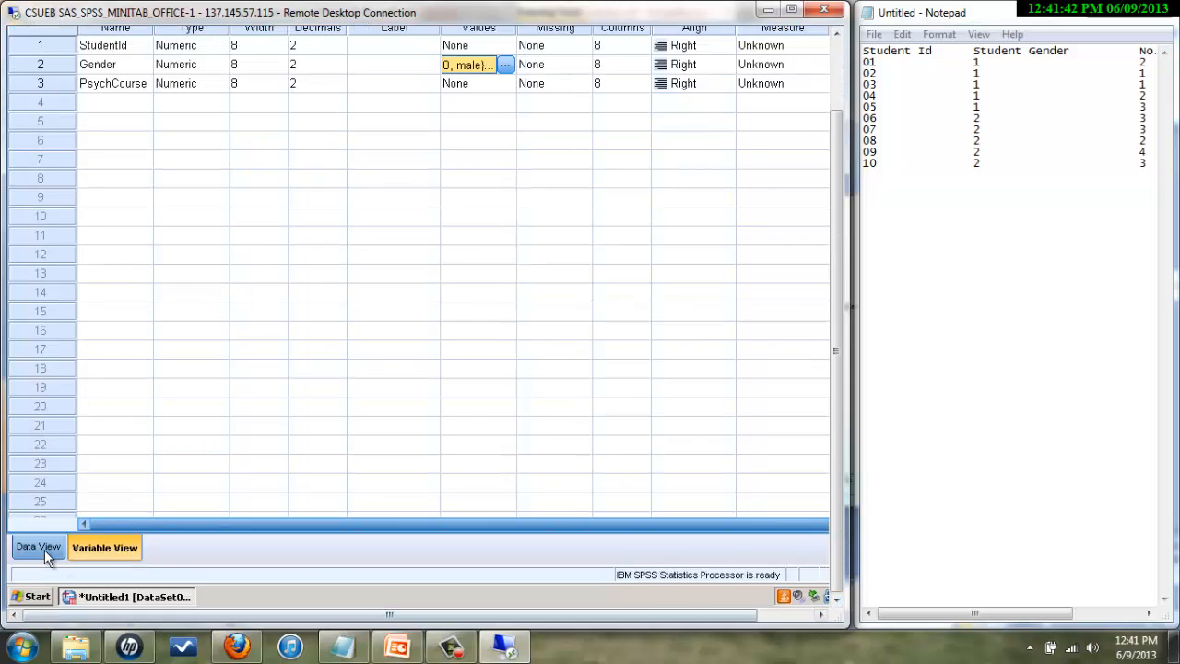
- Rename the PsychCourse variable to No.Courses
left_click(45, 550)
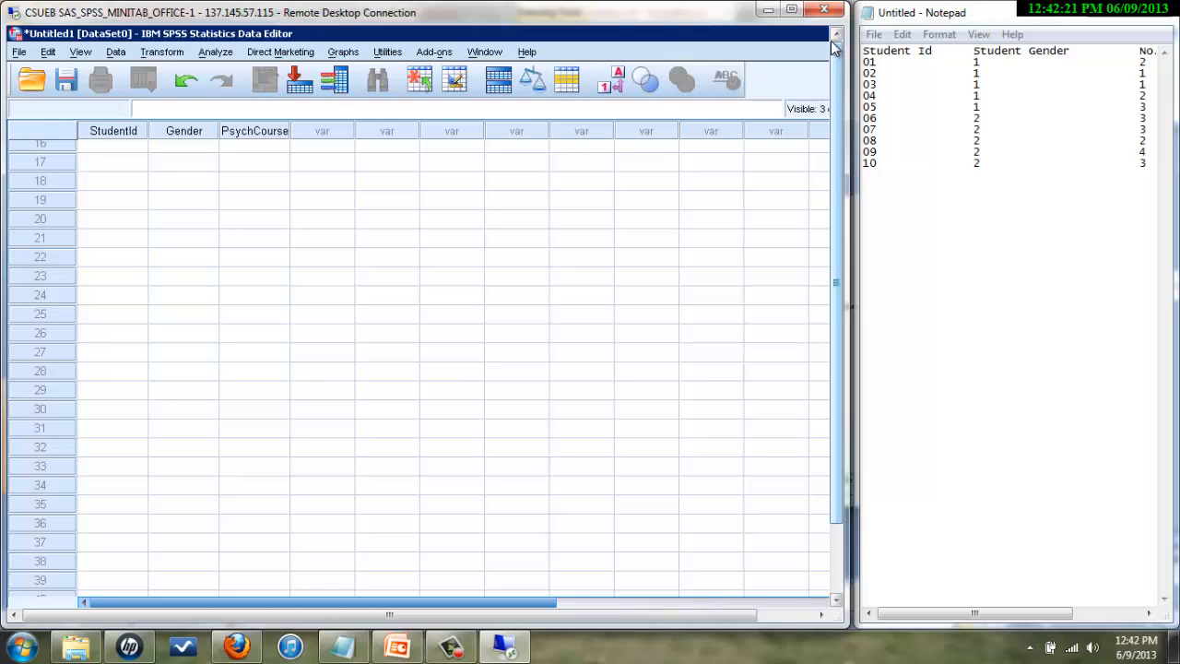
left_click(836, 600)
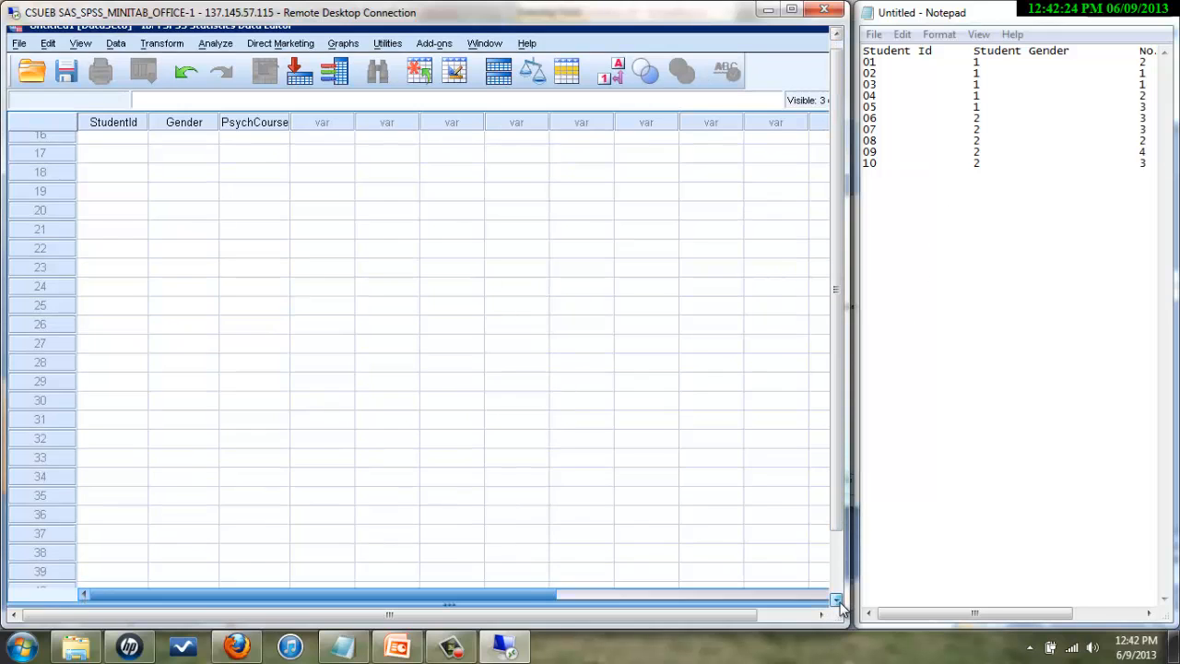
left_click(837, 600)
left_click(108, 547)
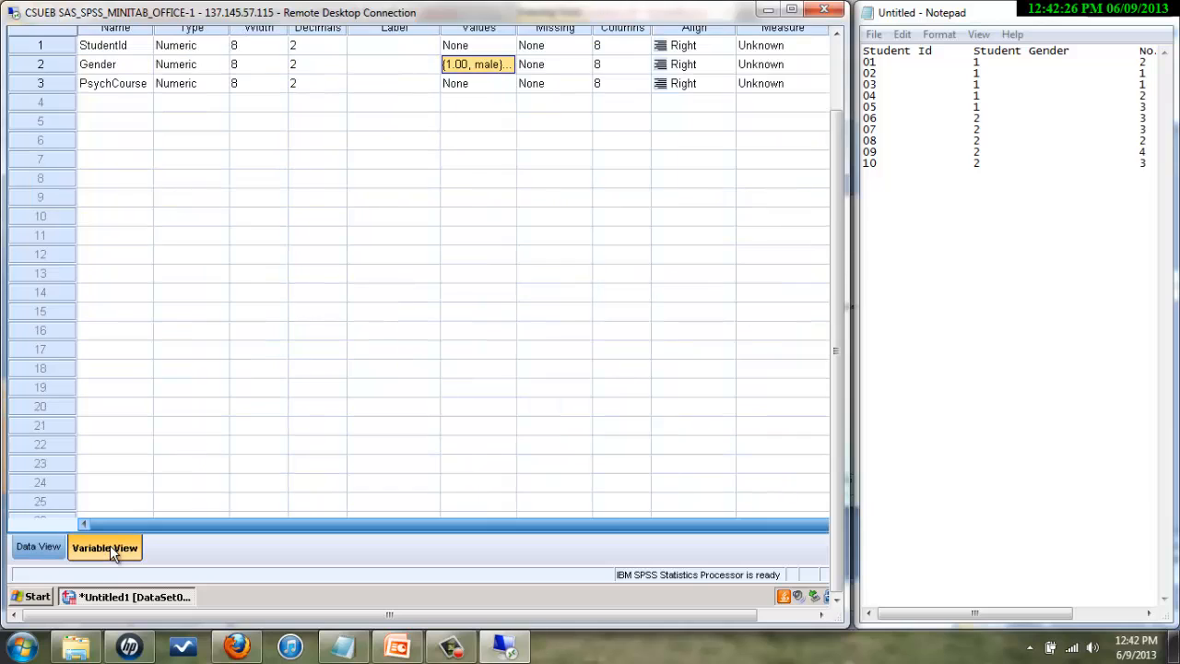
left_click(127, 84)
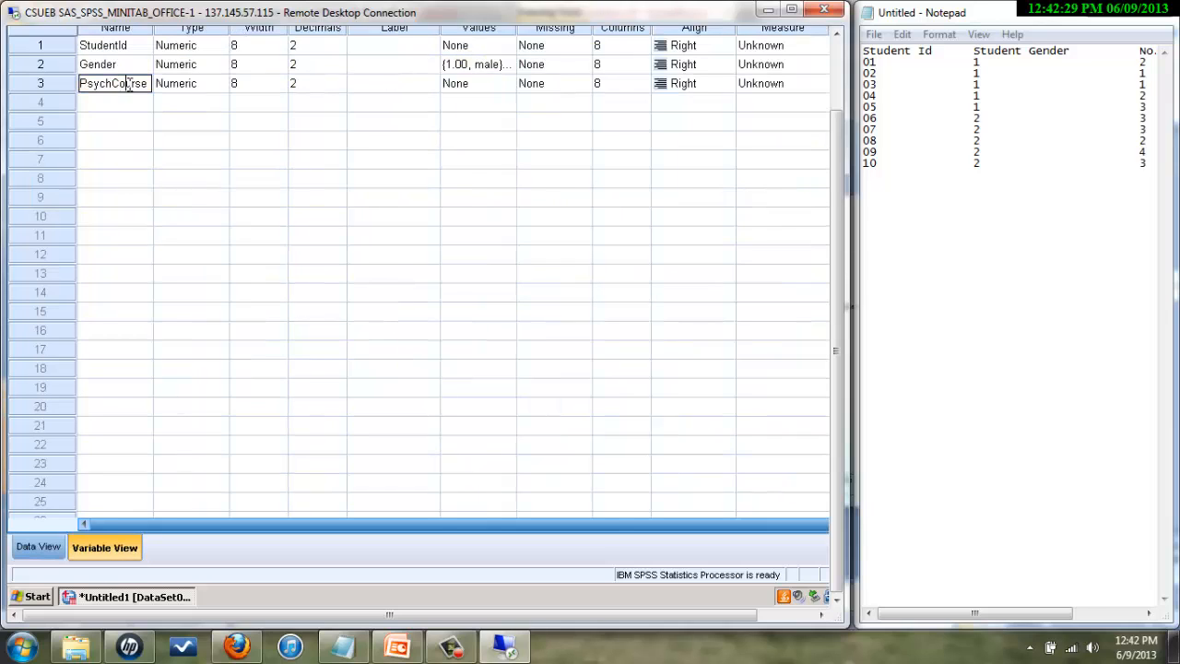
double_click(129, 84)
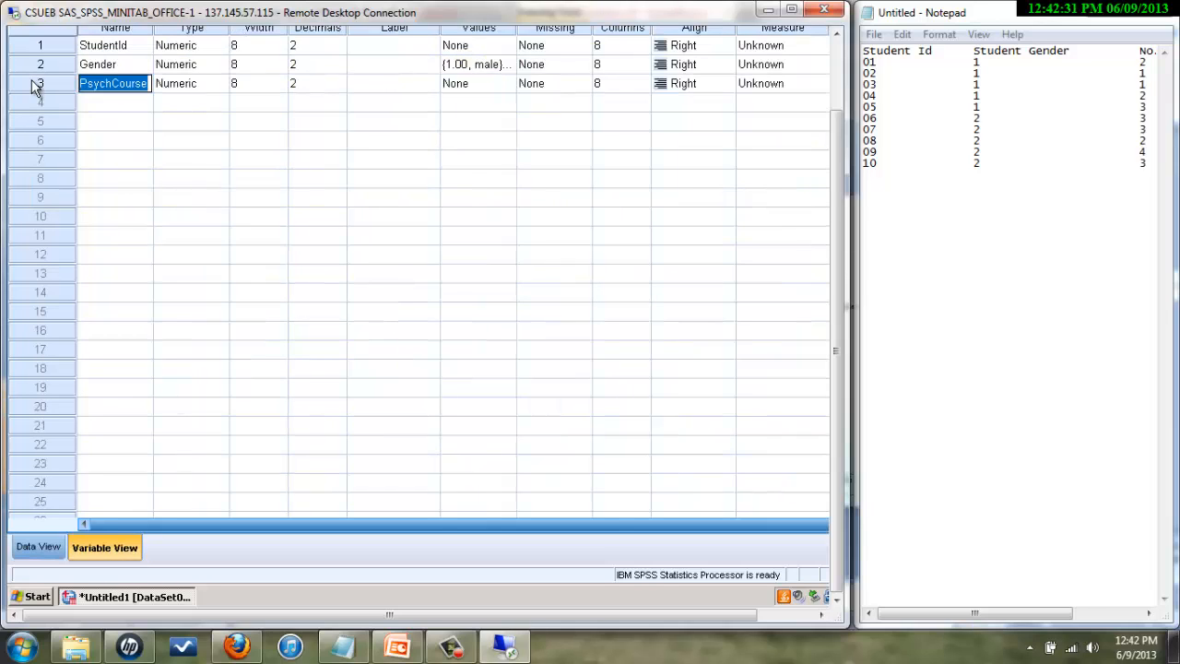
type("No.Courses")
key("Return")
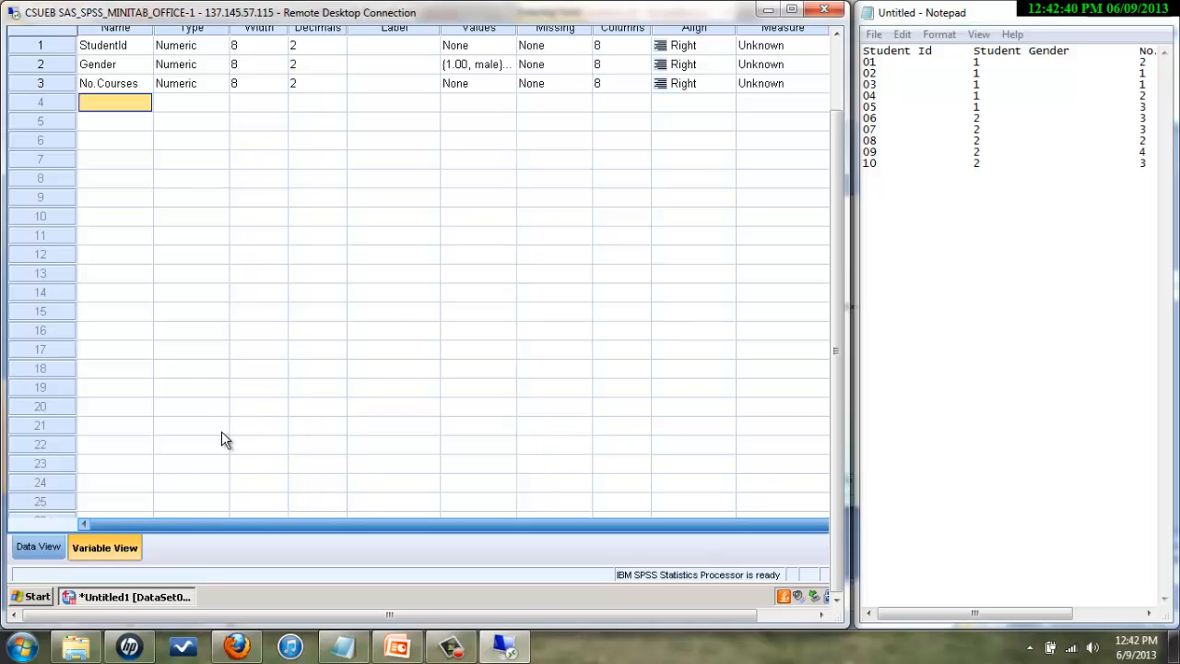
- Return to Data View and select the row 1 StudentId cell
left_click(835, 34)
left_click(835, 35)
left_click(835, 34)
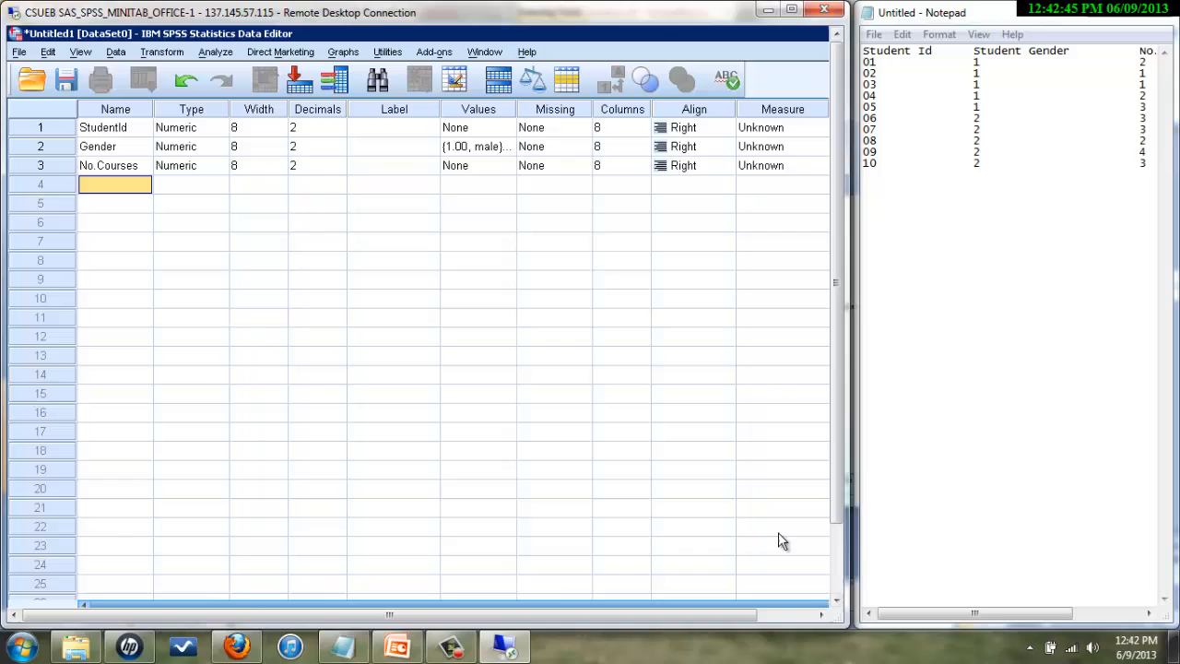
left_click(836, 600)
left_click(837, 601)
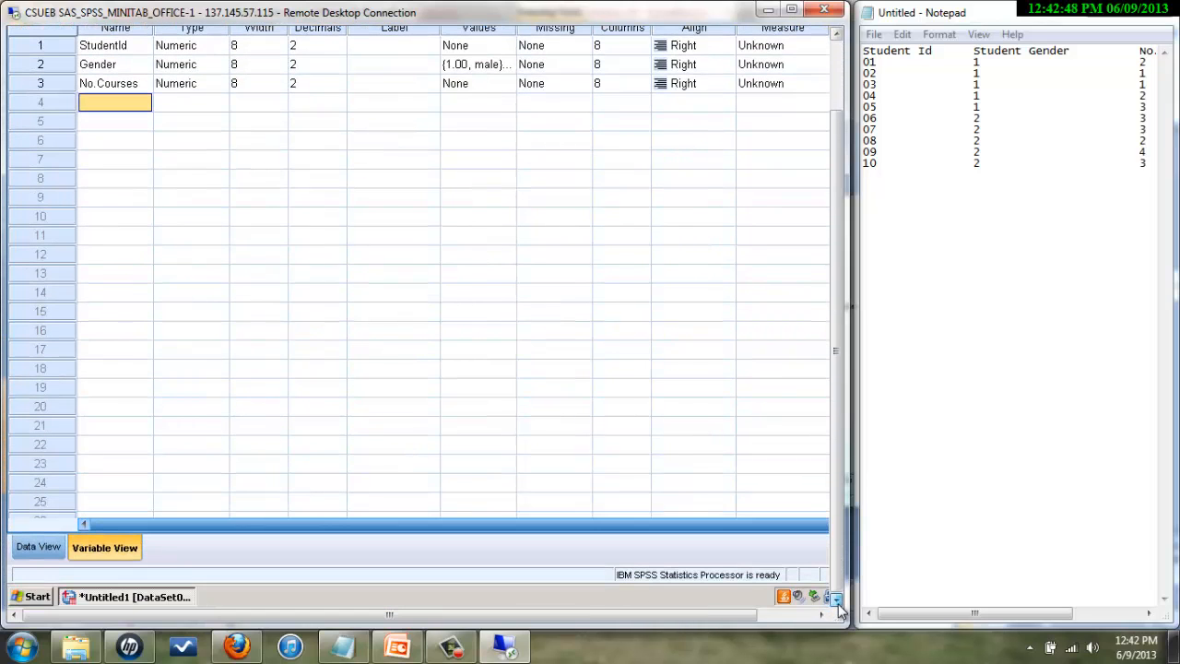
left_click(28, 550)
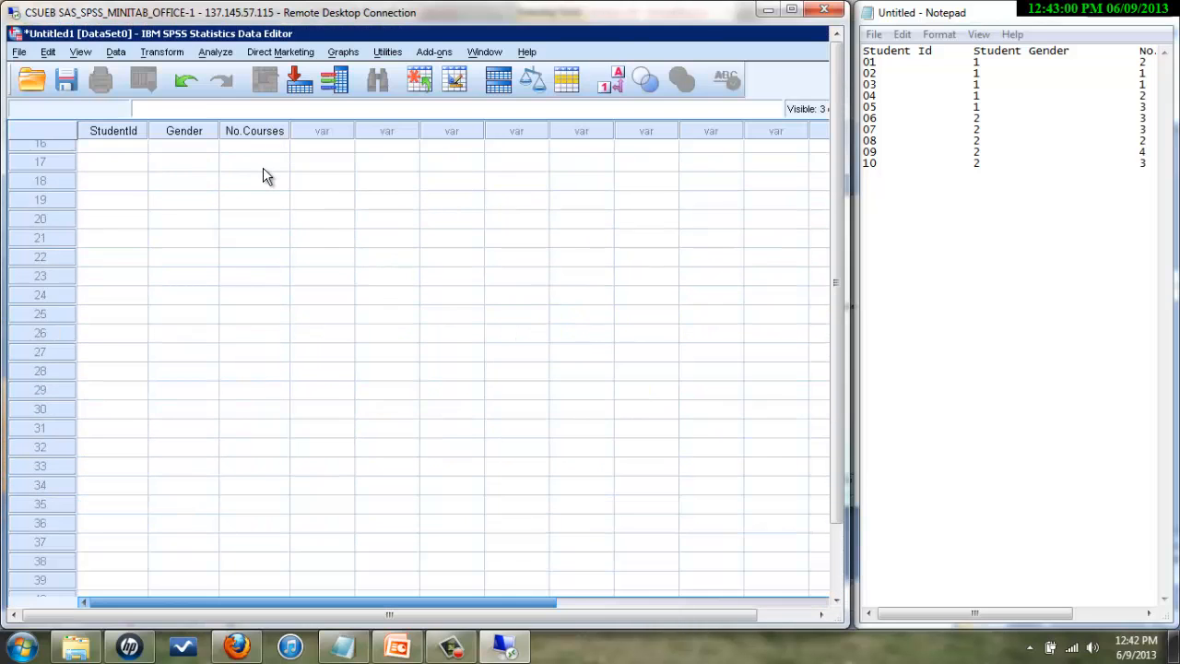
scroll(277, 184, "up", 3)
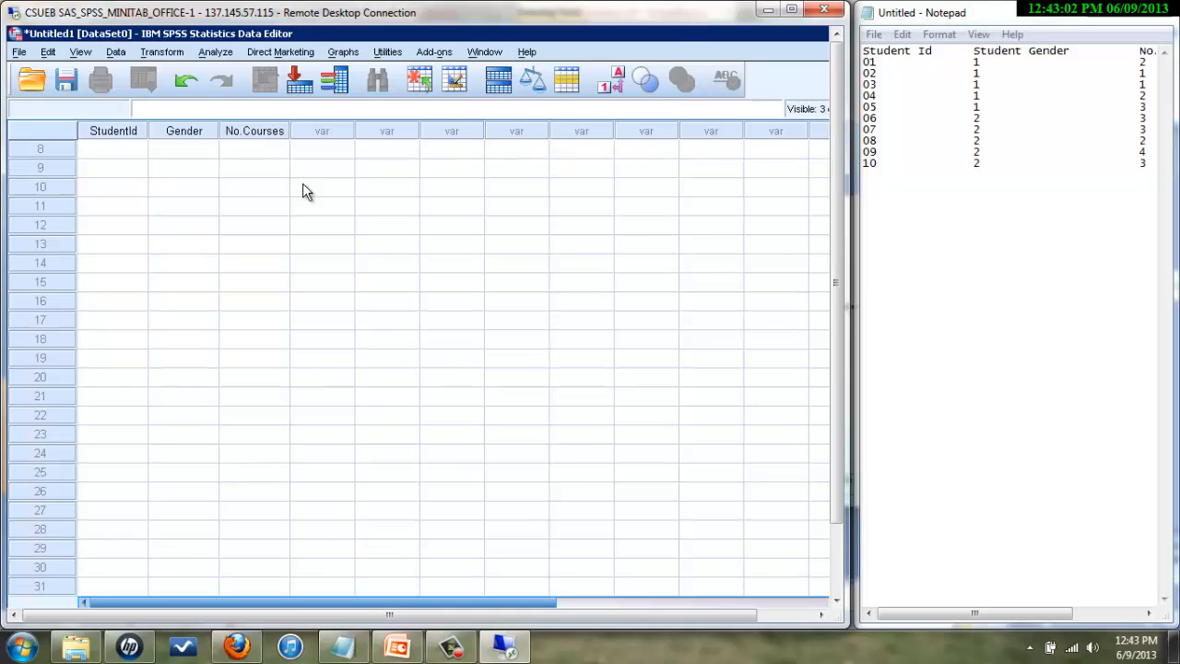
scroll(554, 236, "up", 3)
left_click(108, 148)
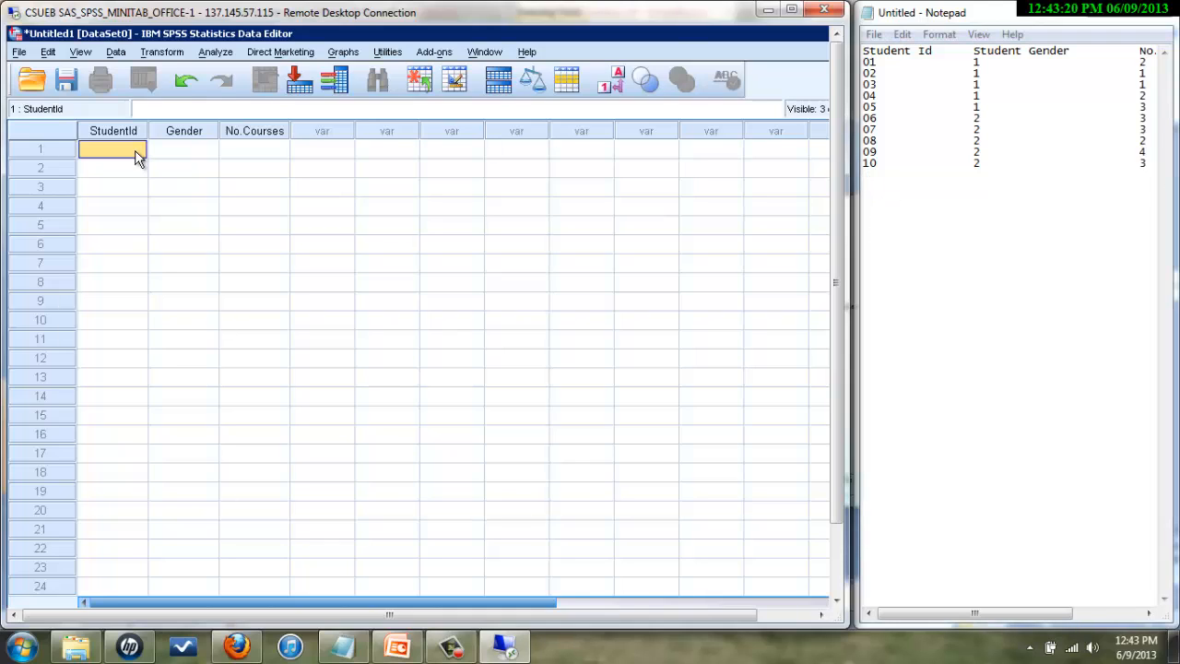
- Enter the first student's record: ID 01, gender 1, 2 courses
type("01")
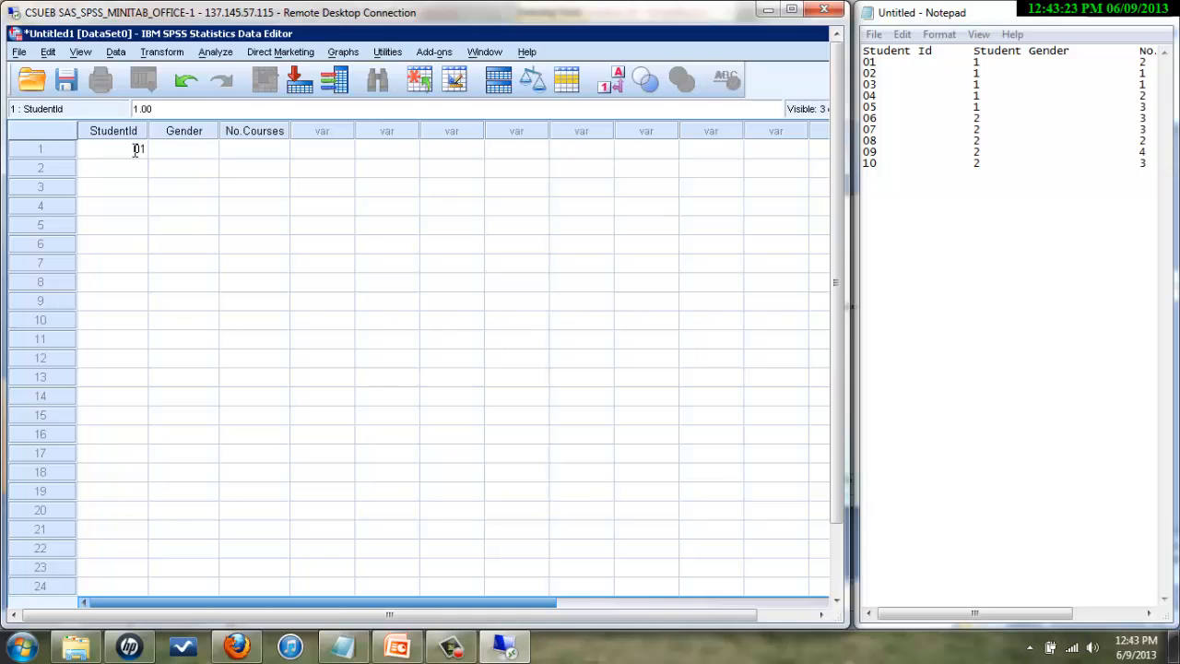
key("Tab")
type("1")
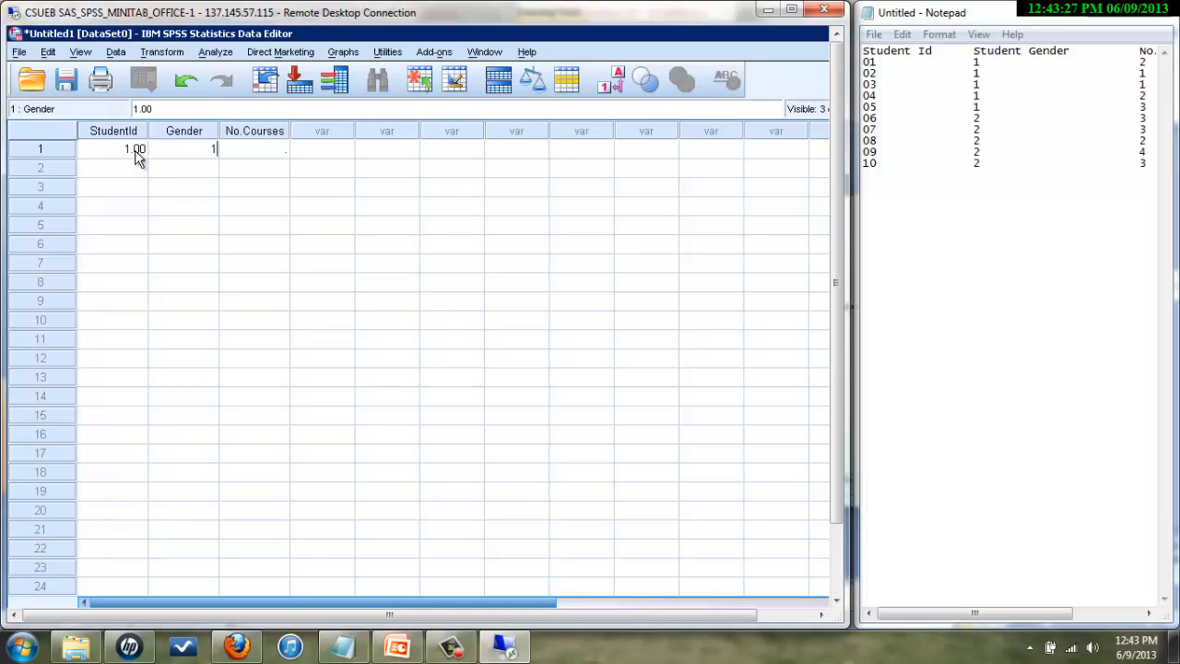
key("Tab")
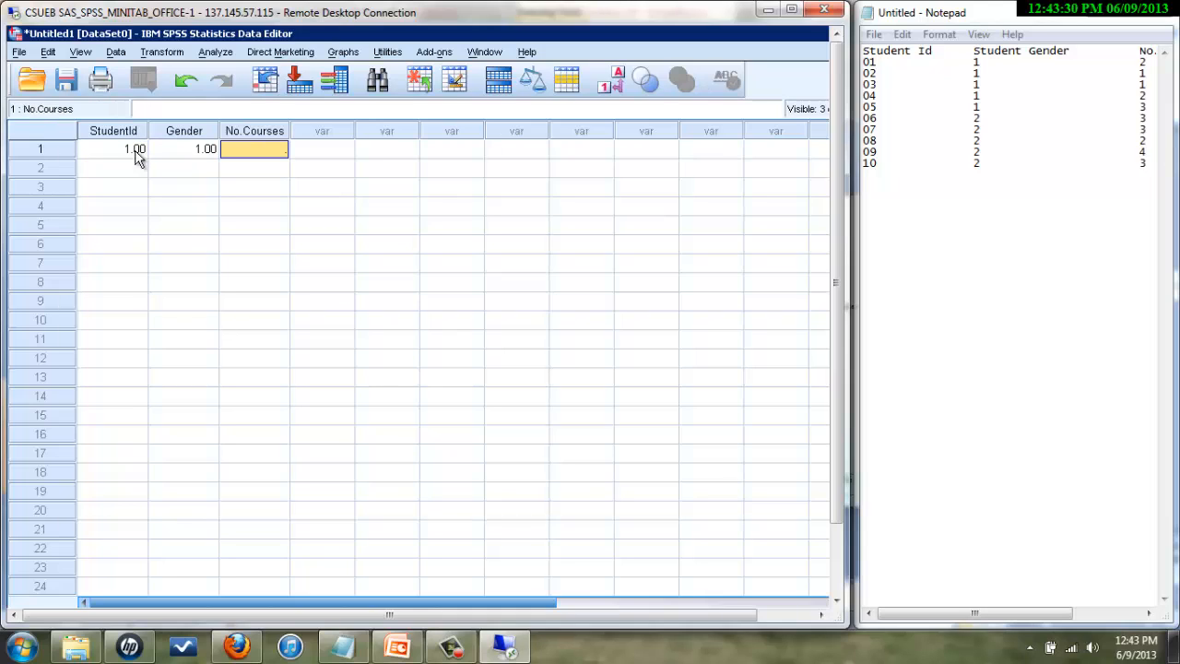
type("2")
key("Tab")
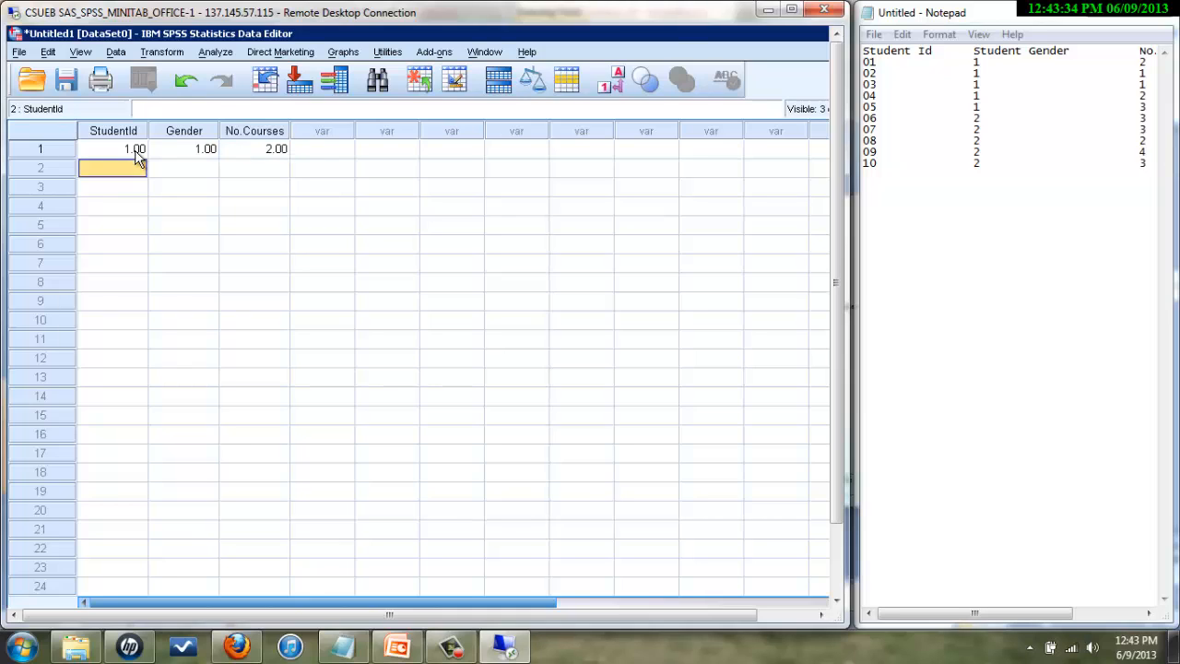
- Enter the second student's record: ID 02, gender 1, 1 course
type("02")
key("Tab")
type("1")
key("Tab")
type("1")
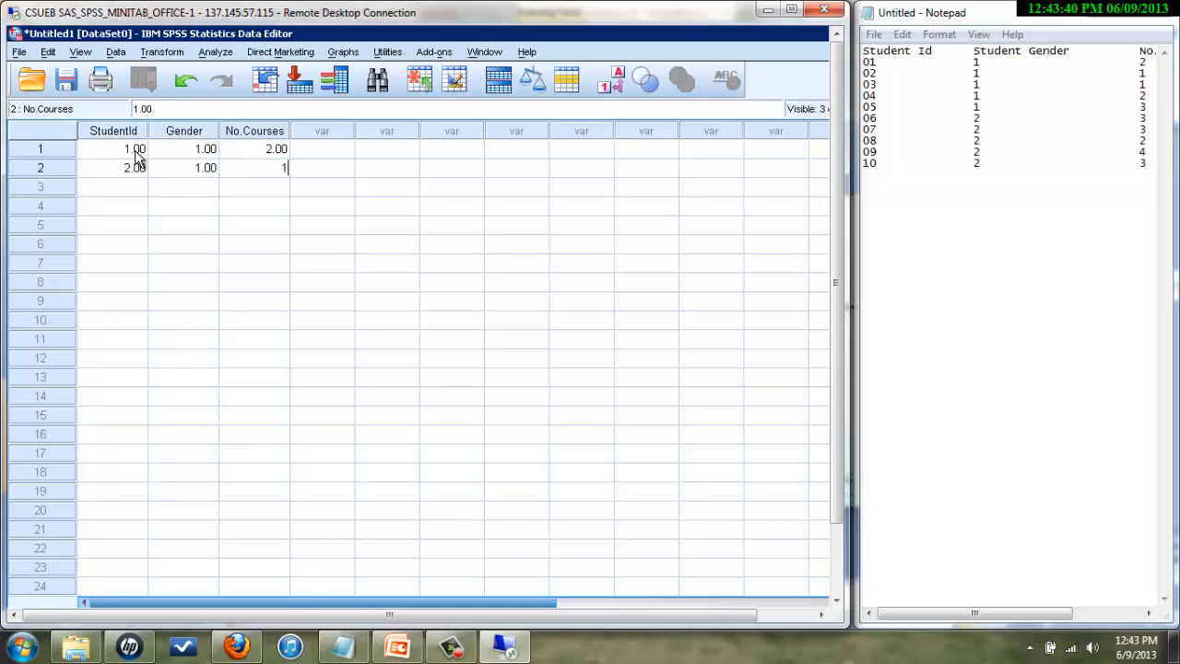
key("Return")
key("Left")
key("Left")
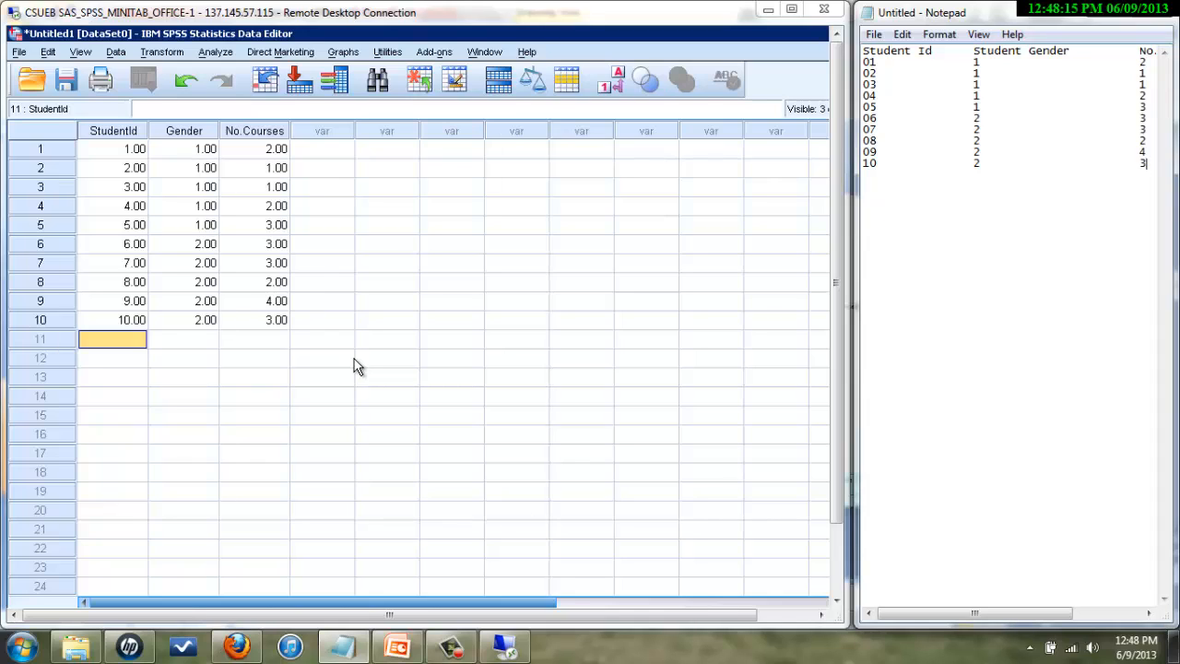
- Save the data file under the name Example1 instead of Untitled1
left_click(19, 53)
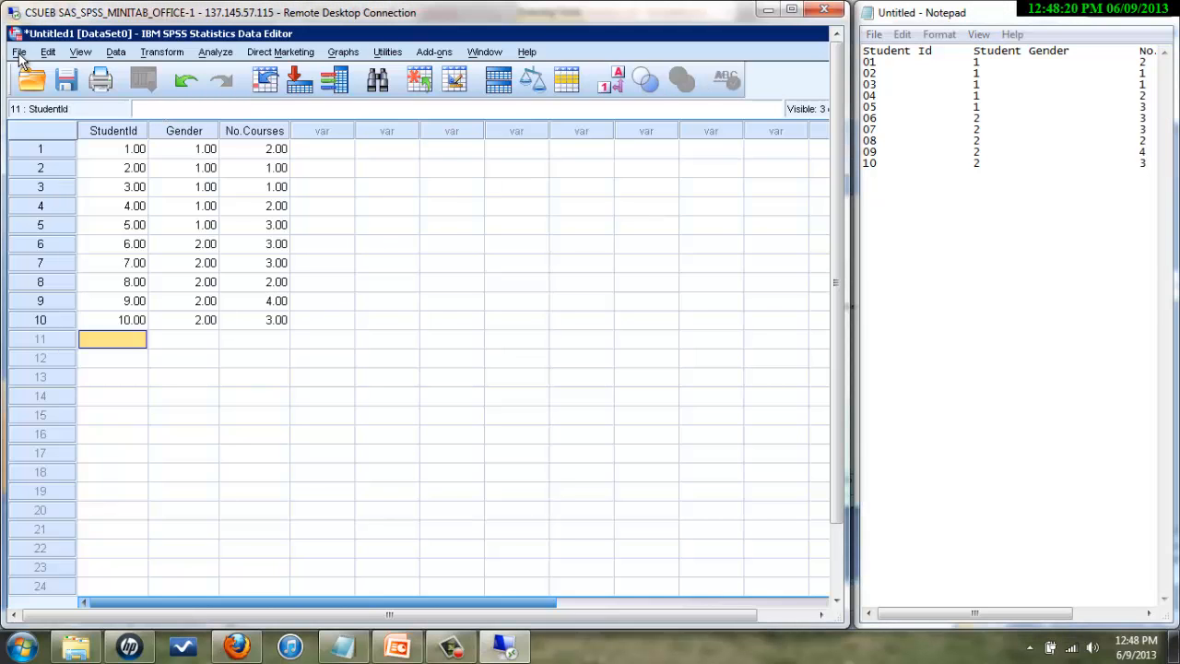
left_click(20, 56)
left_click(20, 56)
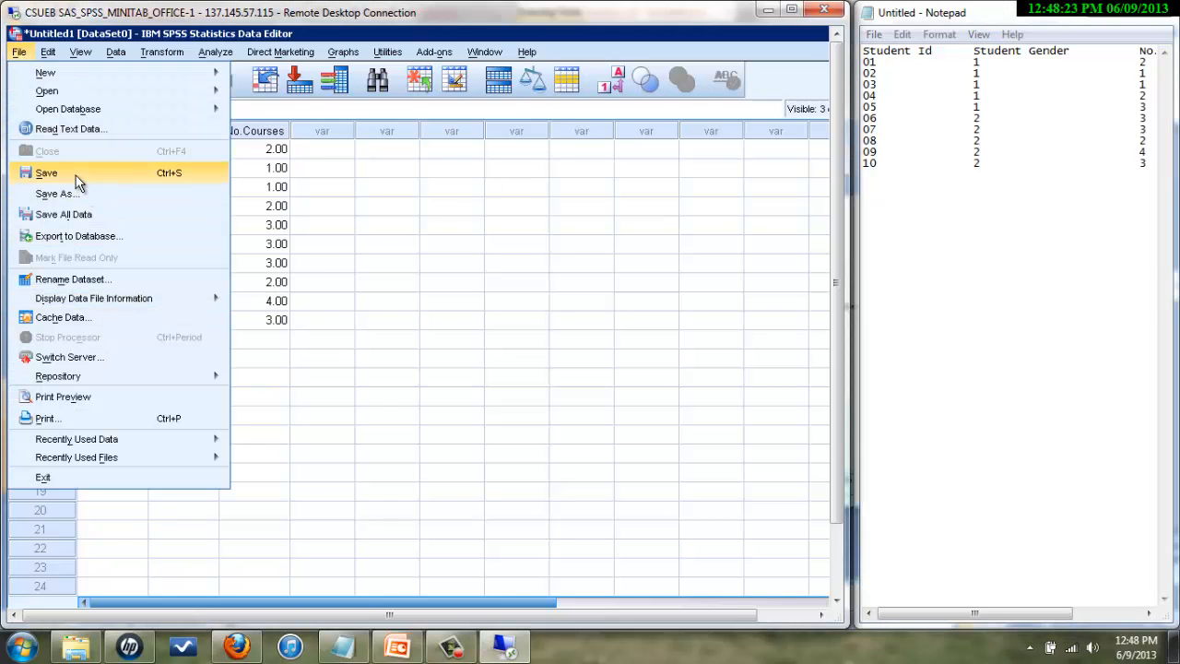
left_click(76, 176)
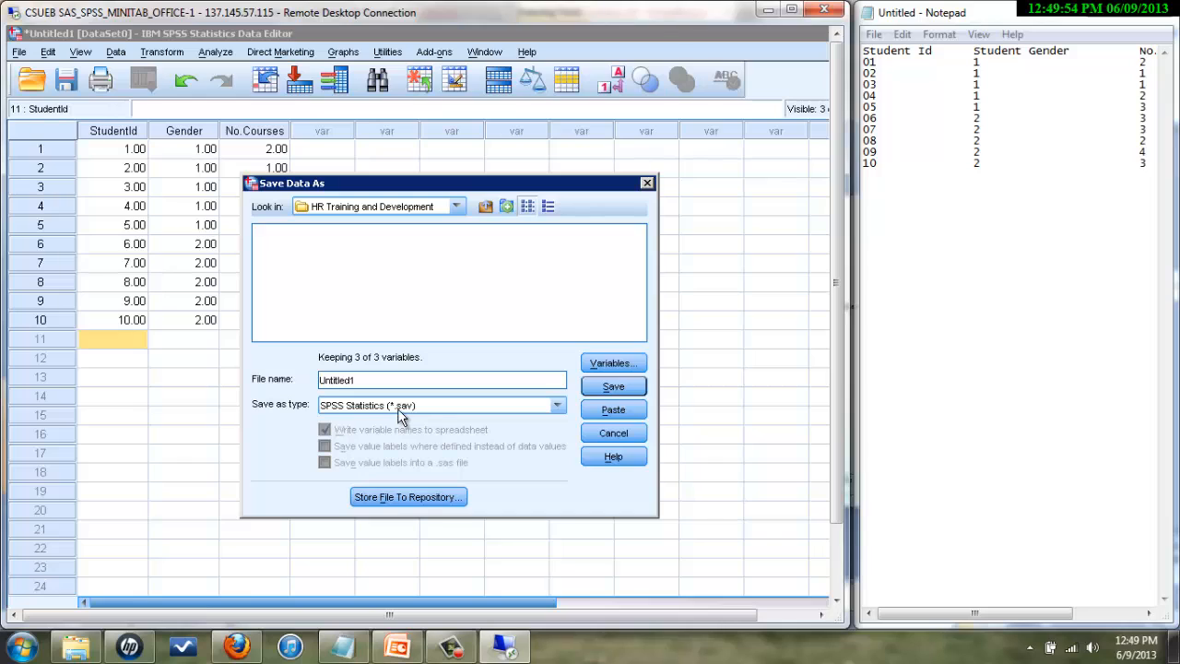
left_click(364, 378)
key("BackSpace")
key("BackSpace")
key("BackSpace")
key("BackSpace")
key("BackSpace")
key("BackSpace")
key("BackSpace")
key("BackSpace")
key("BackSpace")
type("Example1")
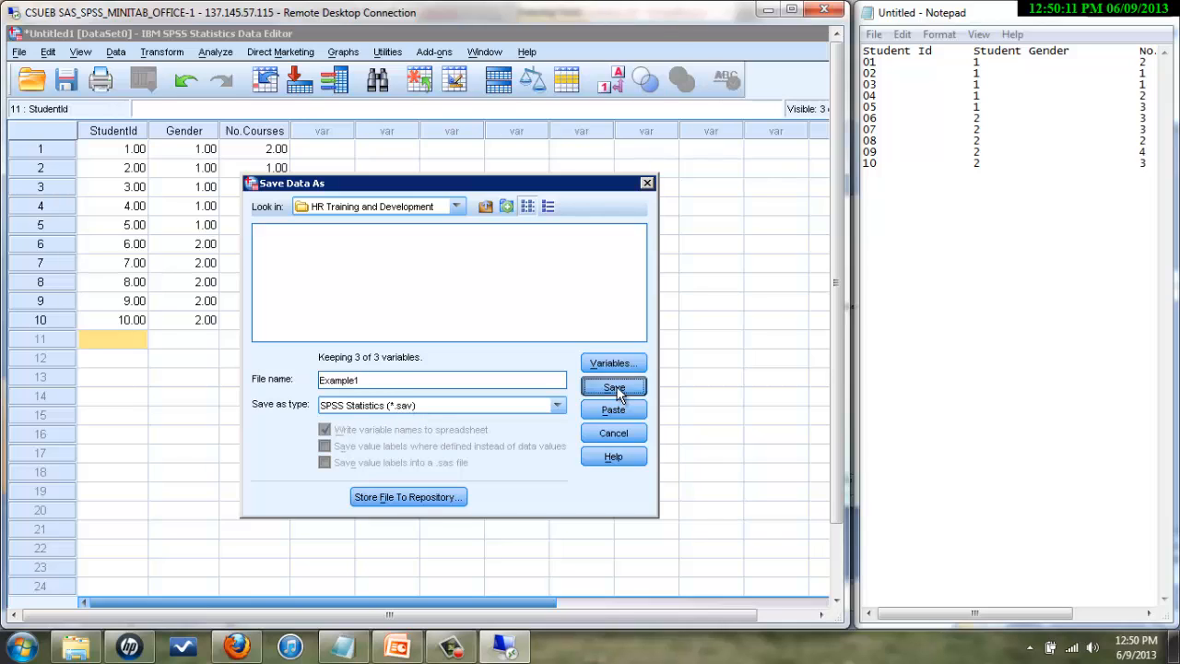
left_click(613, 386)
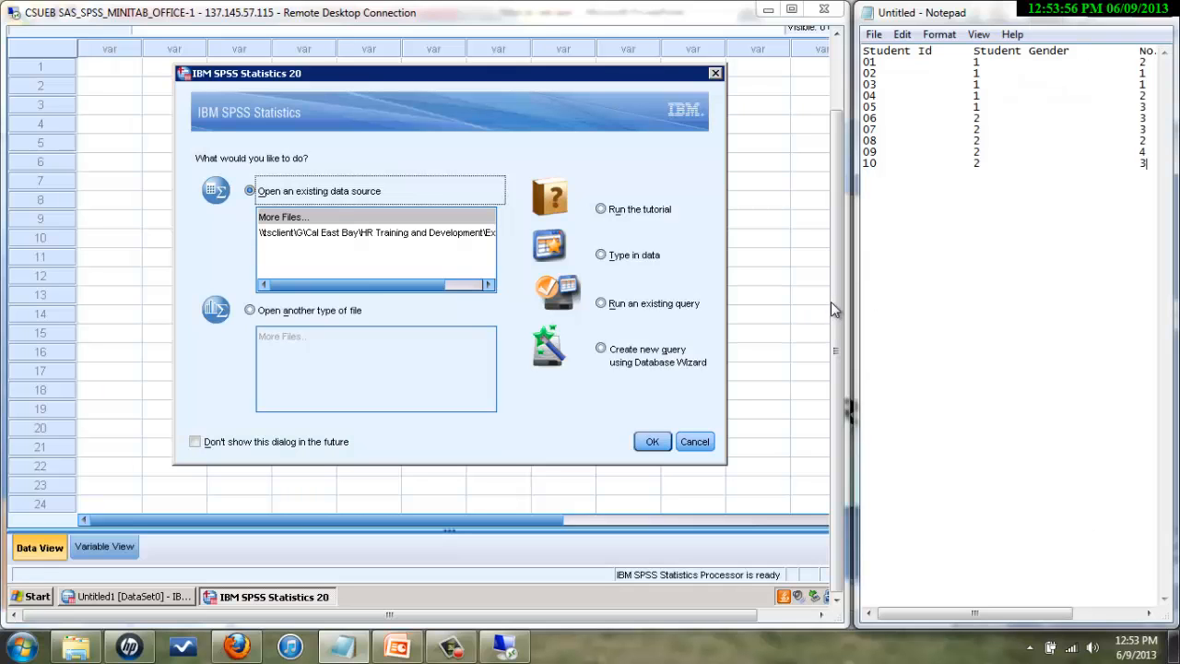
- Close the reappearing startup dialog via its Example1.sav entry and open the File menu
left_click_drag(837, 268, 842, 190)
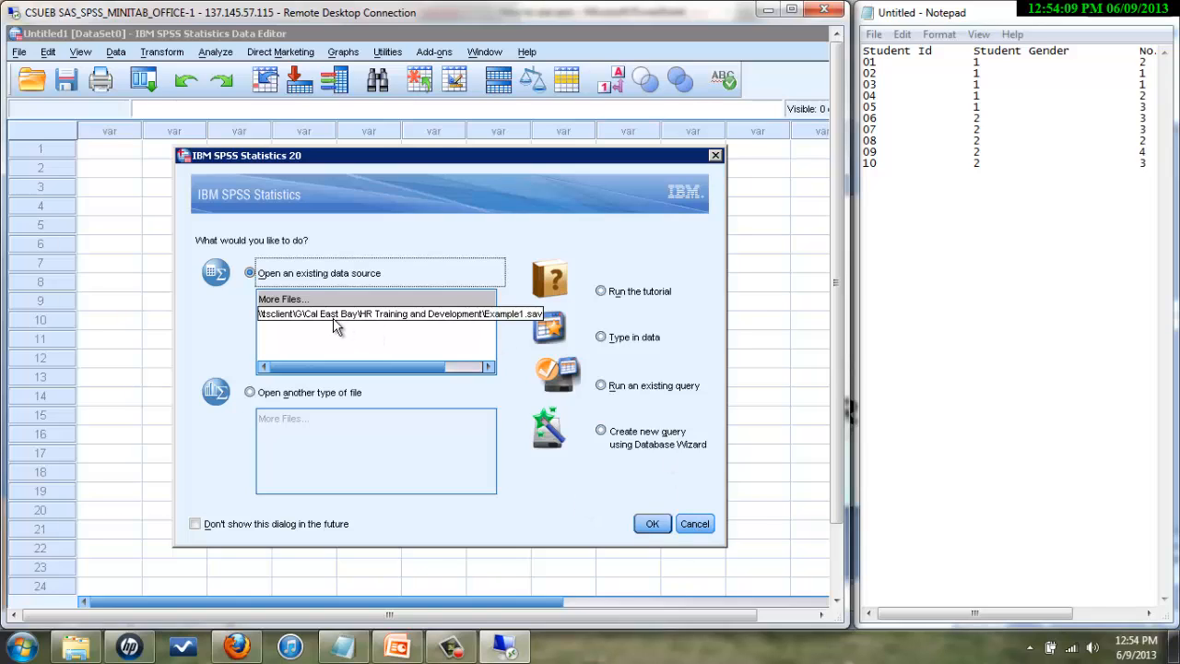
double_click(267, 317)
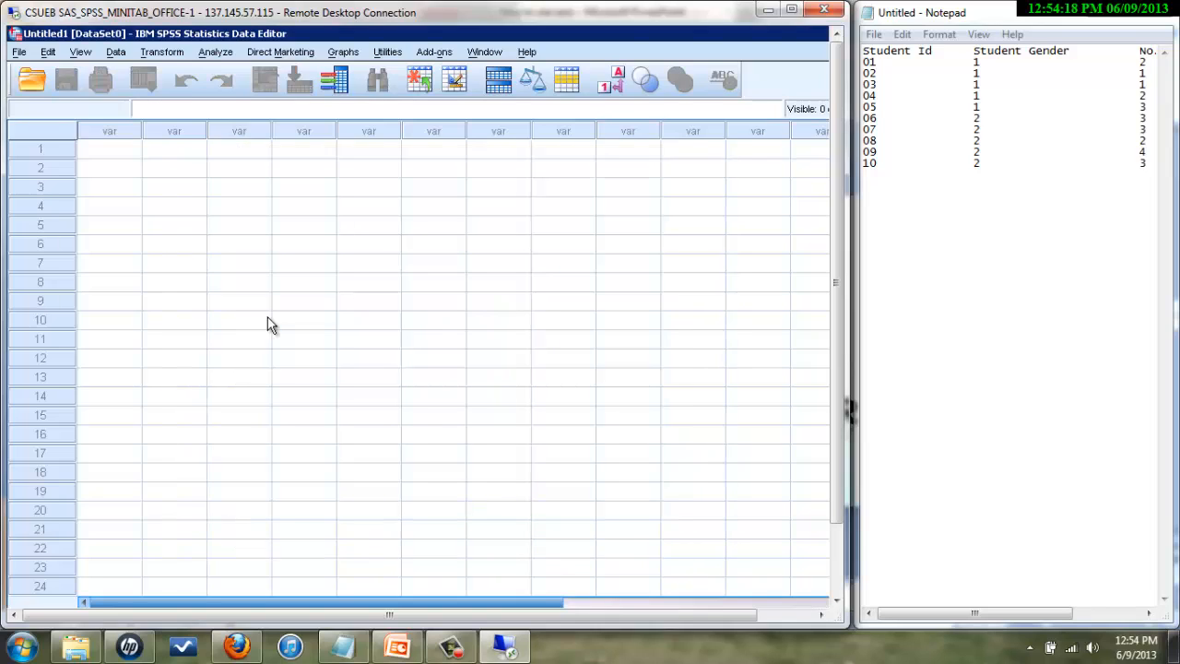
left_click(20, 52)
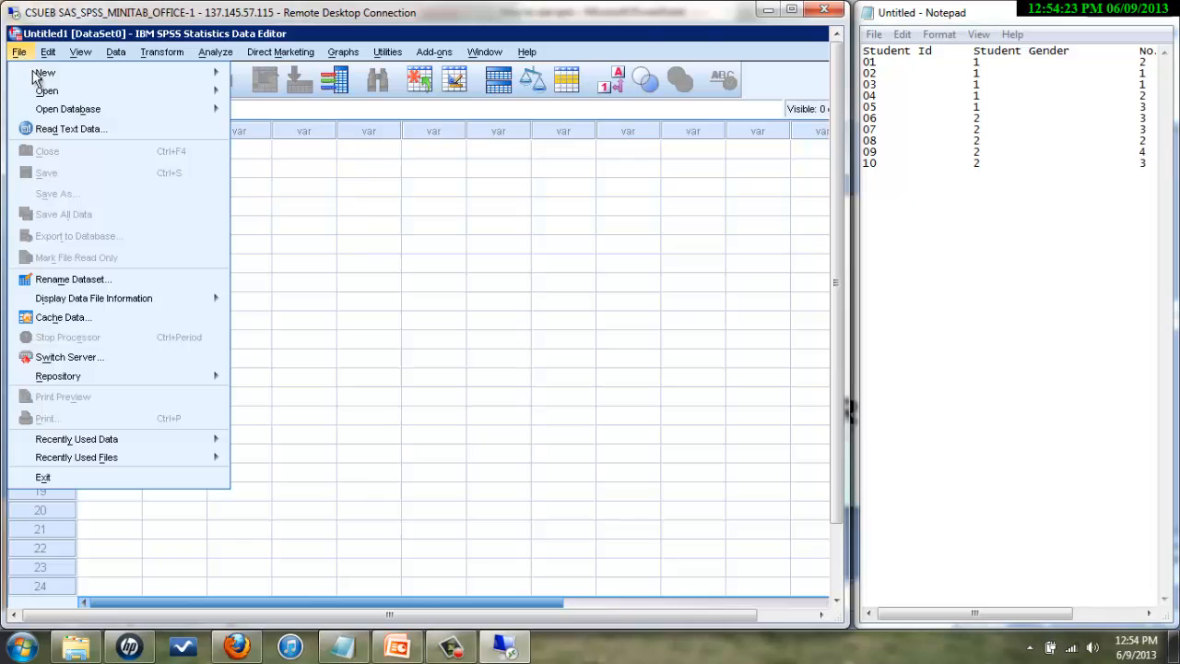
mouse_move(45, 72)
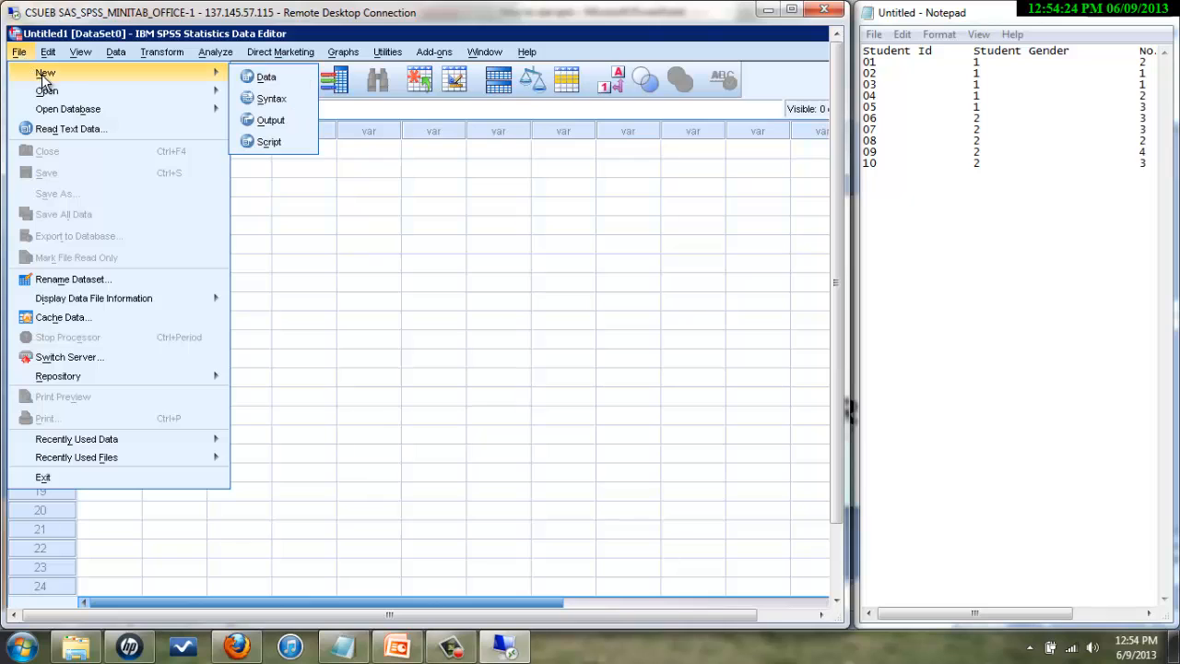
- Create a new Syntax Editor window from File > New > Syntax
left_click(275, 98)
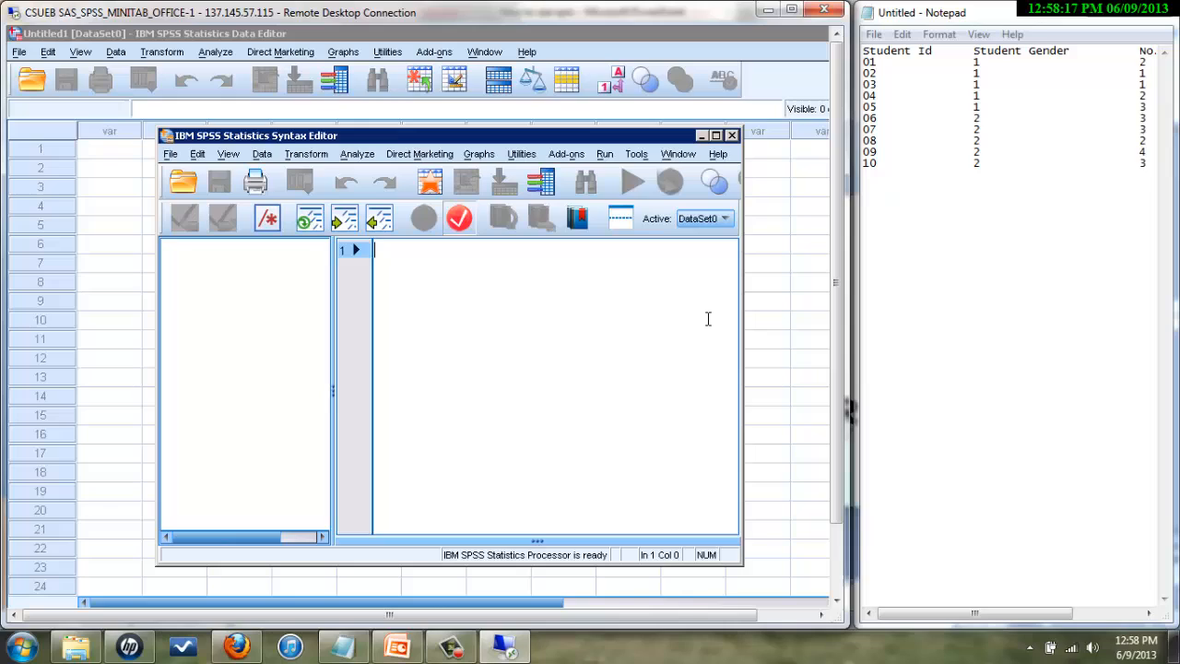
- Write 'data list record = 1/1 id 1-2 gender 3 courses 4.' followed by 'begin data.'
type("data")
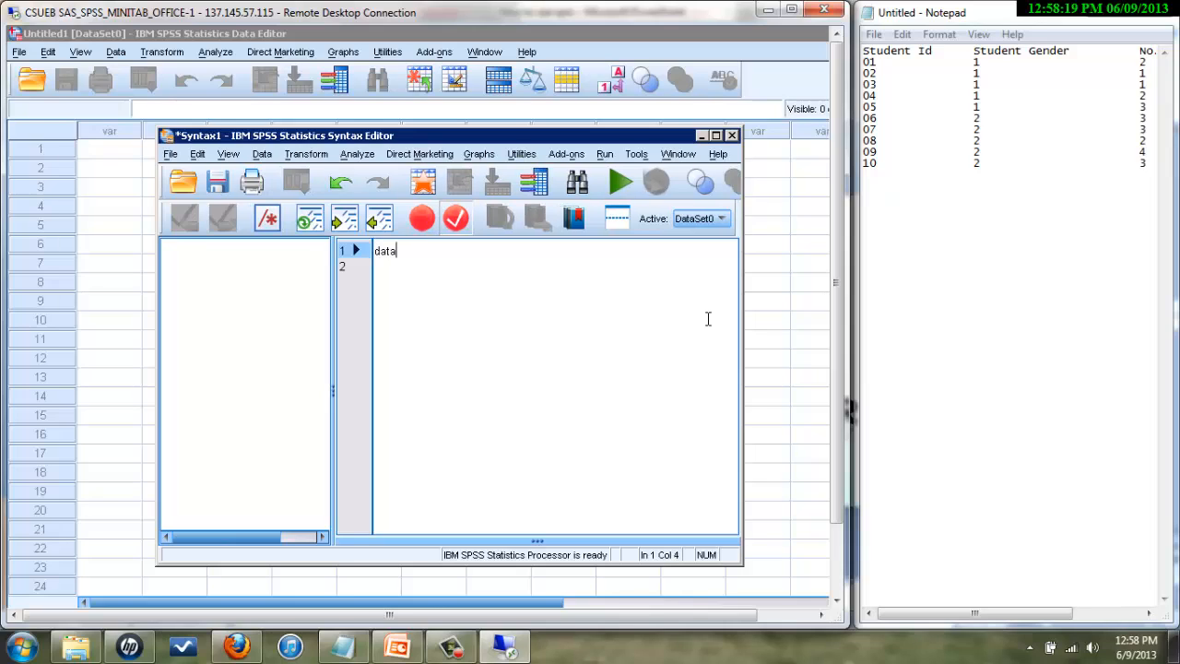
type(" list")
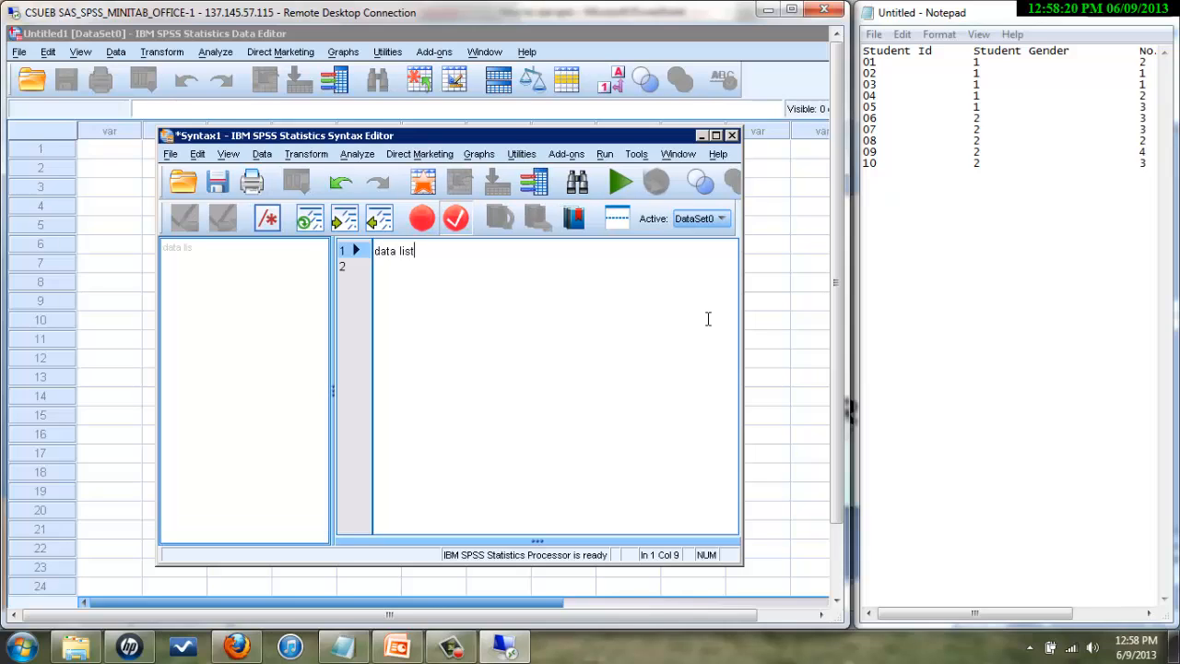
type(" r")
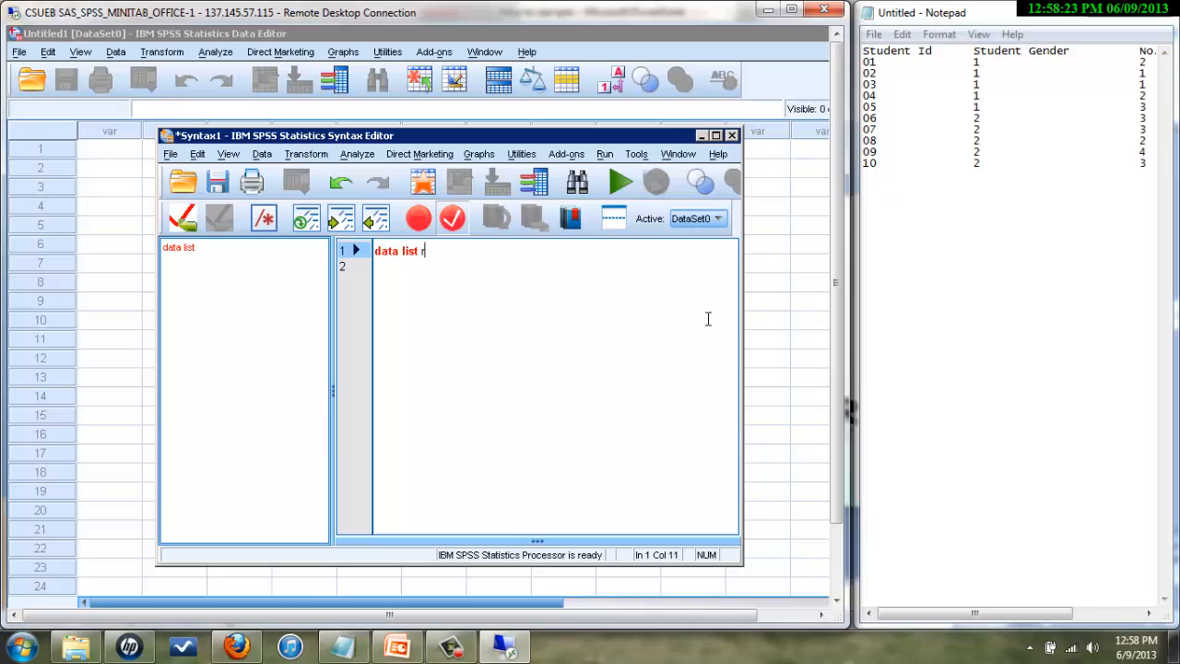
type("ecord = 1/1 id 1-2gender")
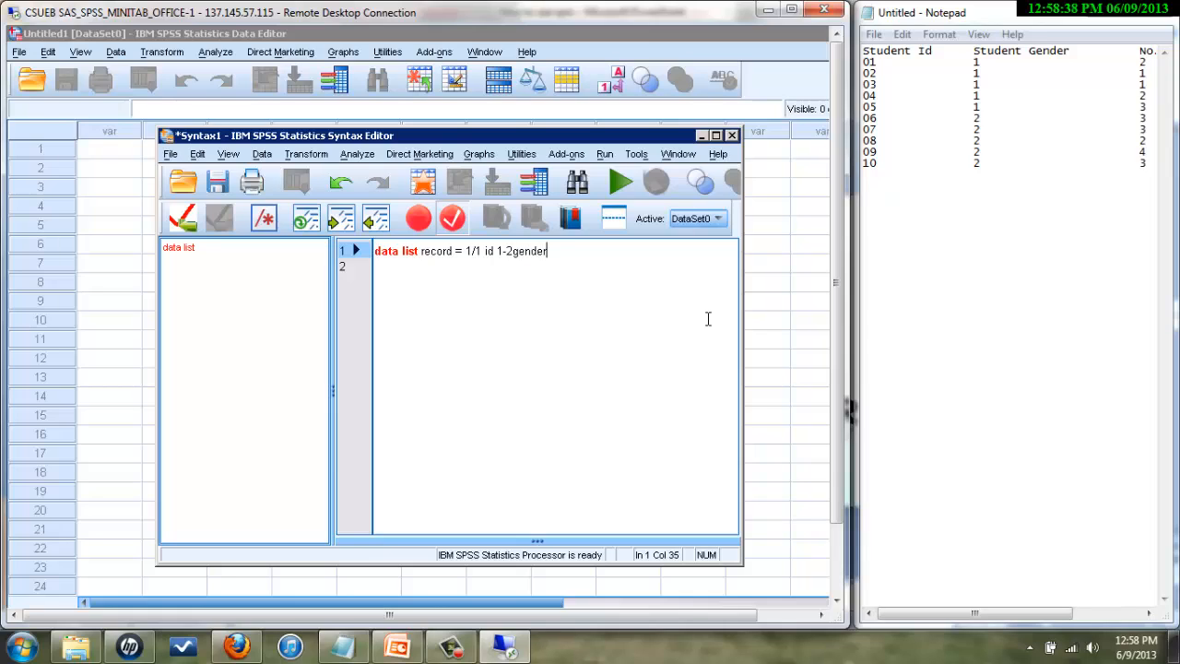
key("BackSpace")
key("BackSpace")
key("BackSpace")
key("BackSpace")
key("BackSpace")
key("BackSpace")
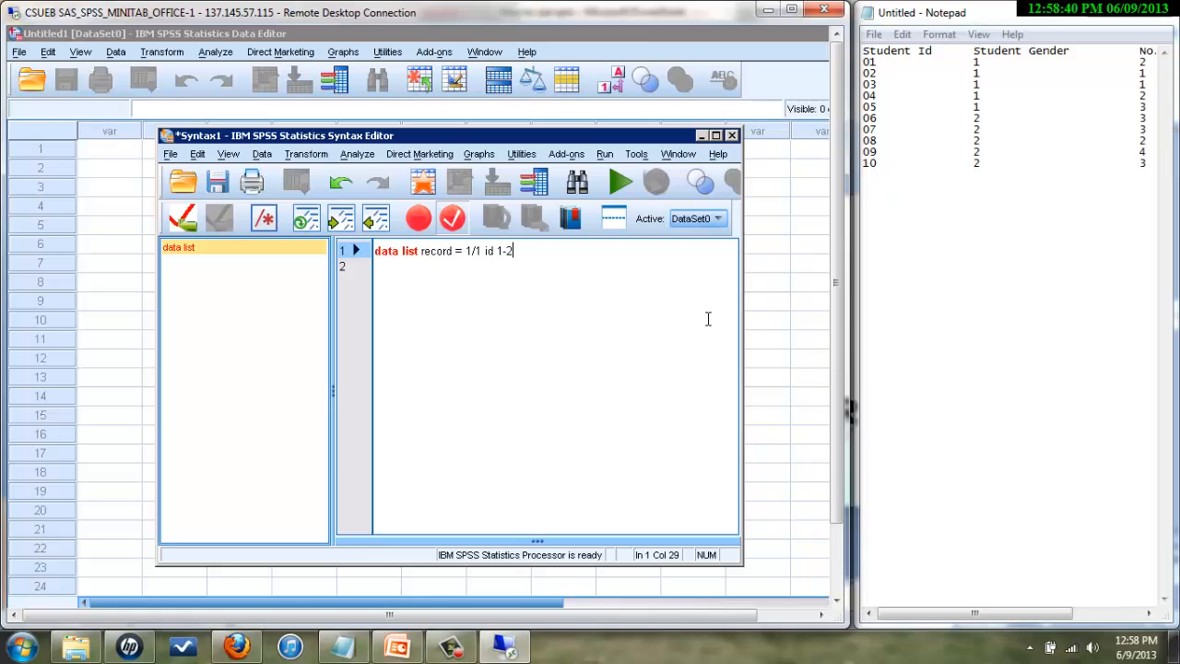
type("gender")
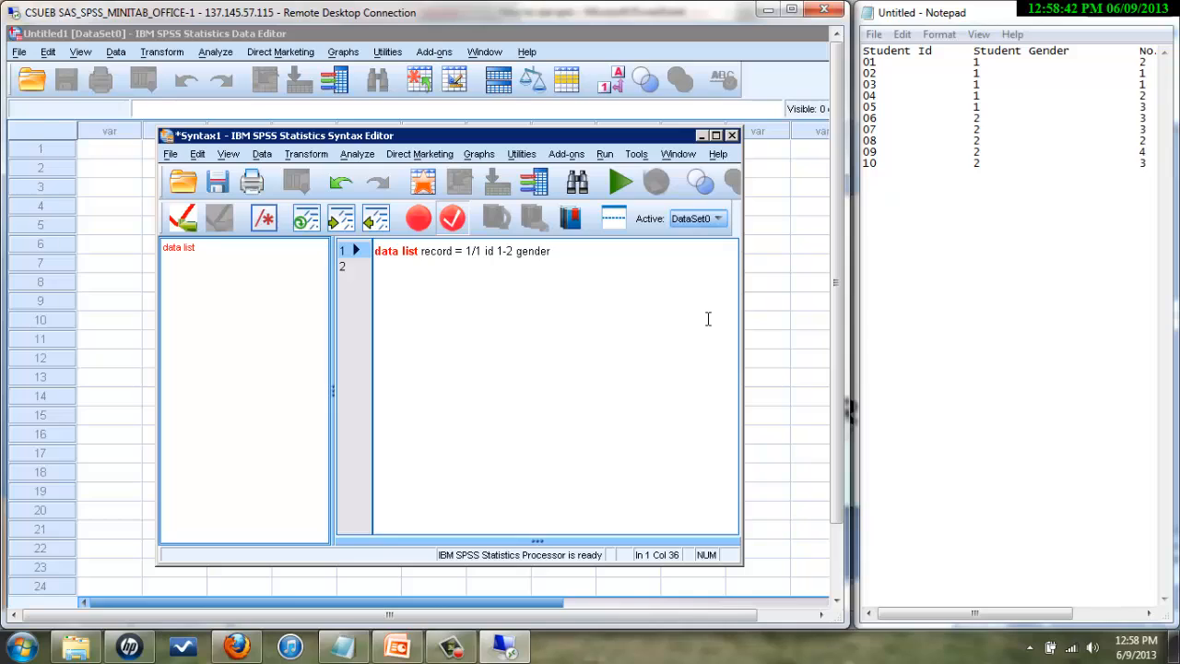
type(" 3 courses 4.")
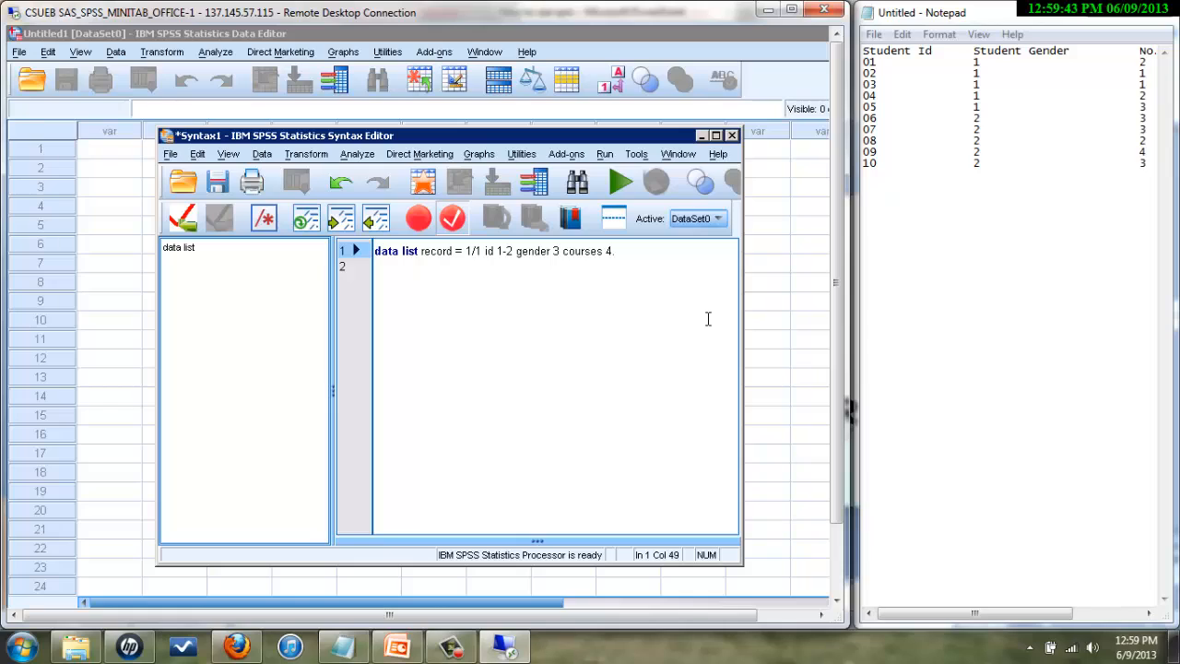
key("Return")
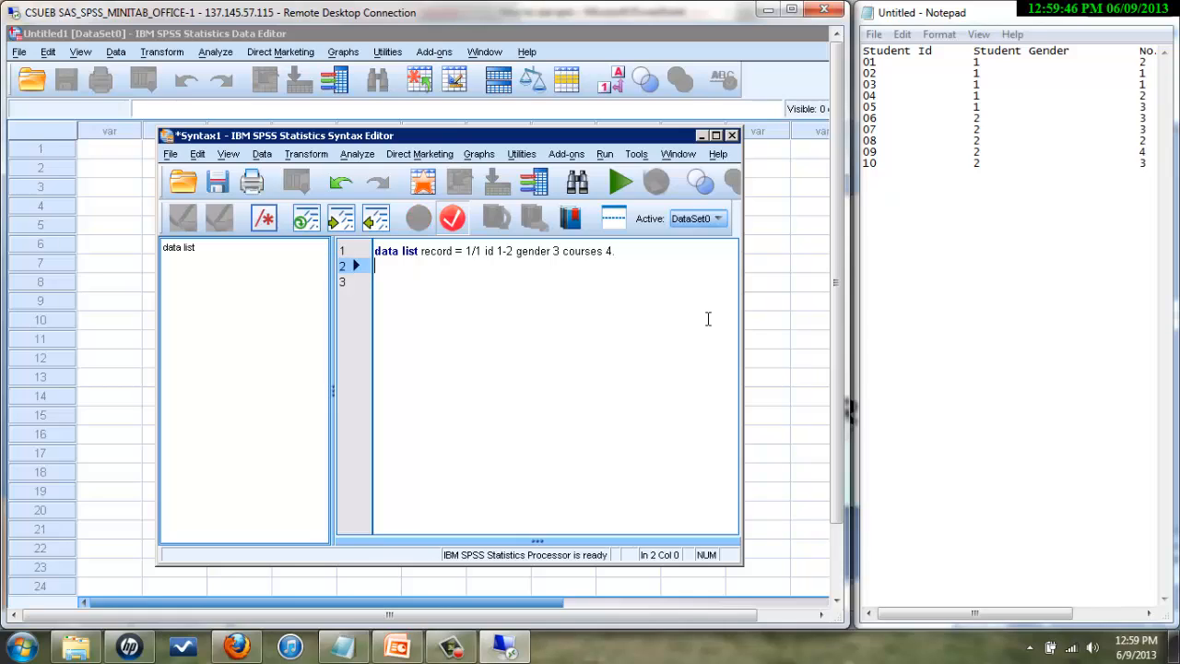
type("begib data.")
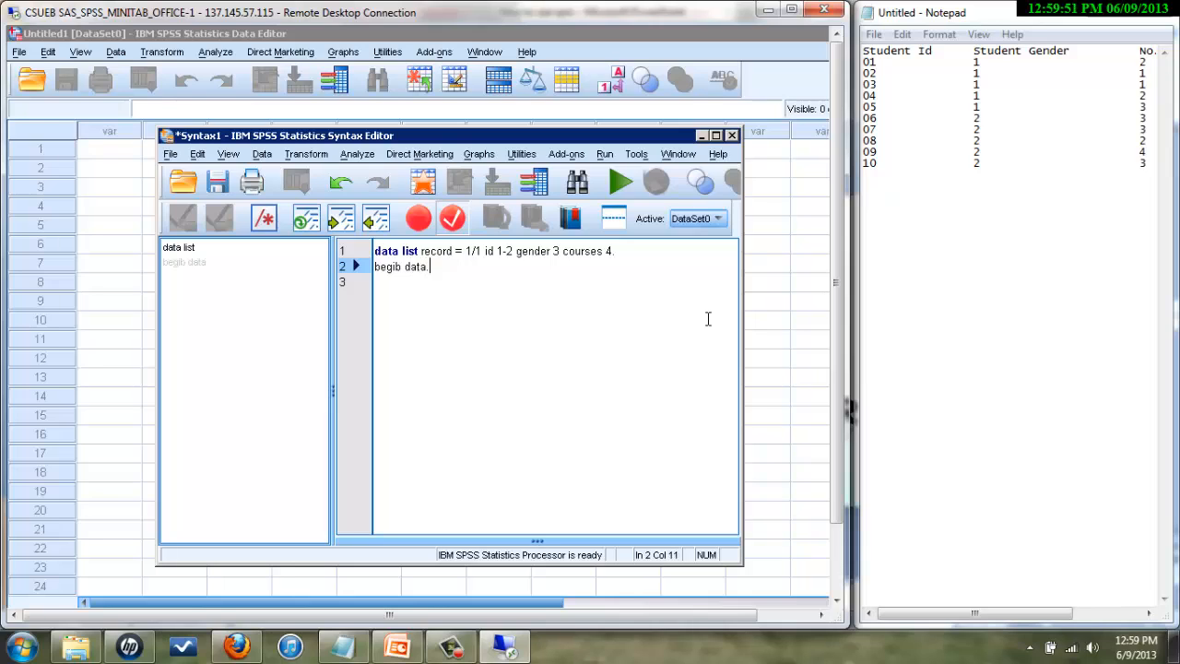
key("BackSpace")
key("BackSpace")
key("BackSpace")
key("BackSpace")
key("BackSpace")
key("BackSpace")
key("BackSpace")
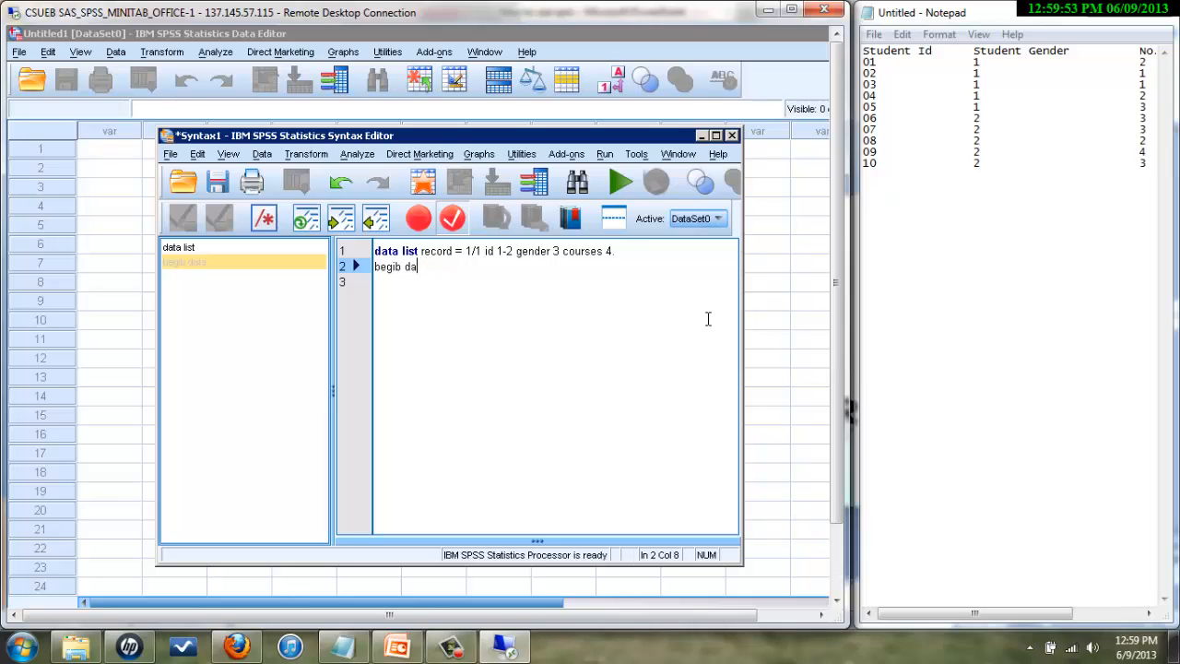
type("n d")
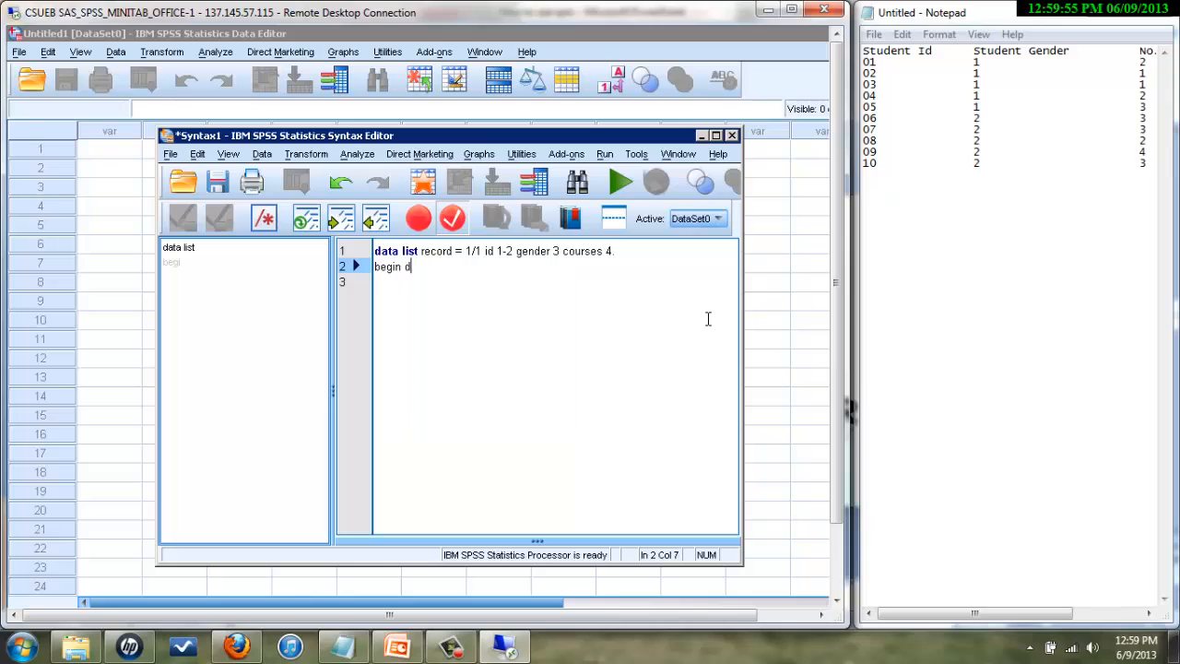
type("ata.")
key("Return")
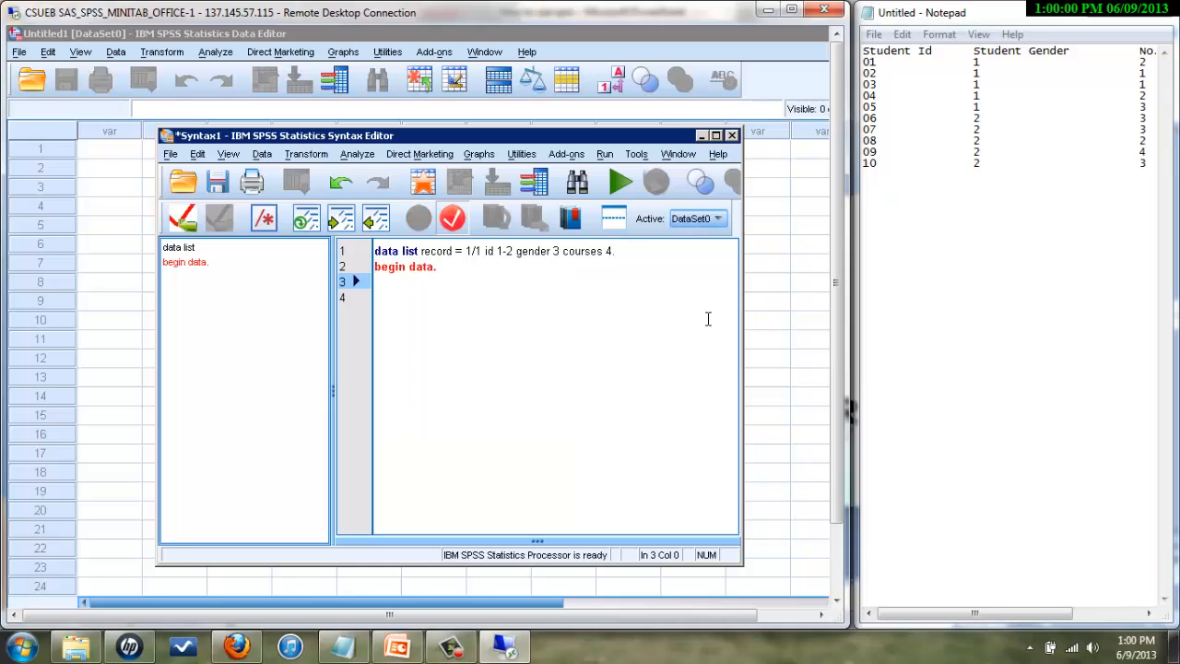
- Enter the student records 0112 through 1023 as data lines and close with 'end data.'
type("0112")
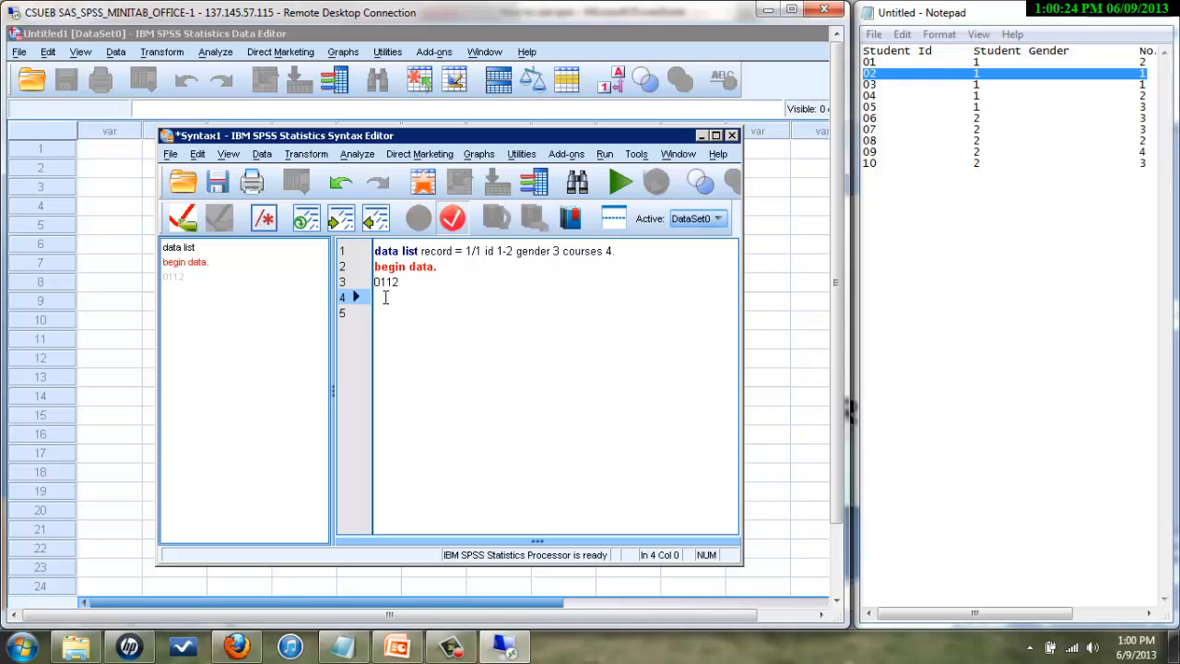
type("0211")
key("Return")
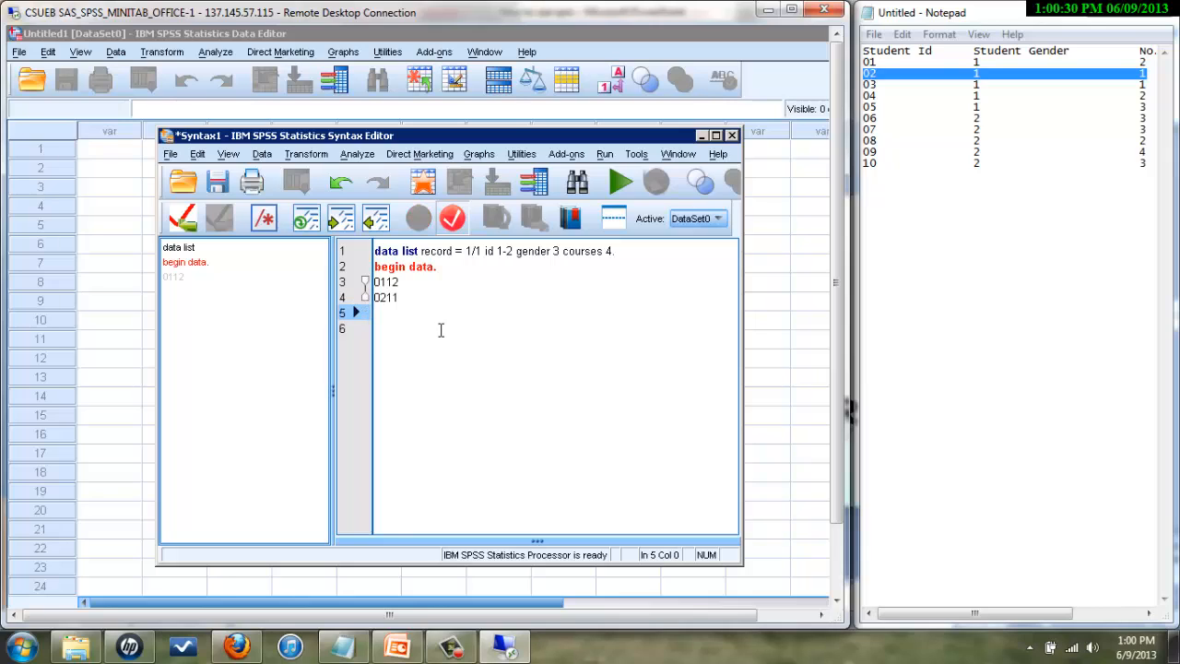
type("0")
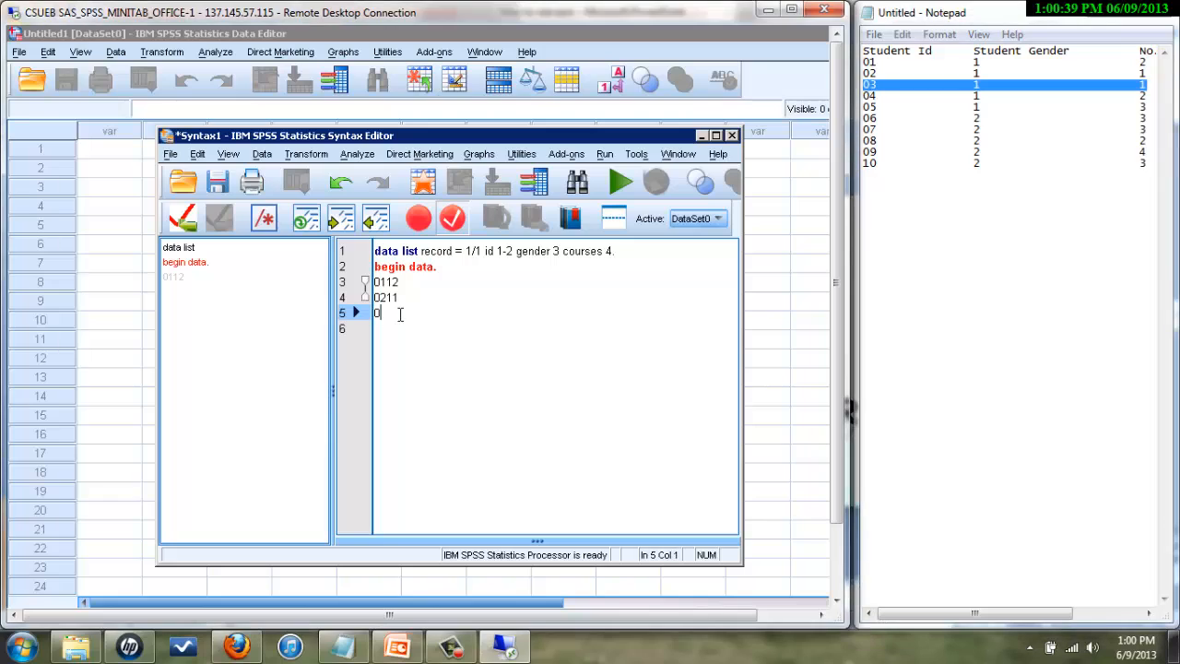
type("311")
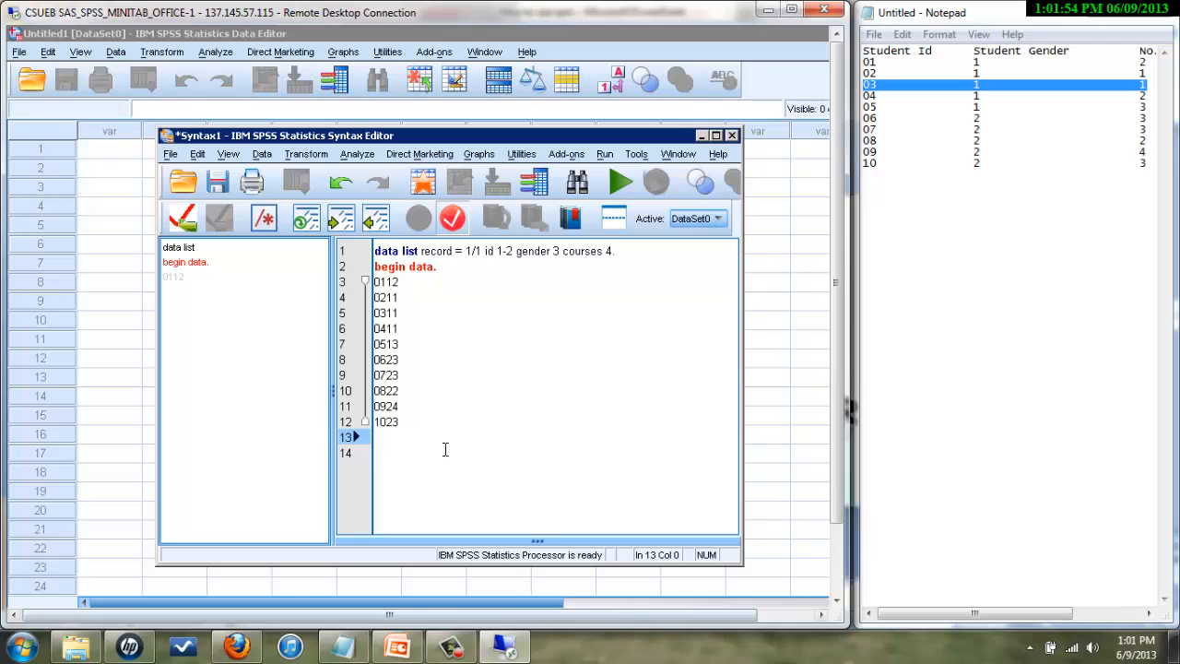
type("end data")
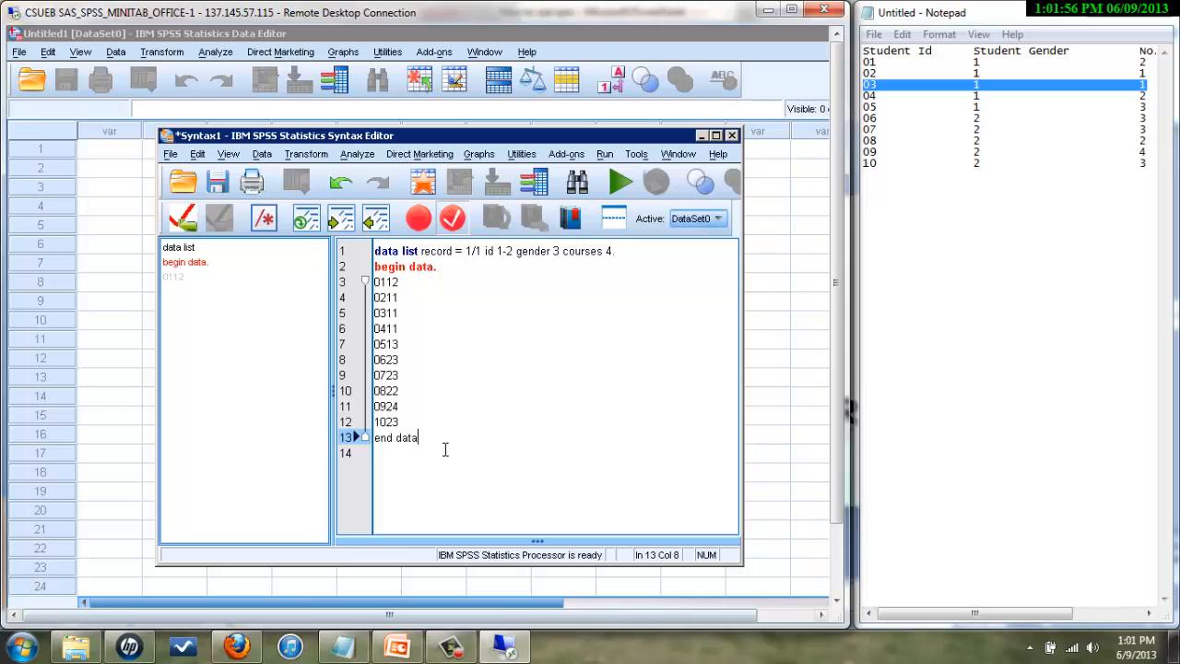
type(".")
key("Return")
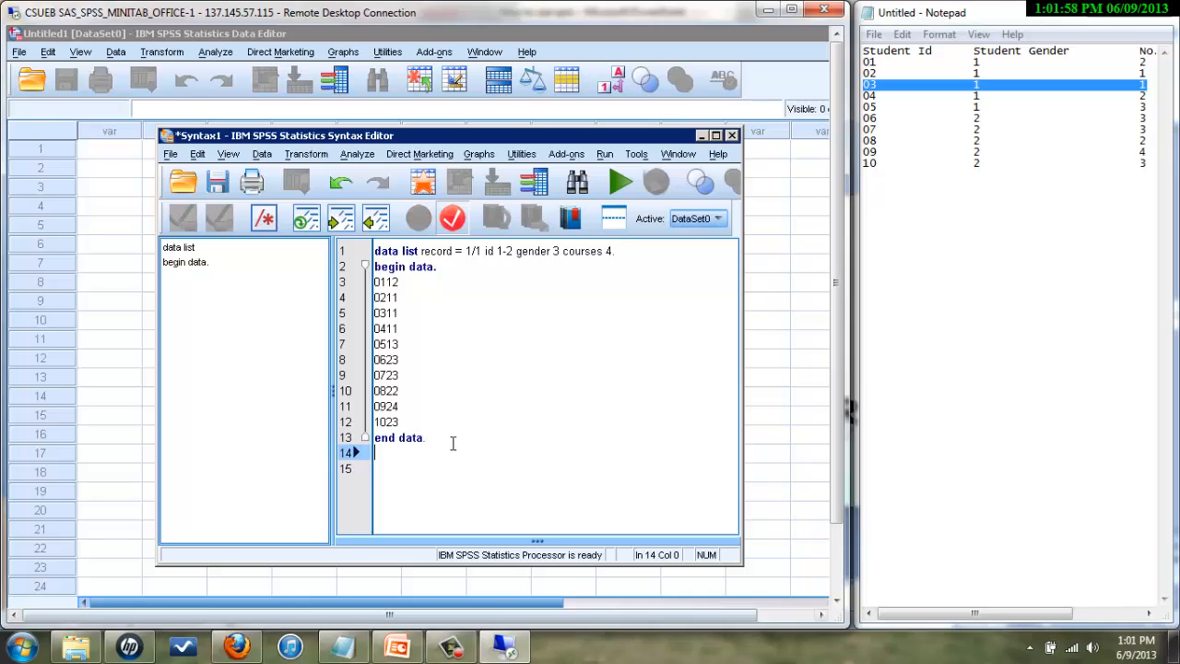
left_click_drag(427, 440, 375, 266)
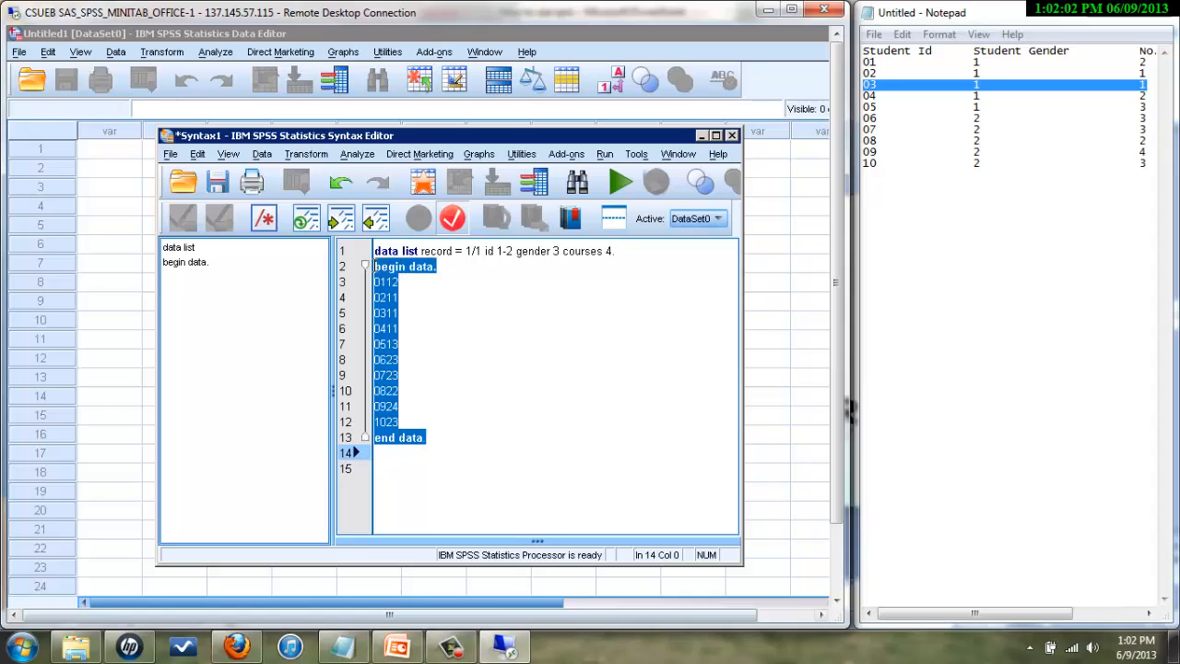
- Add 'frequencies variables = all.' below END DATA, correcting the misspelled 'frequncies'
left_click(437, 449)
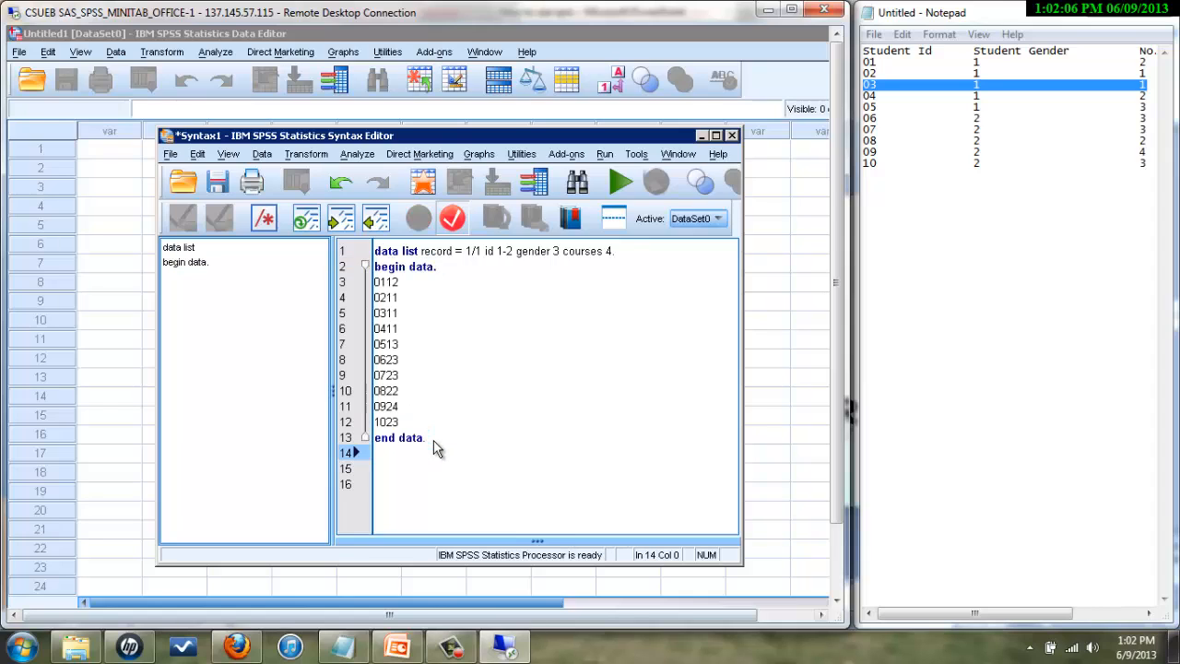
type("frequ")
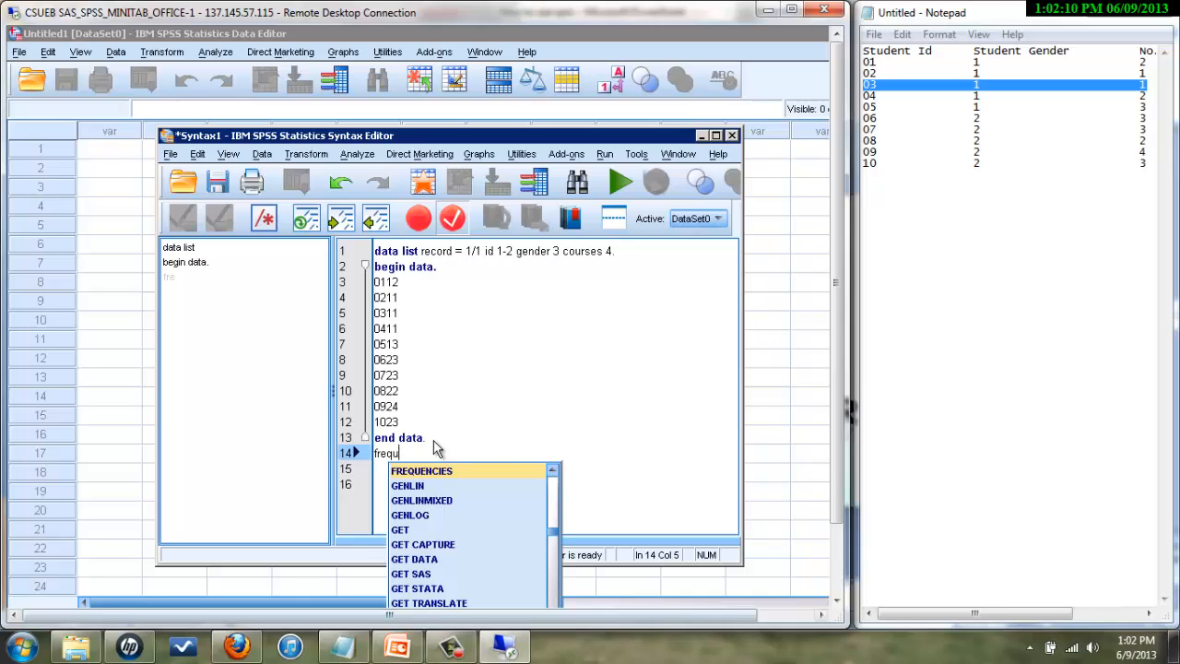
type("ncies va")
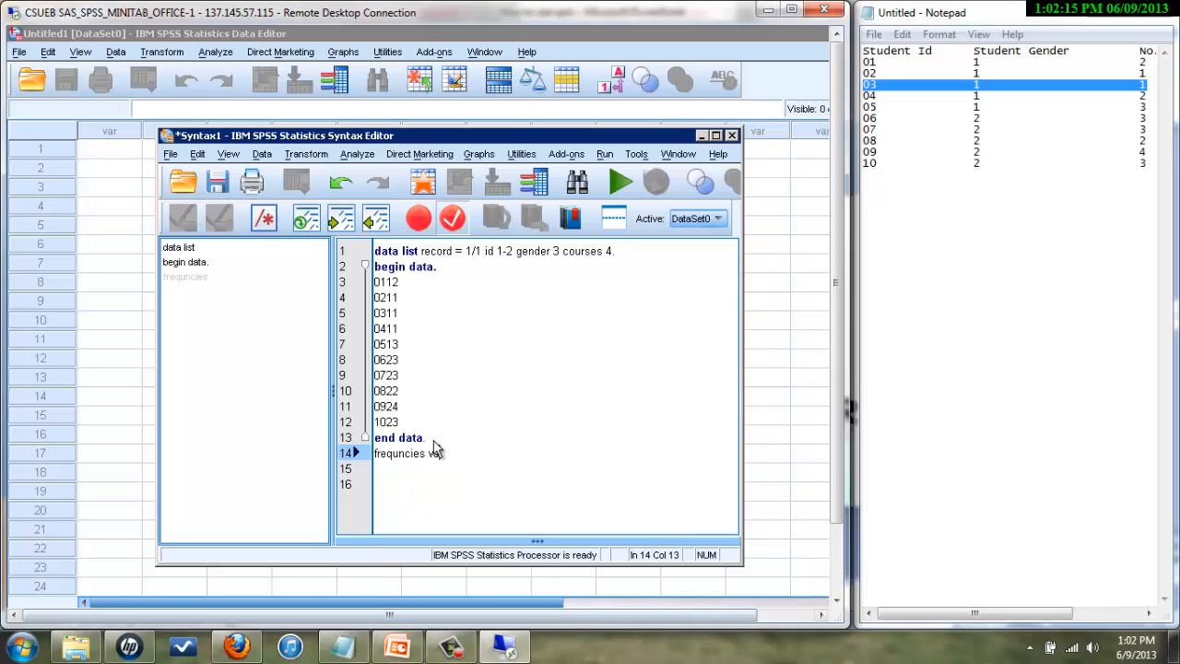
type("riables = all.")
key("Return")
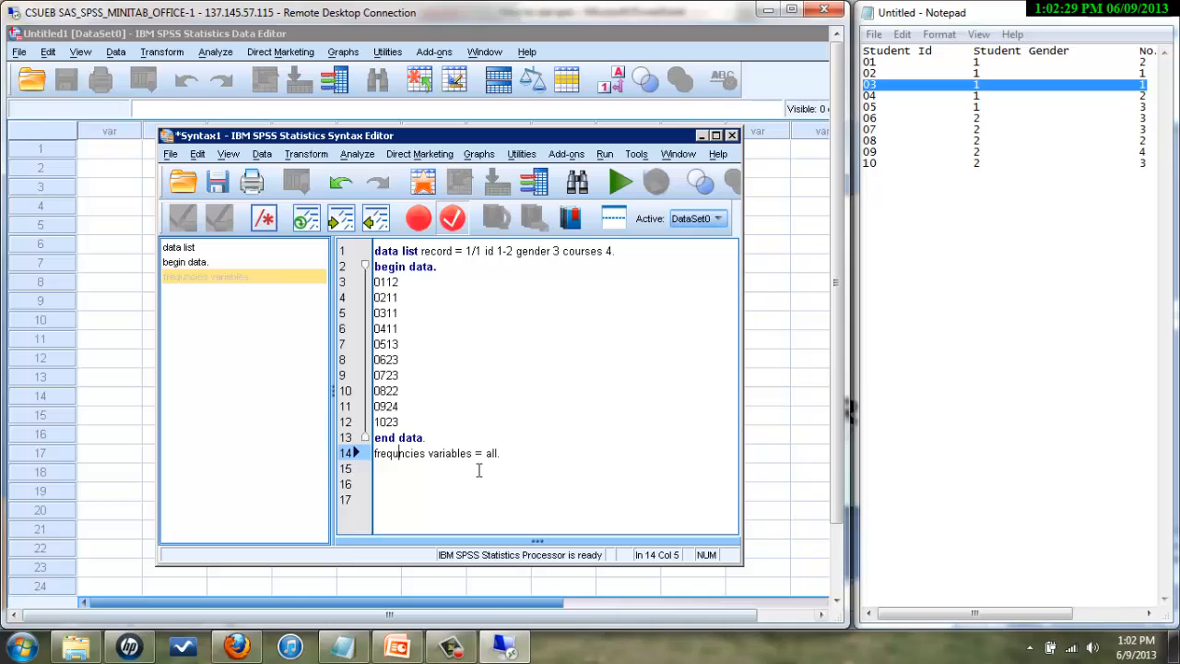
left_click(380, 452)
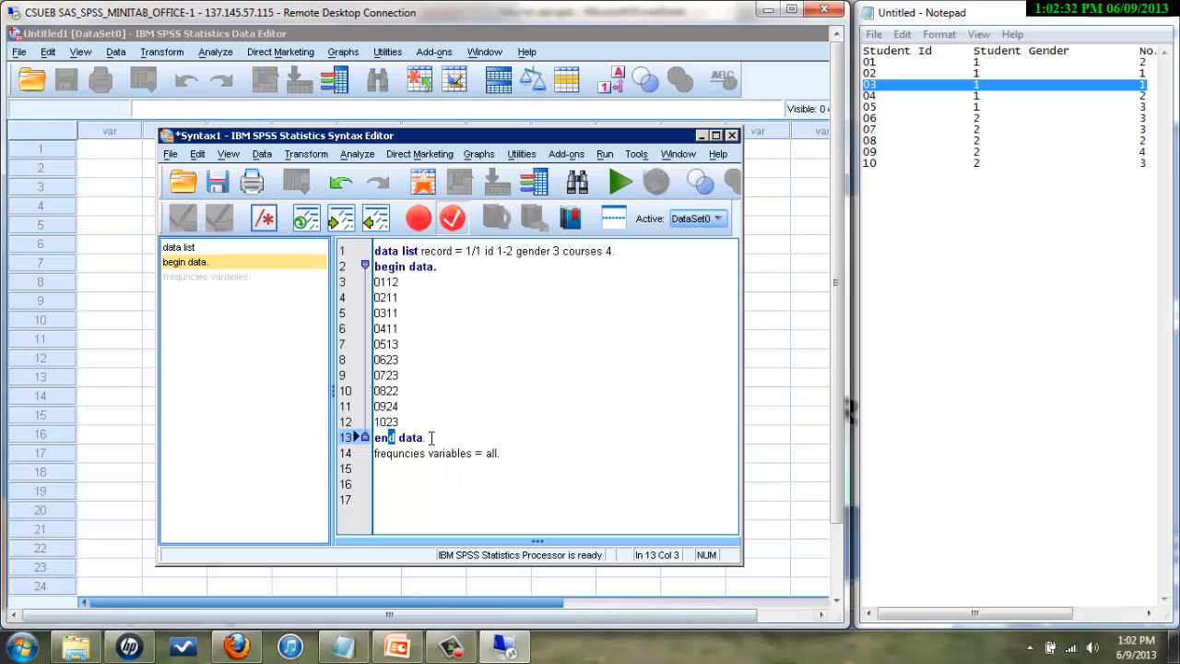
left_click_drag(430, 438, 373, 438)
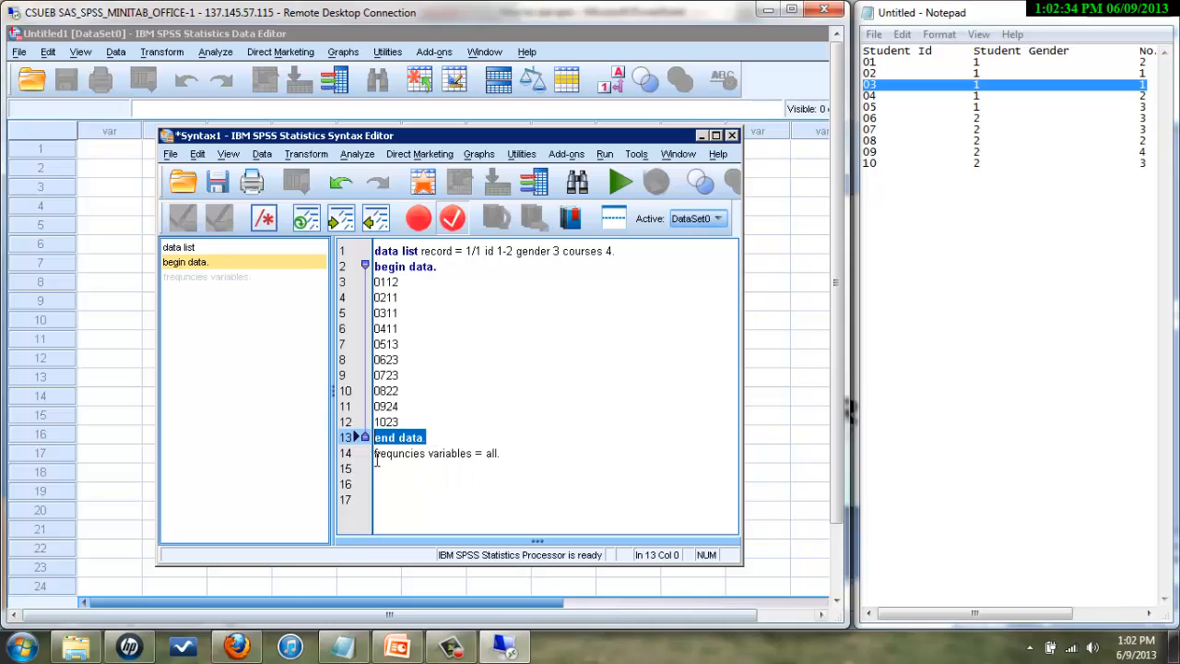
left_click(416, 467)
triple_click(394, 454)
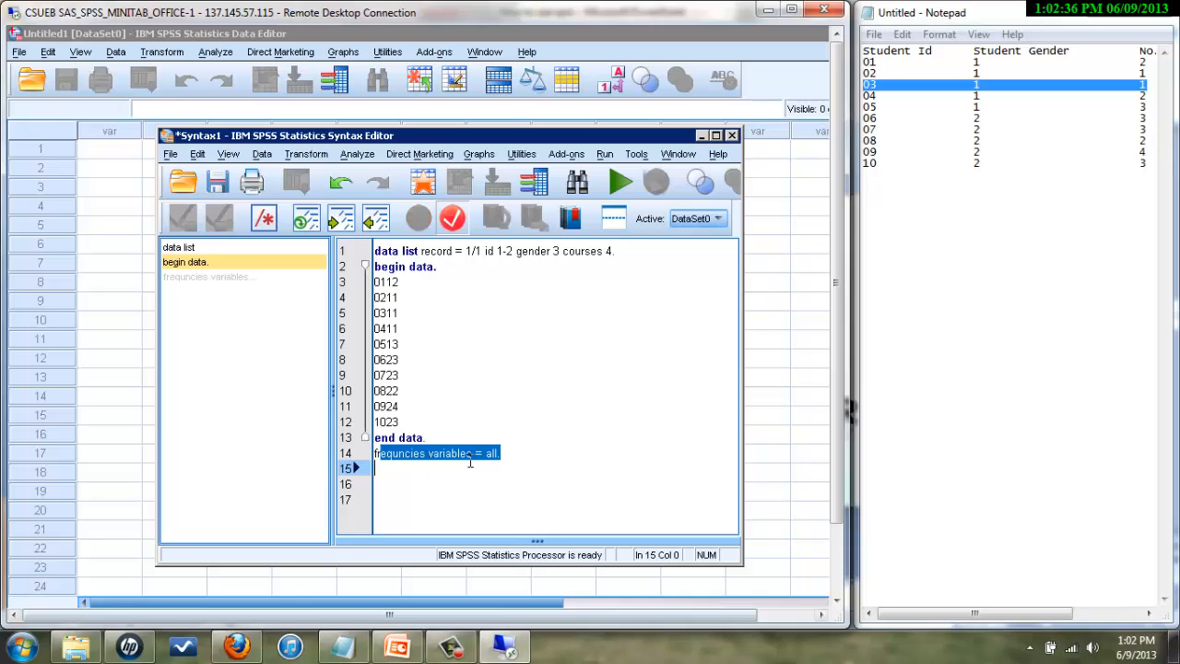
left_click(473, 470)
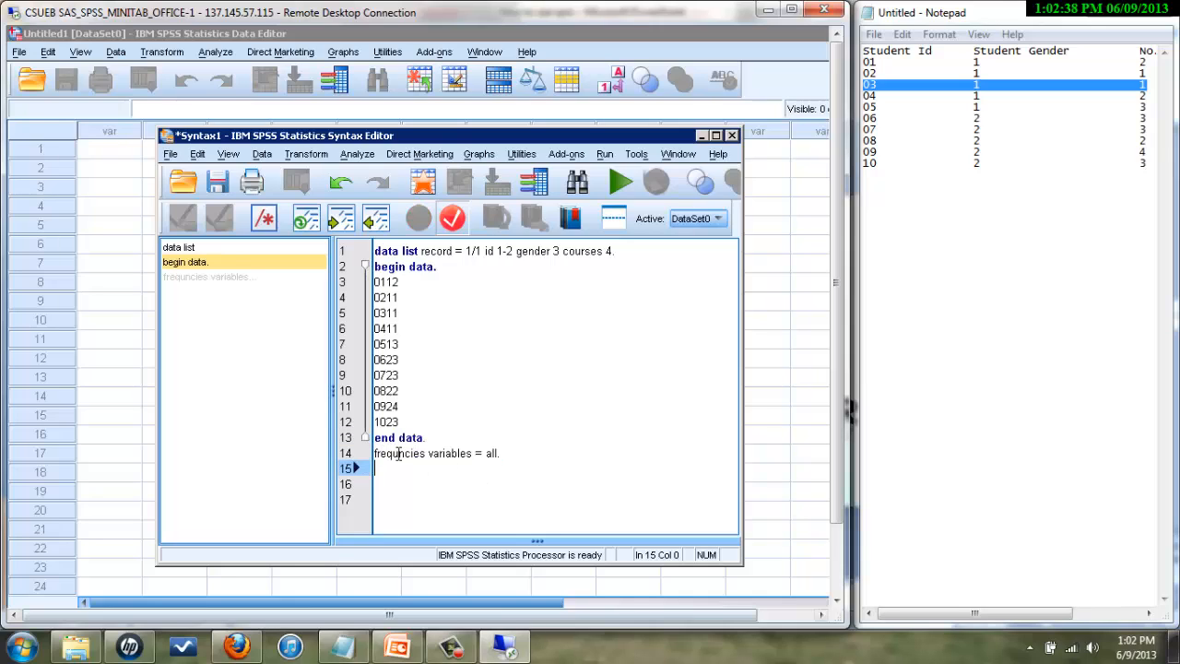
left_click(395, 452)
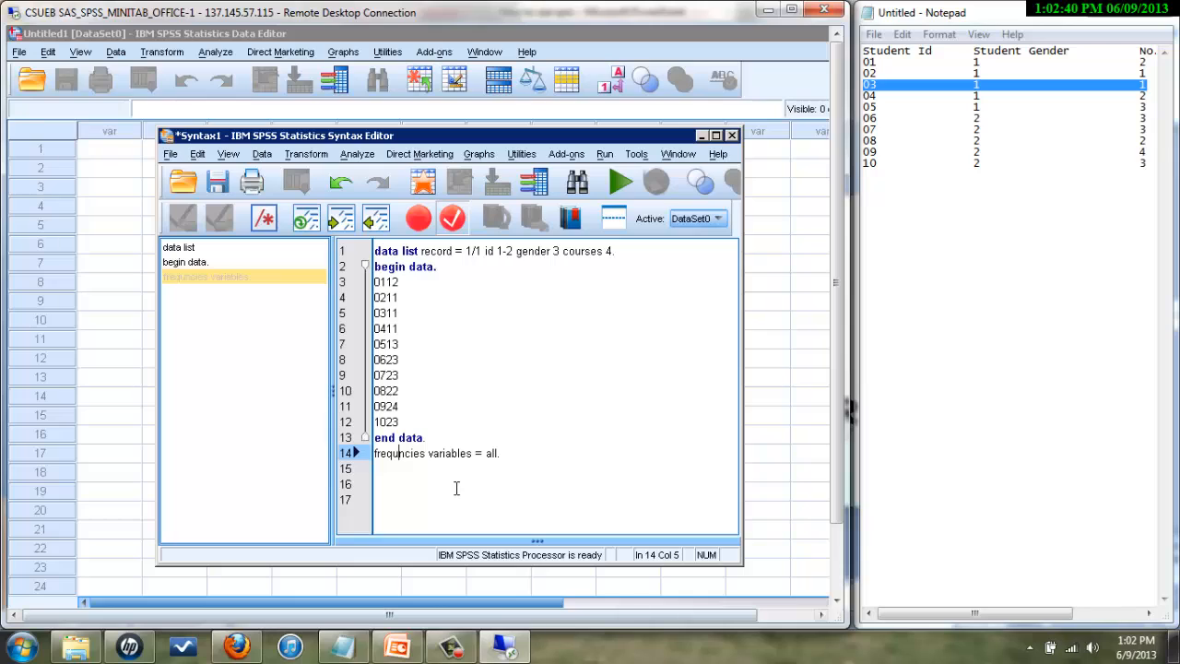
type("e")
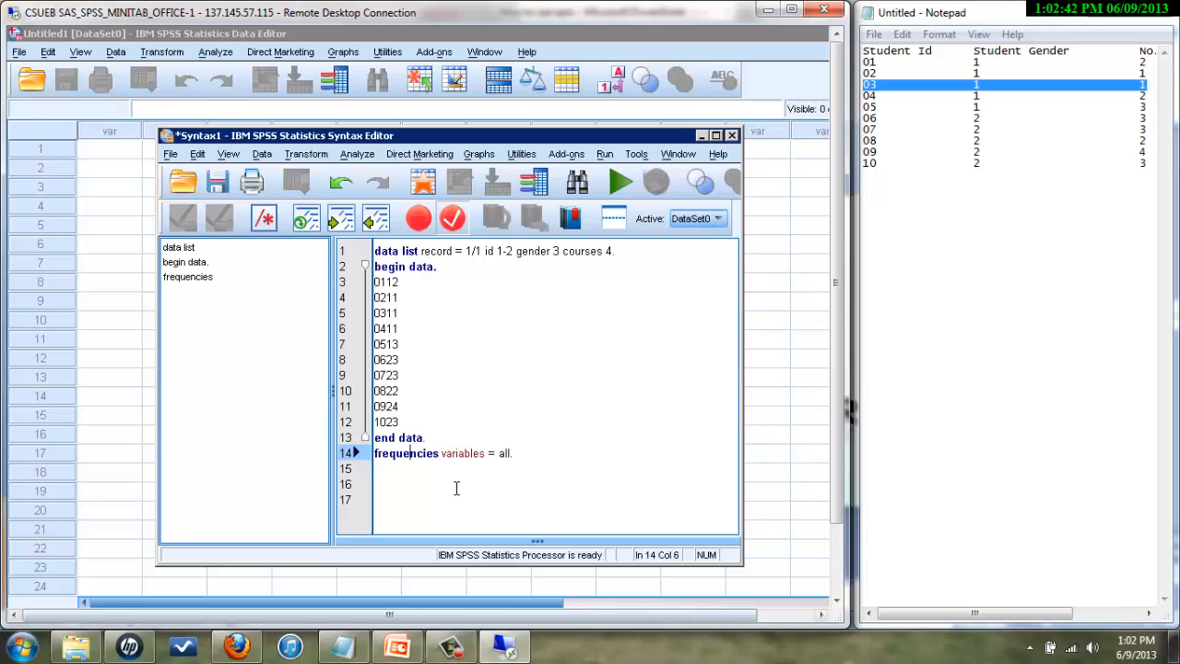
- Add an 'execute.' line after the frequencies command and review each command line
left_click(522, 453)
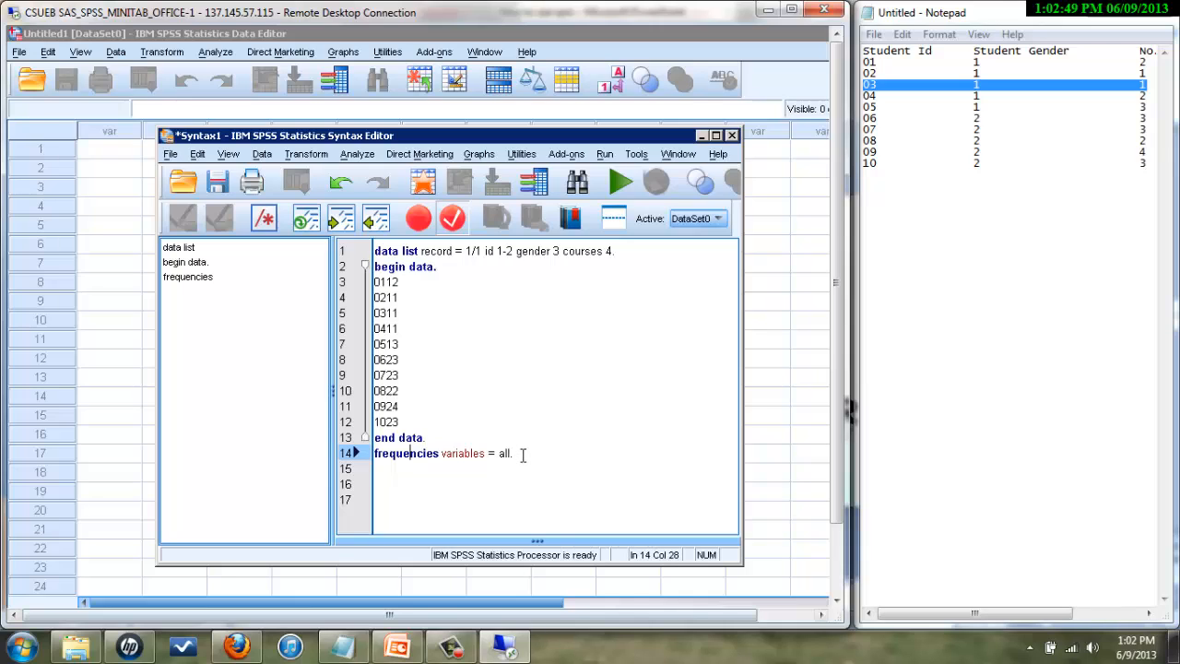
key("Return")
type("execute.")
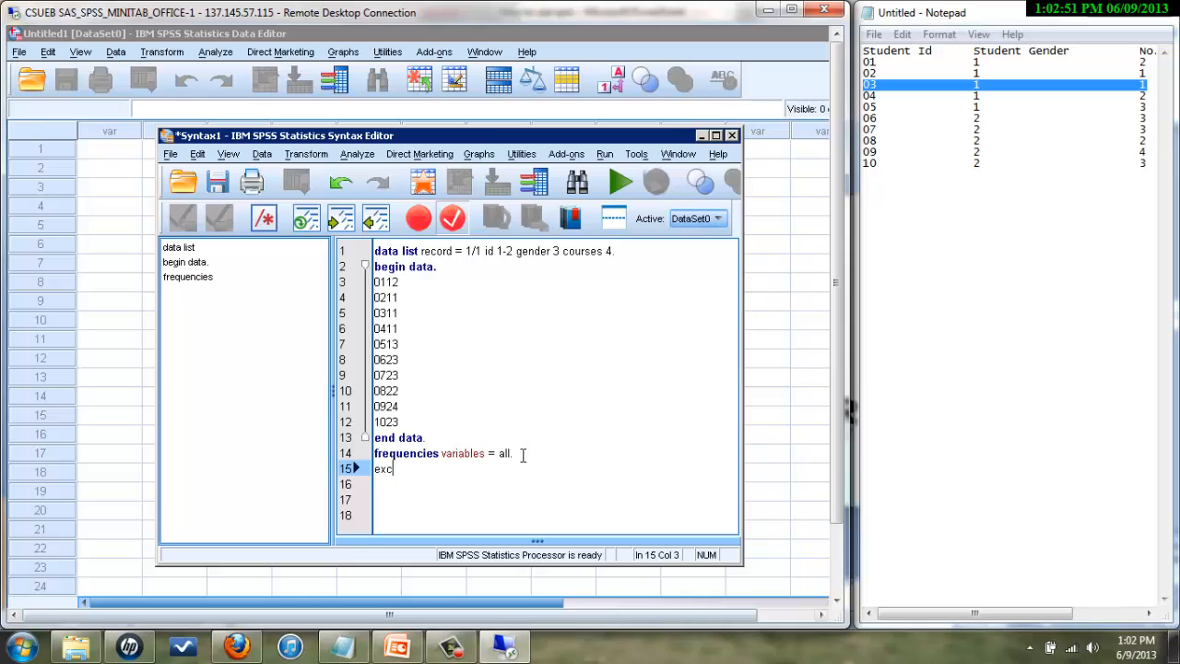
left_click(507, 255)
left_click(443, 267)
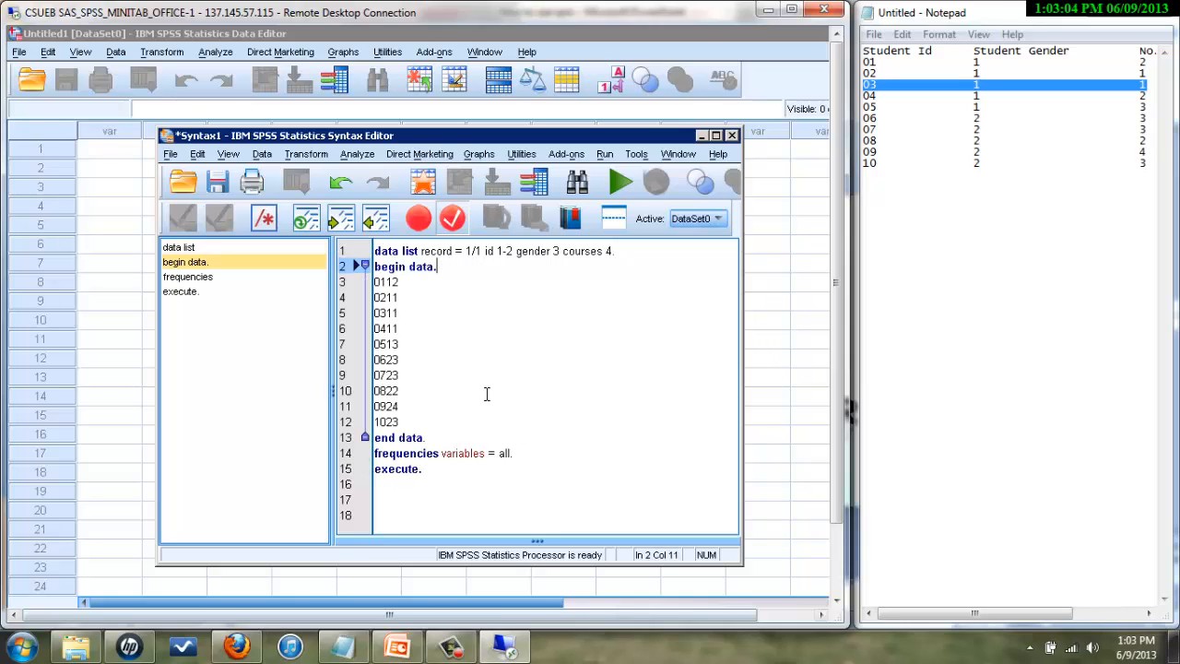
left_click(433, 437)
left_click(520, 452)
left_click(424, 470)
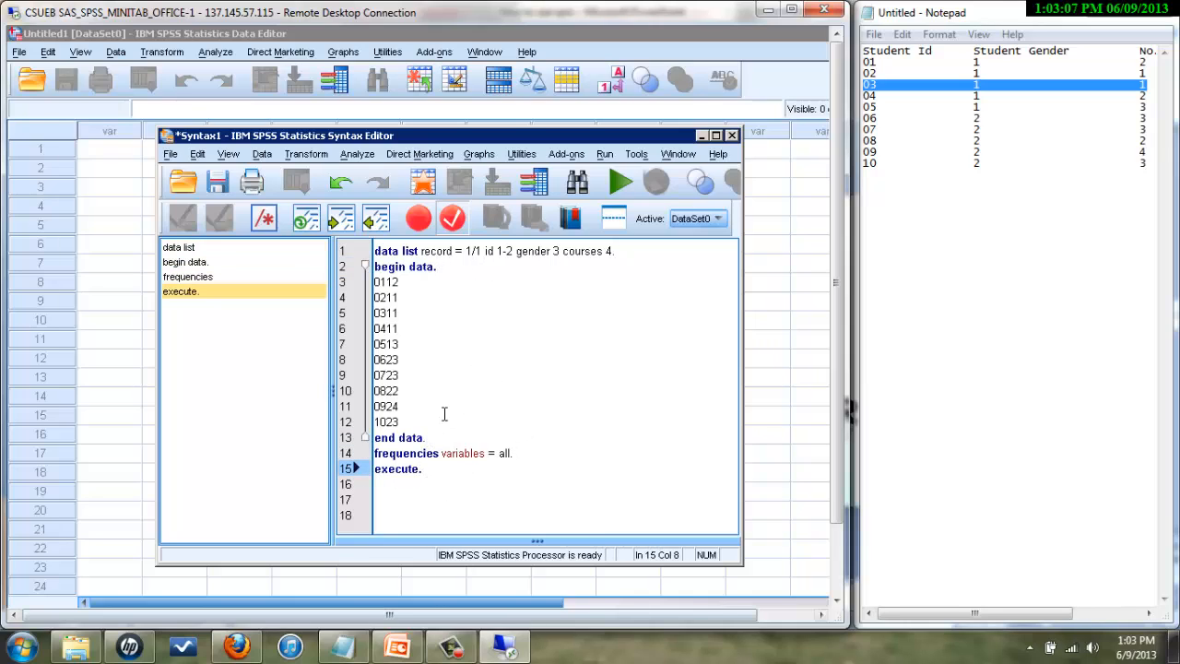
left_click_drag(405, 420, 371, 281)
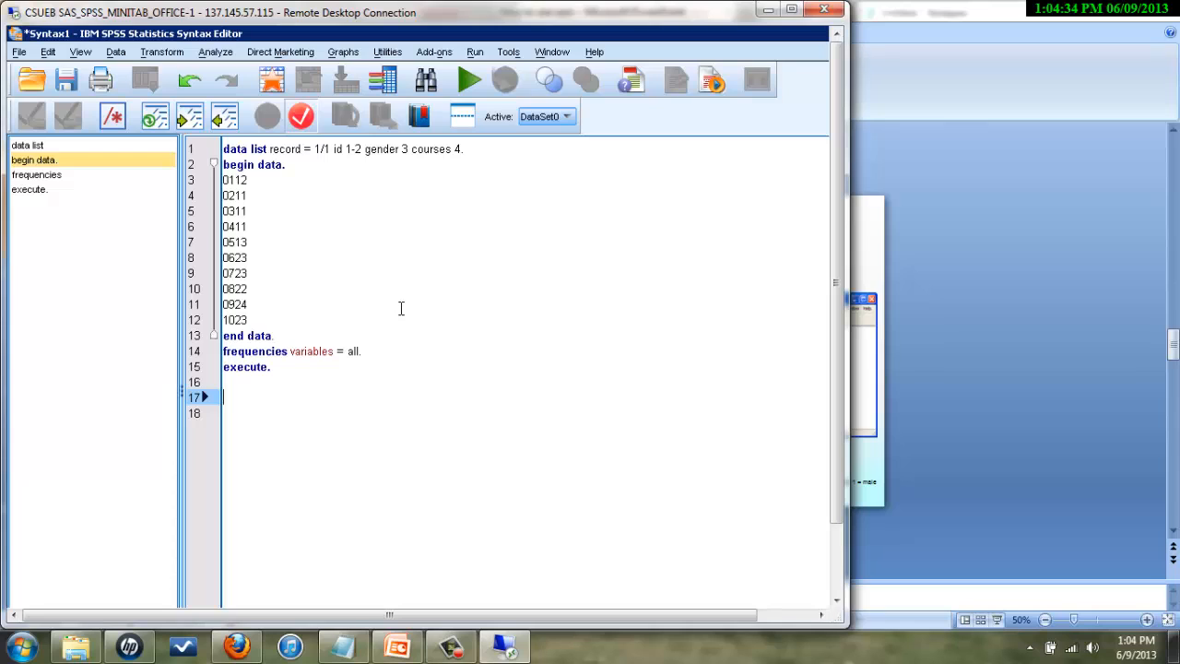
- Save the syntax via Save As, replacing Syntax1 with Example1 as the file name
left_click(19, 53)
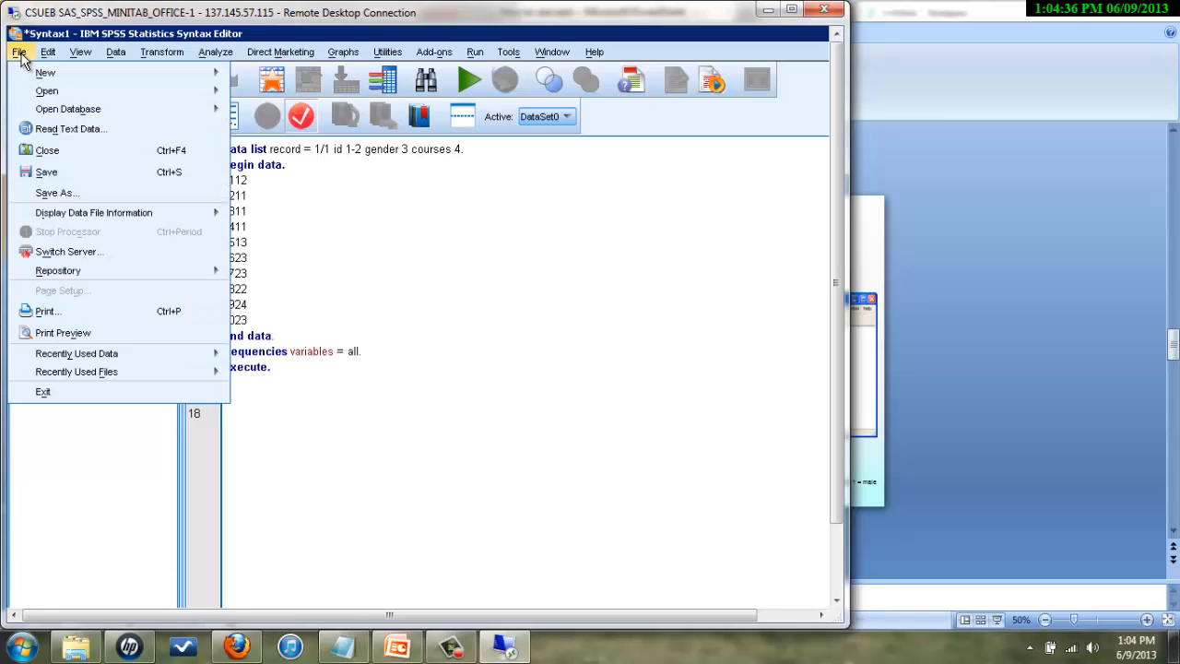
left_click(43, 173)
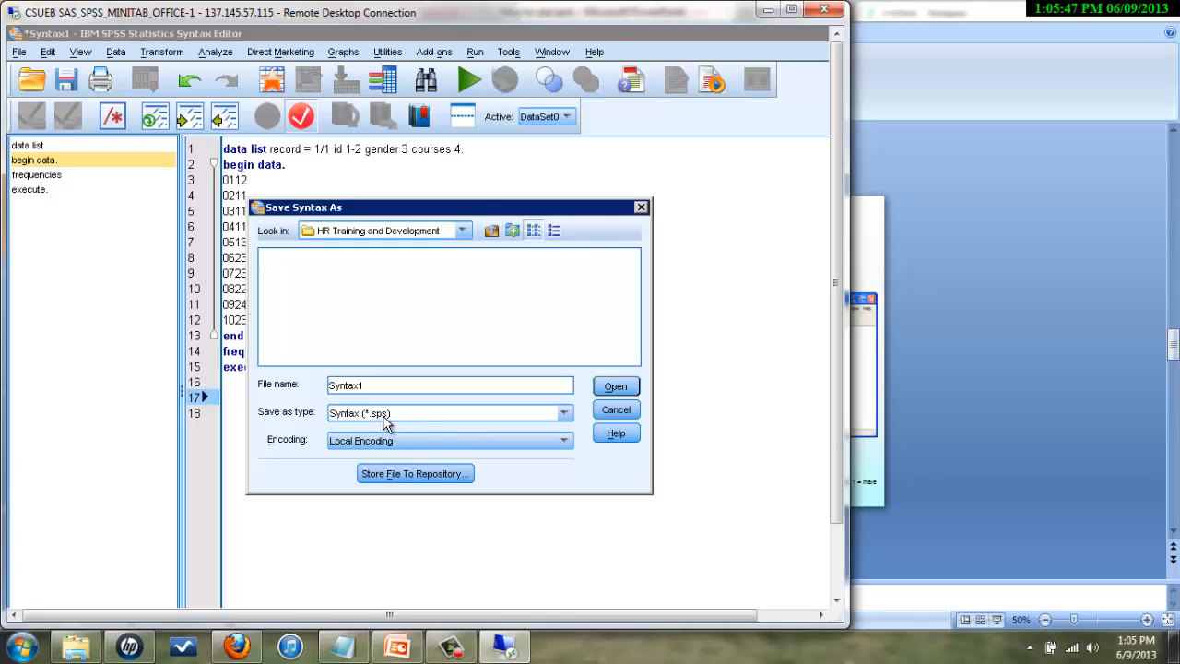
double_click(377, 387)
type("E")
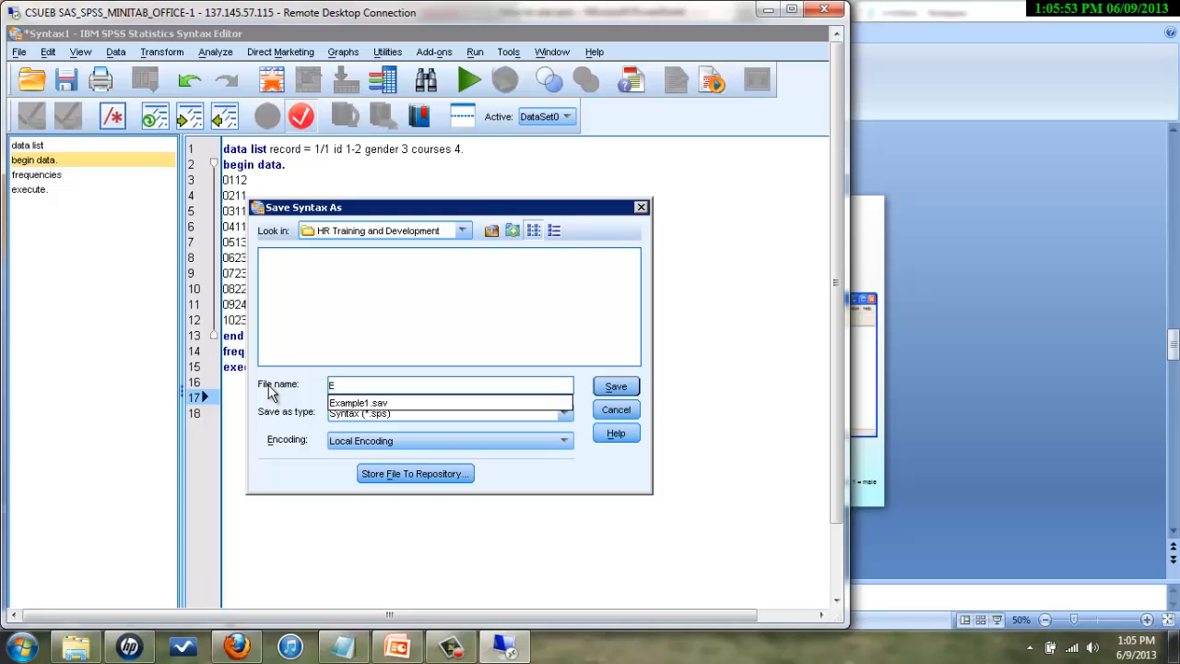
type("xample1")
left_click(614, 389)
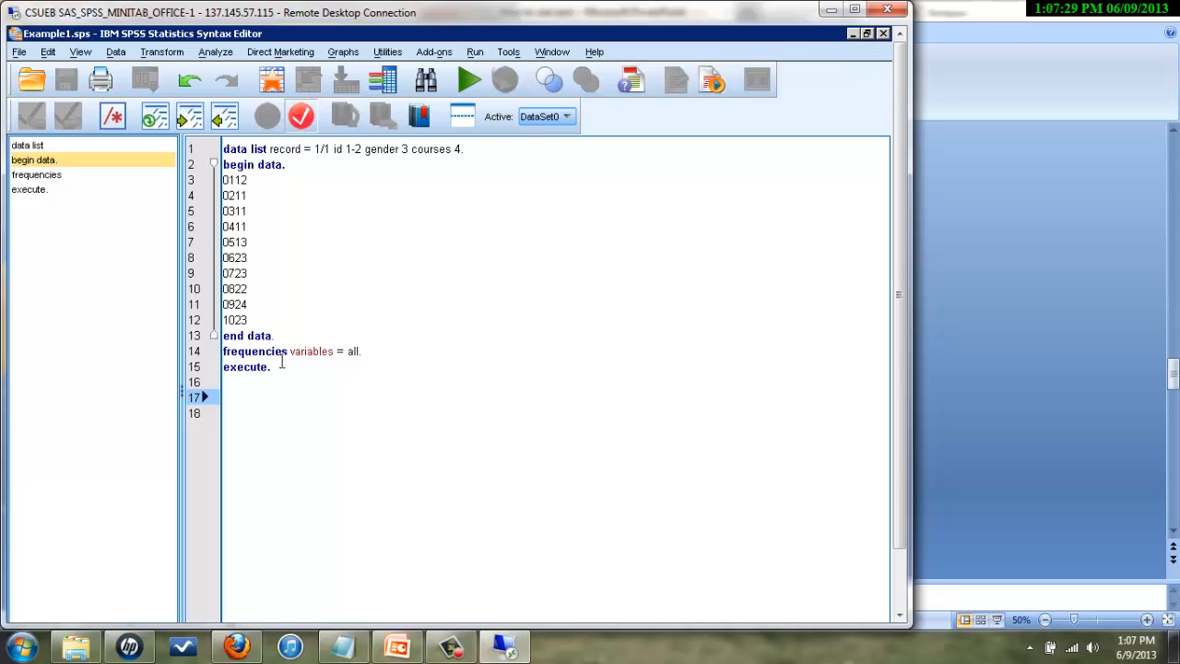
- Run all syntax commands and scroll the output to the Frequencies Statistics table
left_click(474, 52)
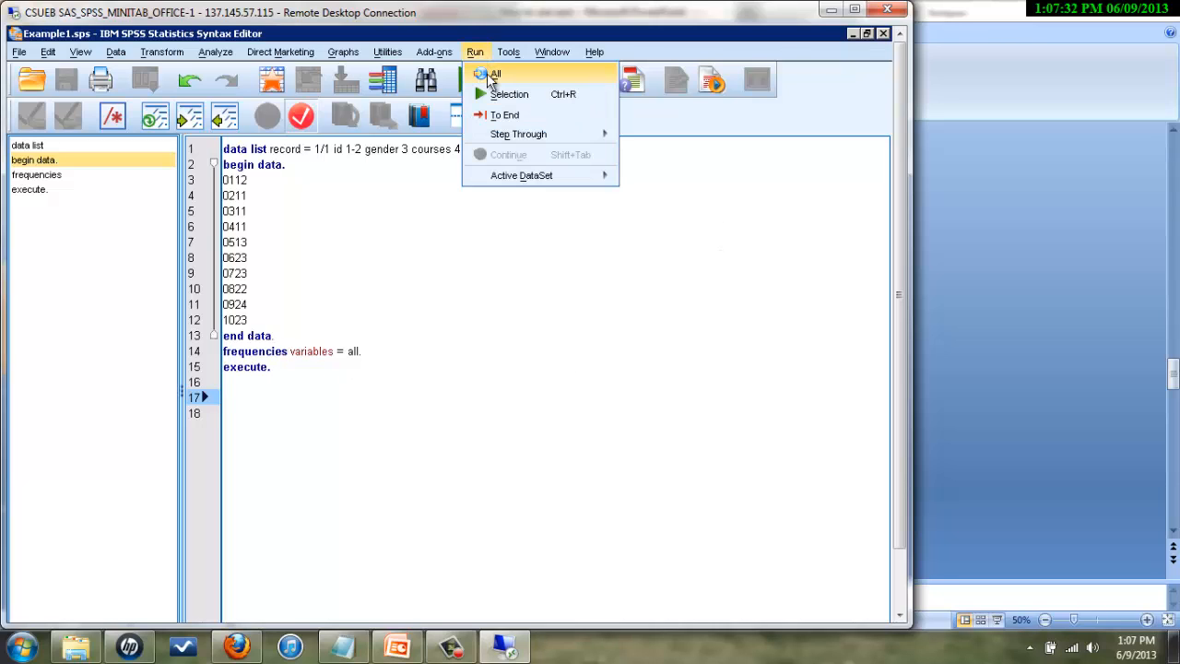
left_click(493, 76)
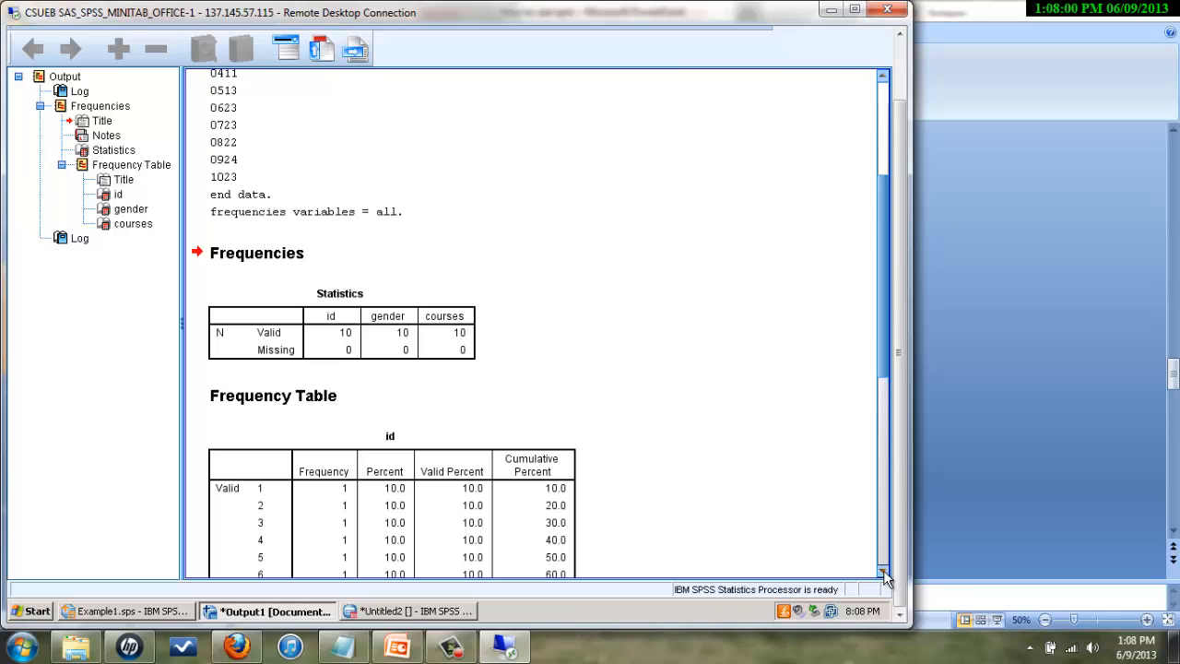
left_click_drag(883, 573, 883, 573)
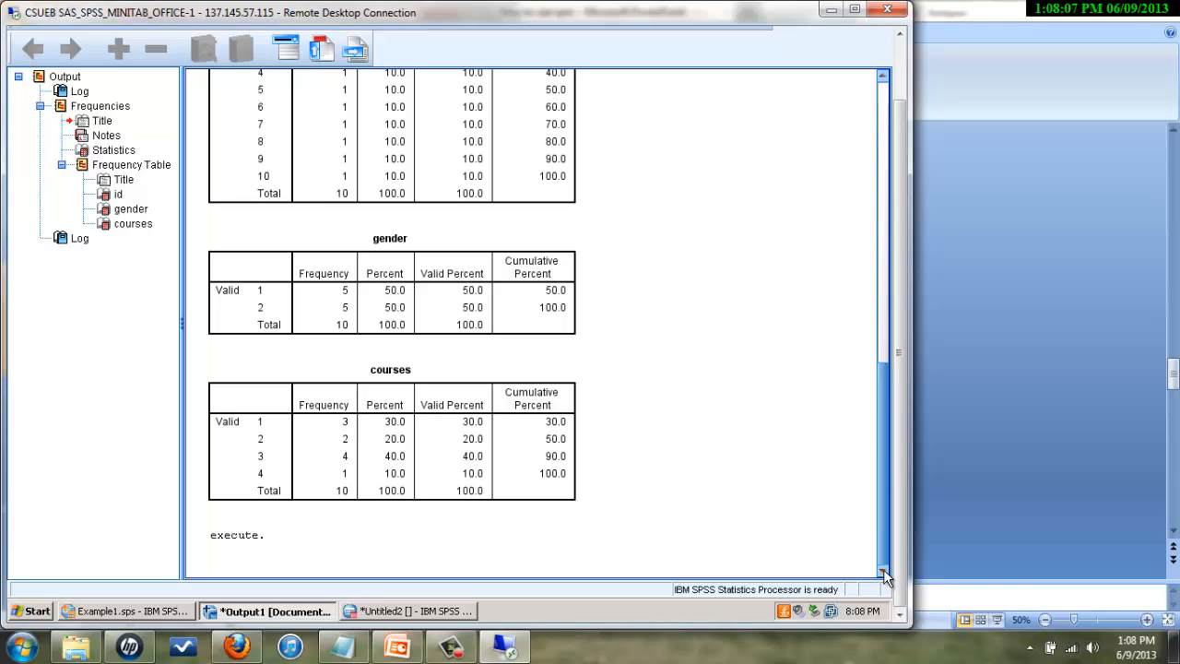
left_click_drag(883, 521, 857, 268)
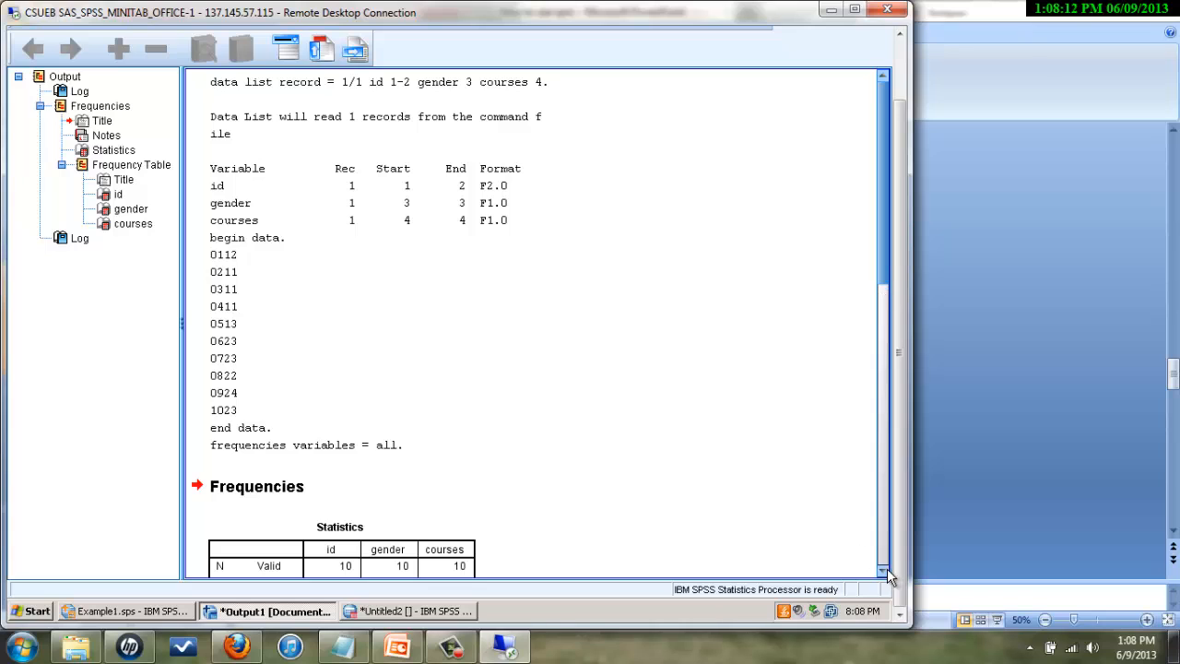
scroll(885, 573, "down", 10)
- Save the output as Example1 with the Smartreader lock left unchecked
left_click(895, 282)
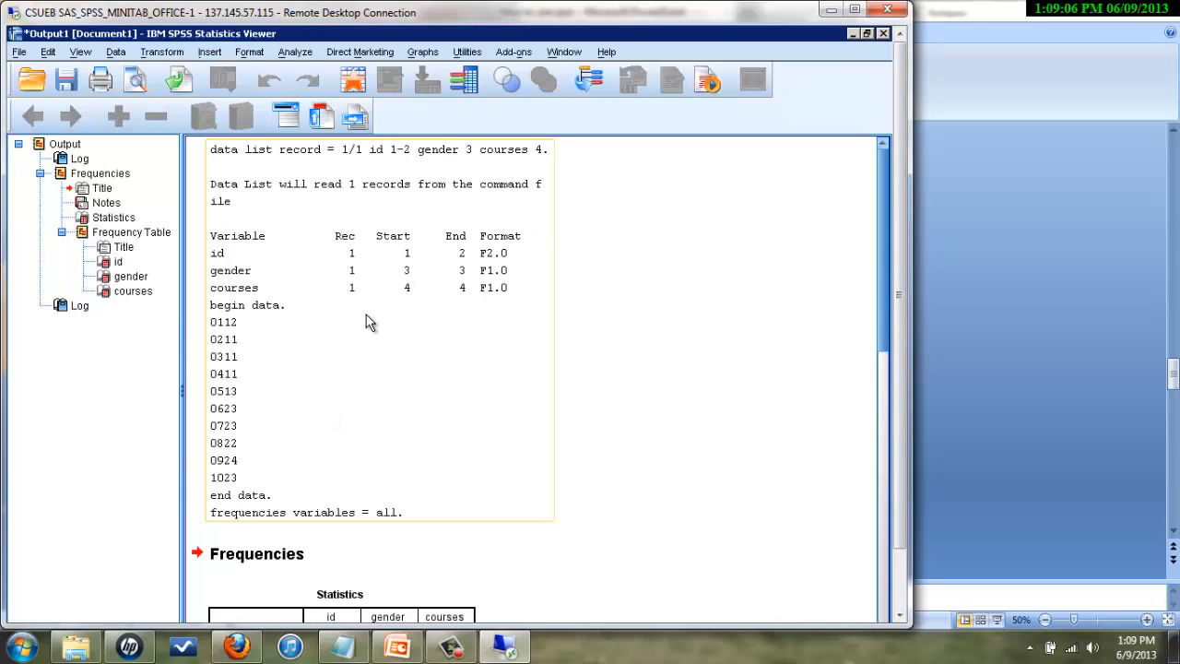
left_click(18, 52)
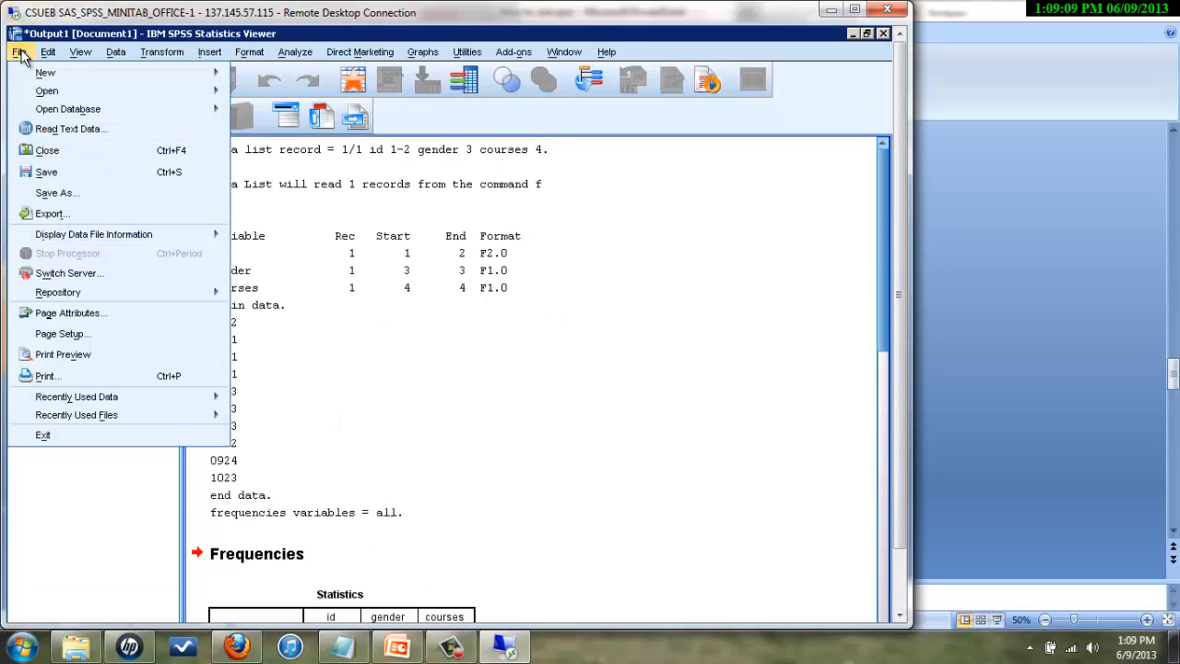
left_click(45, 172)
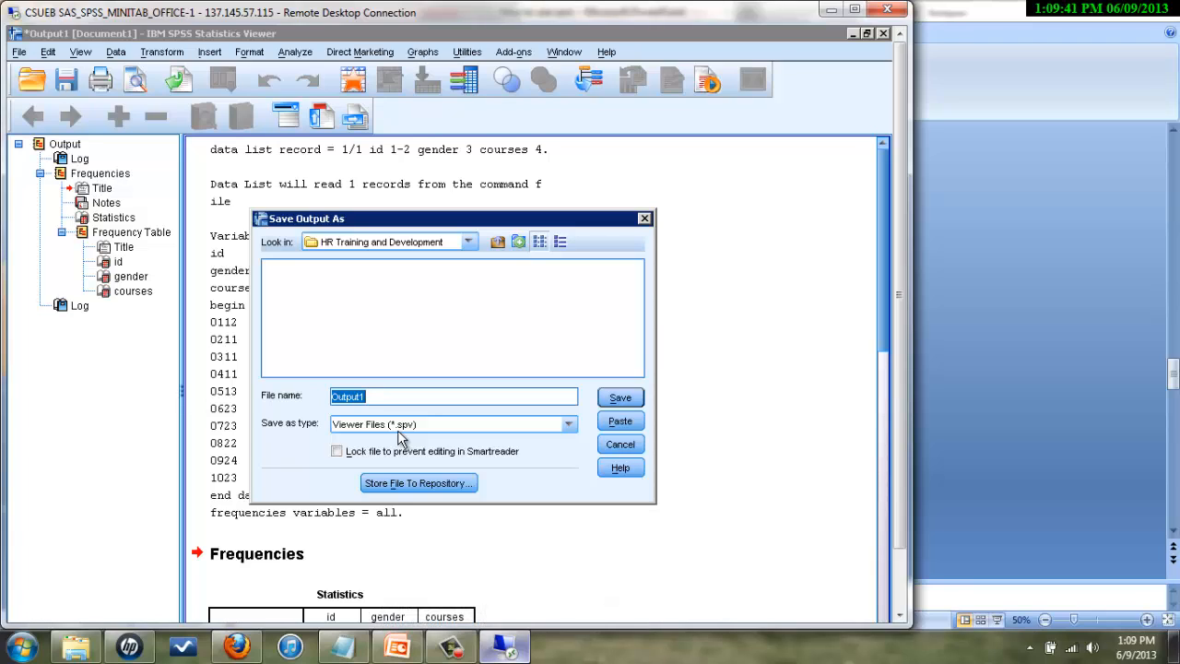
type("Example1")
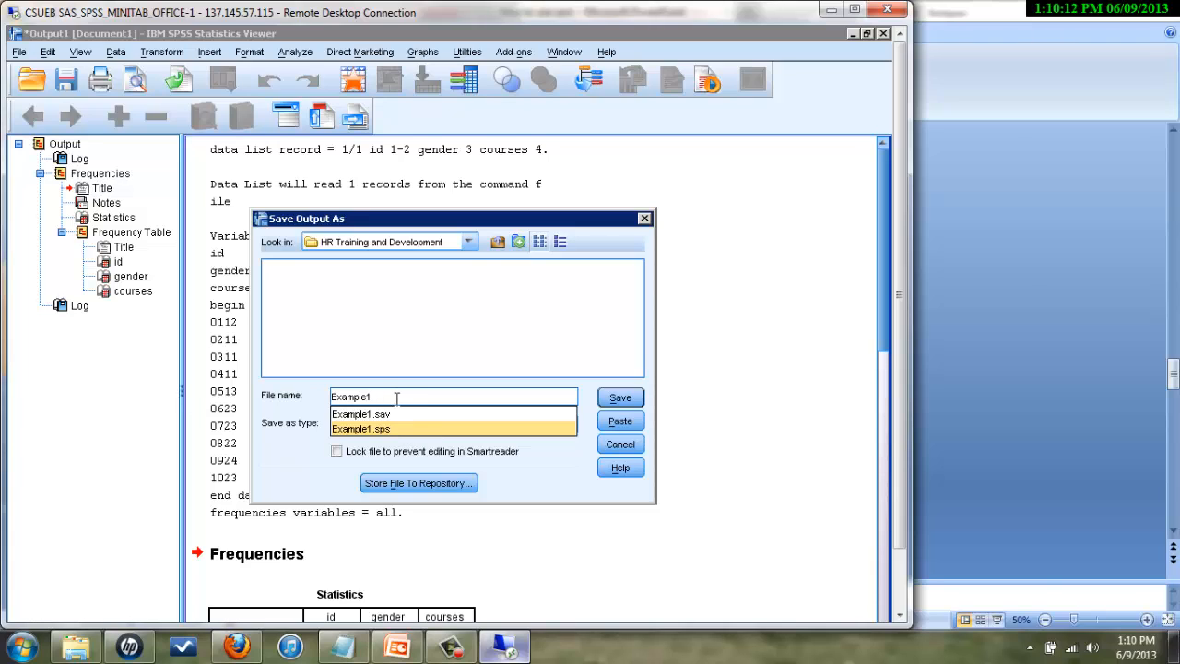
left_click(537, 455)
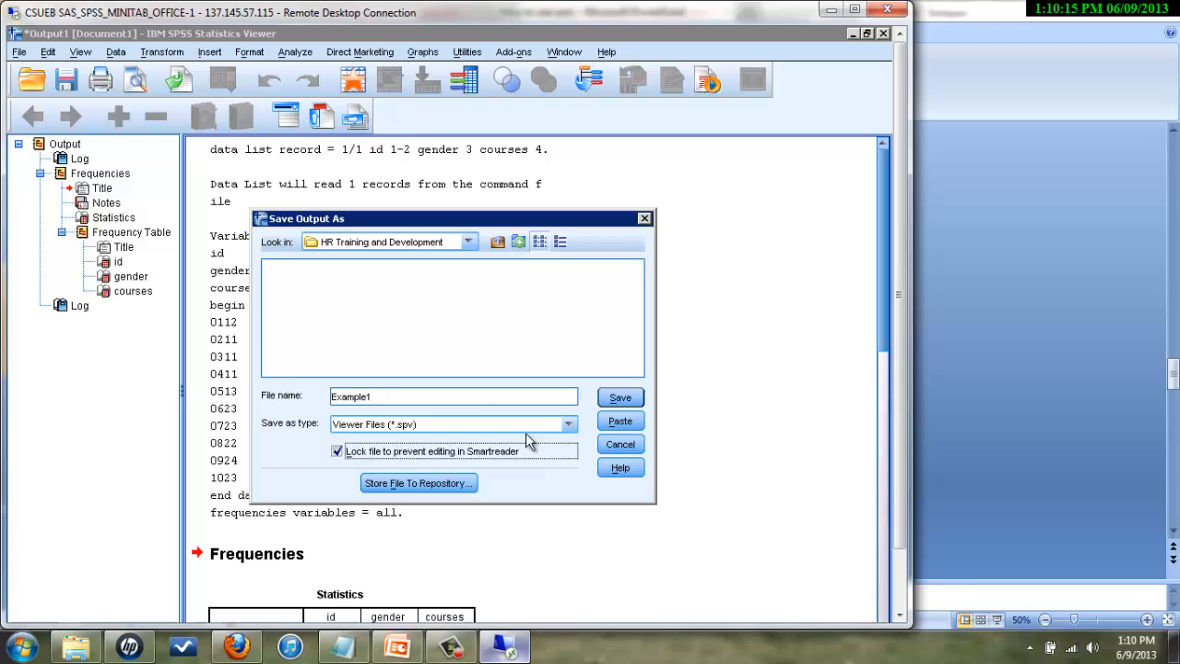
left_click(339, 452)
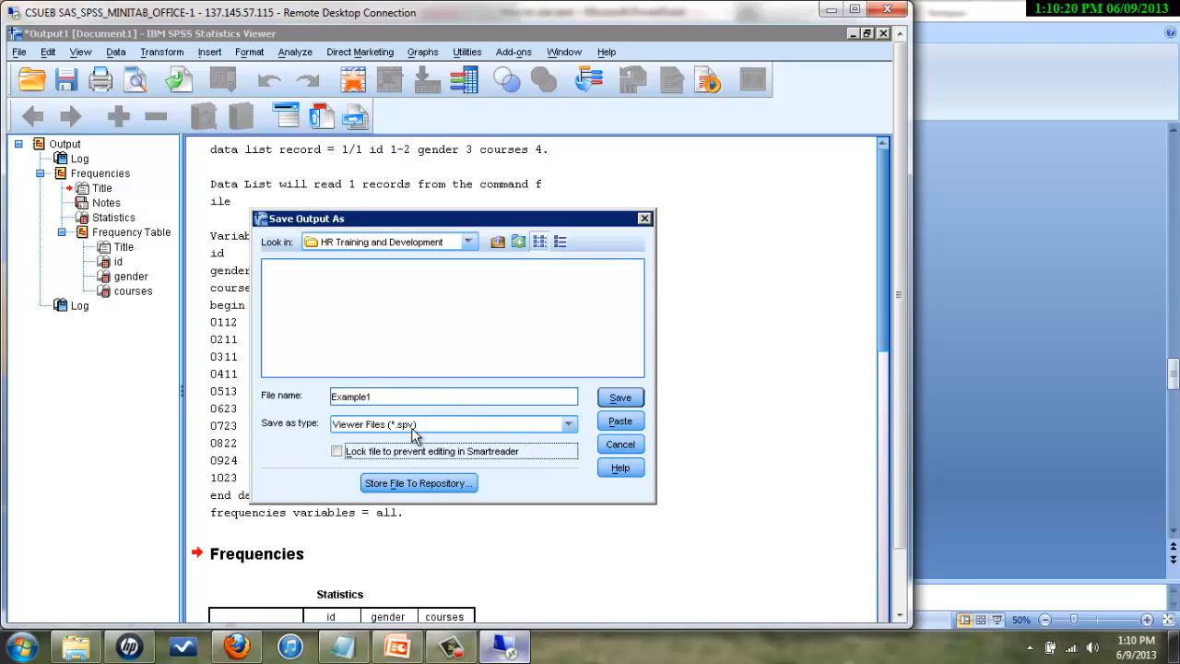
left_click(623, 403)
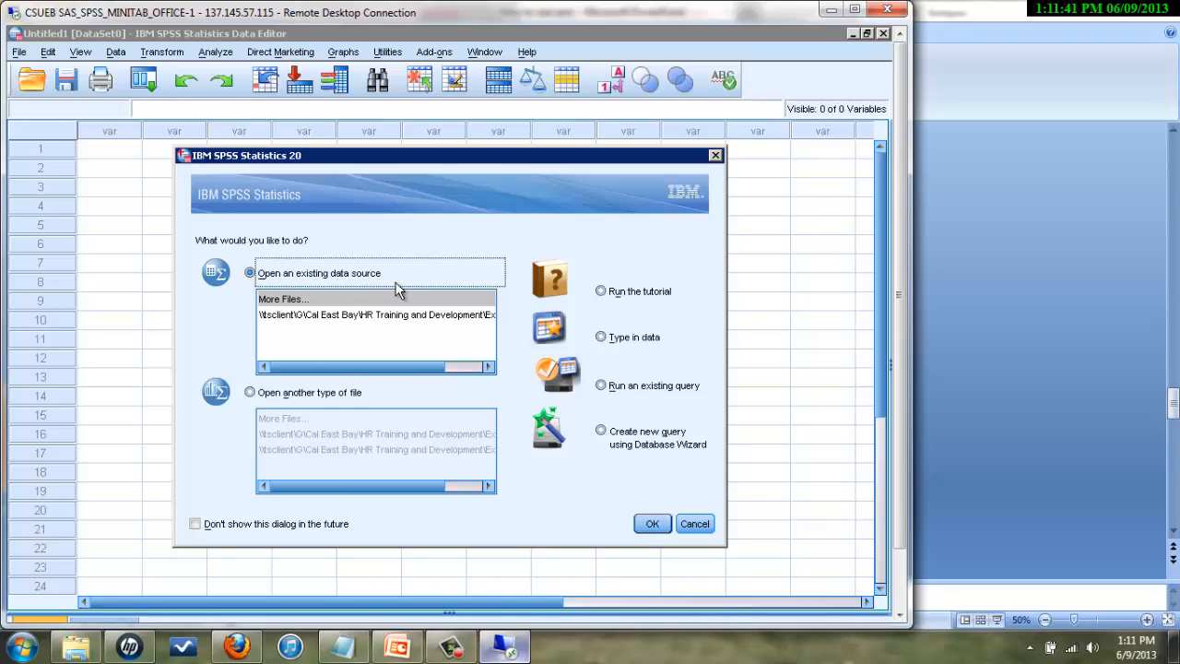
- Open the recent Example1.sav data file from the start-up dialog
left_click(398, 316)
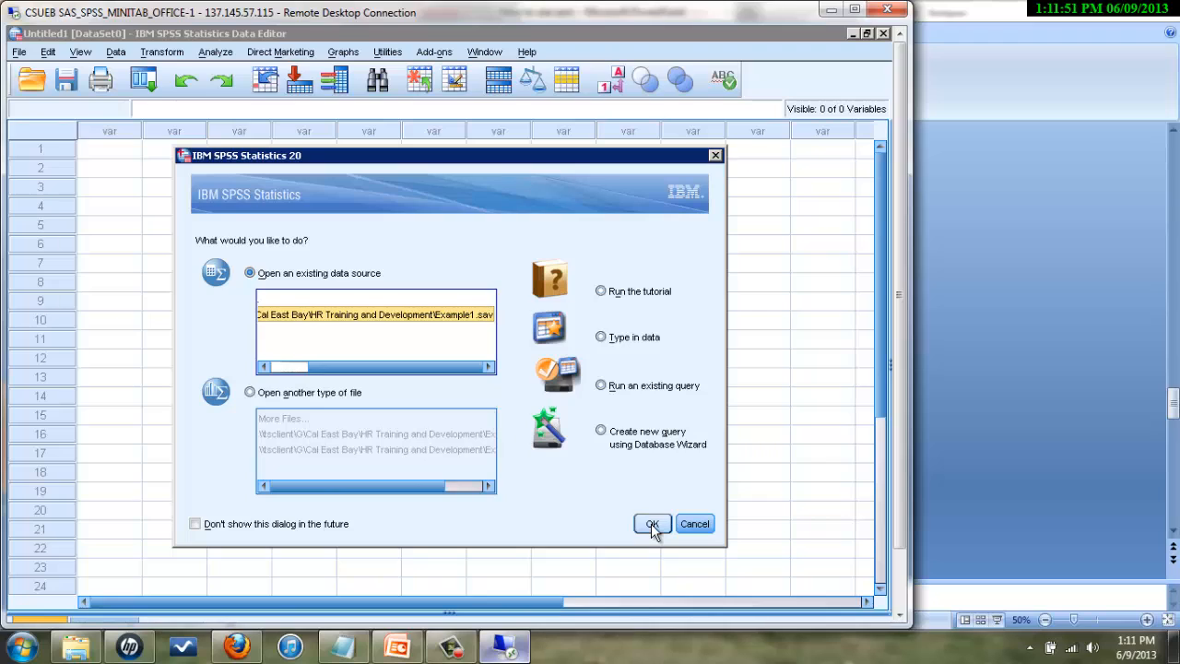
left_click_drag(343, 366, 282, 366)
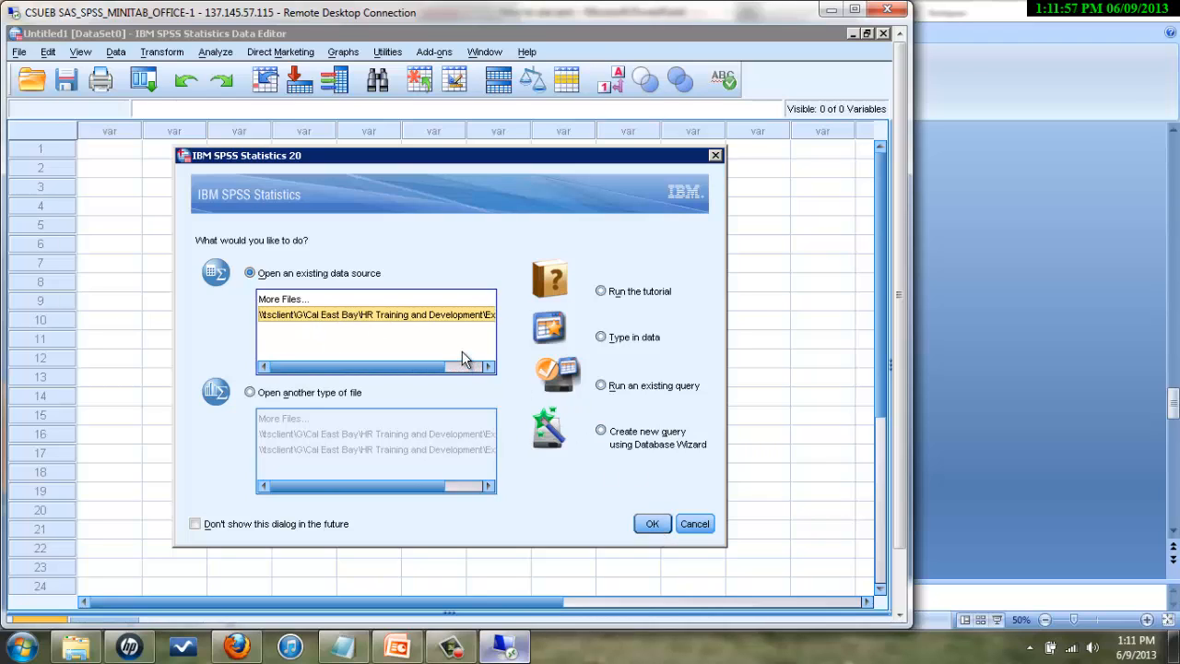
left_click(651, 526)
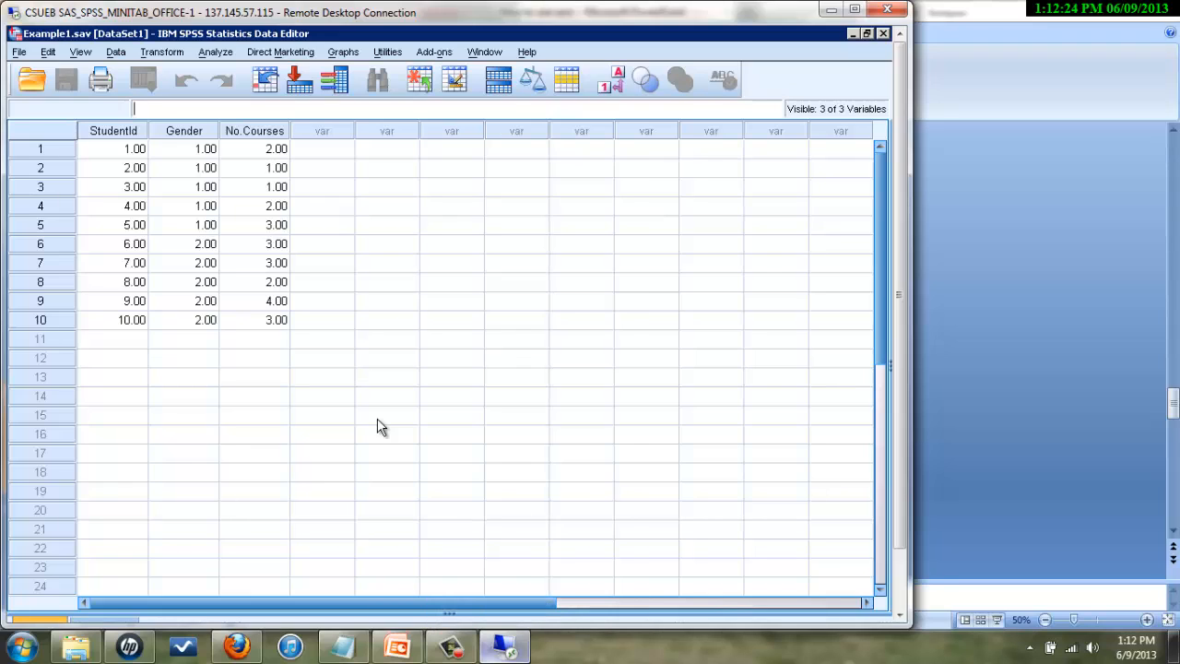
- Open Frequencies and move Gender and No.Courses into Variable(s), keeping frequency tables displayed
left_click(451, 645)
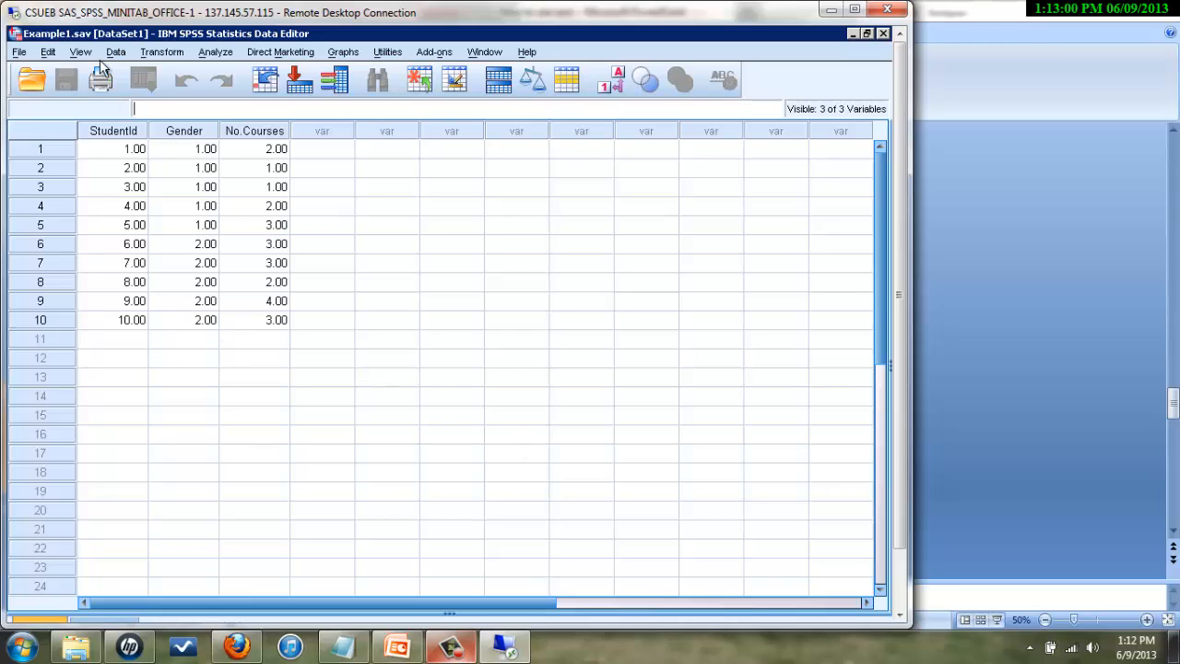
left_click(214, 55)
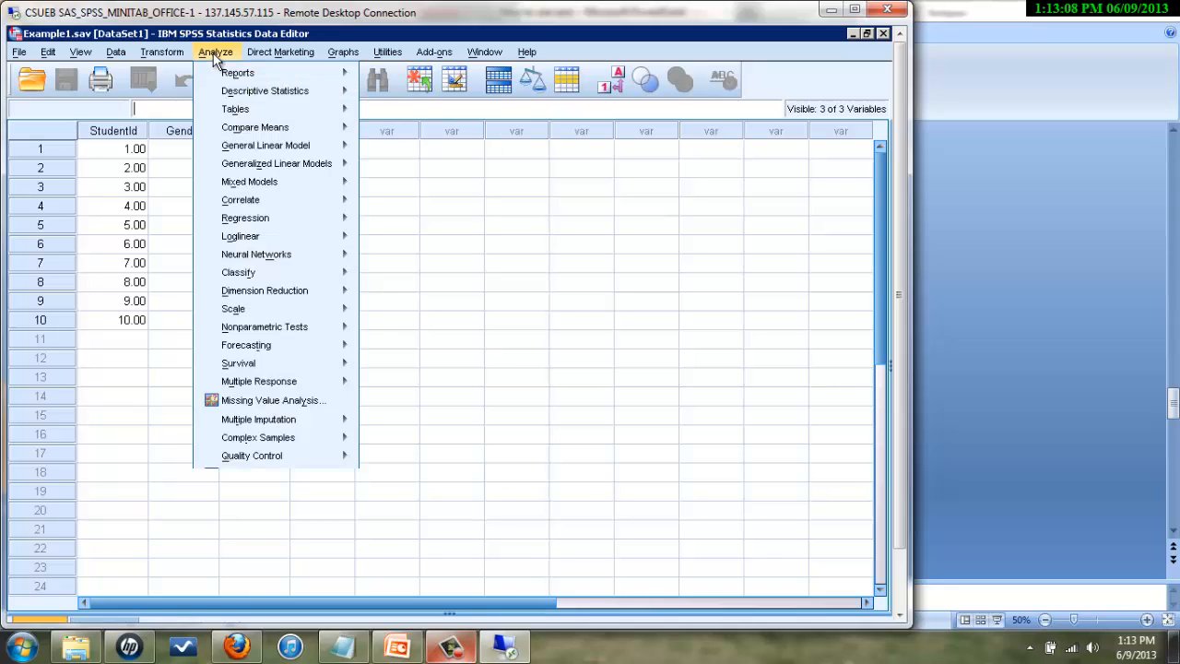
mouse_move(259, 98)
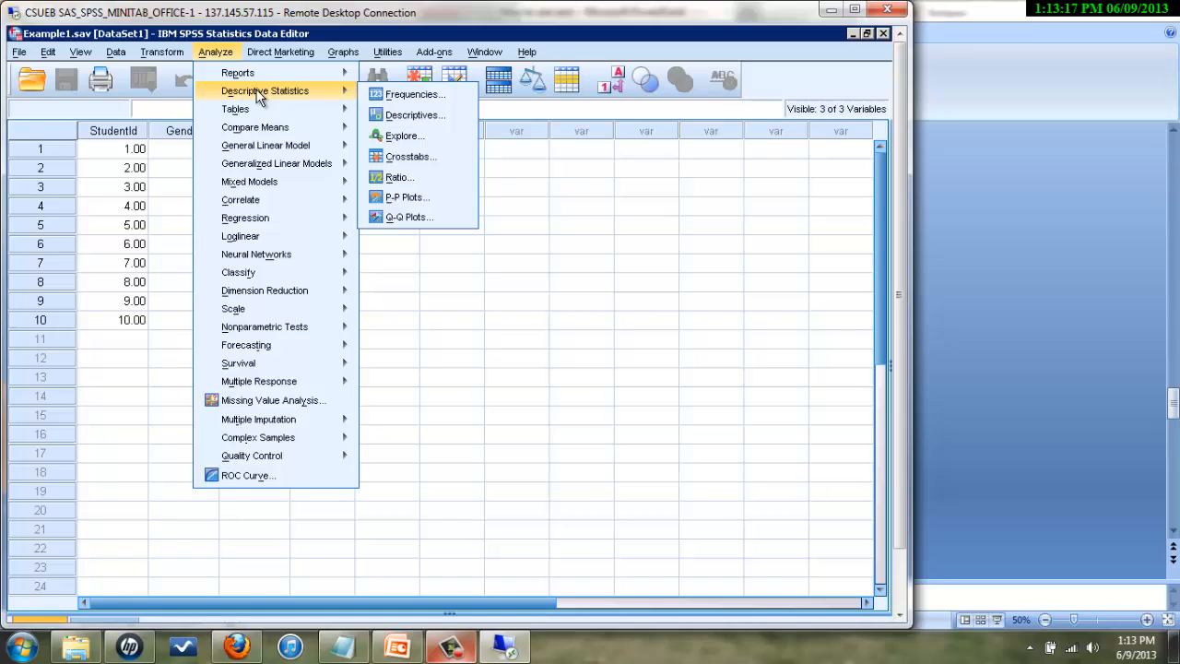
left_click(406, 95)
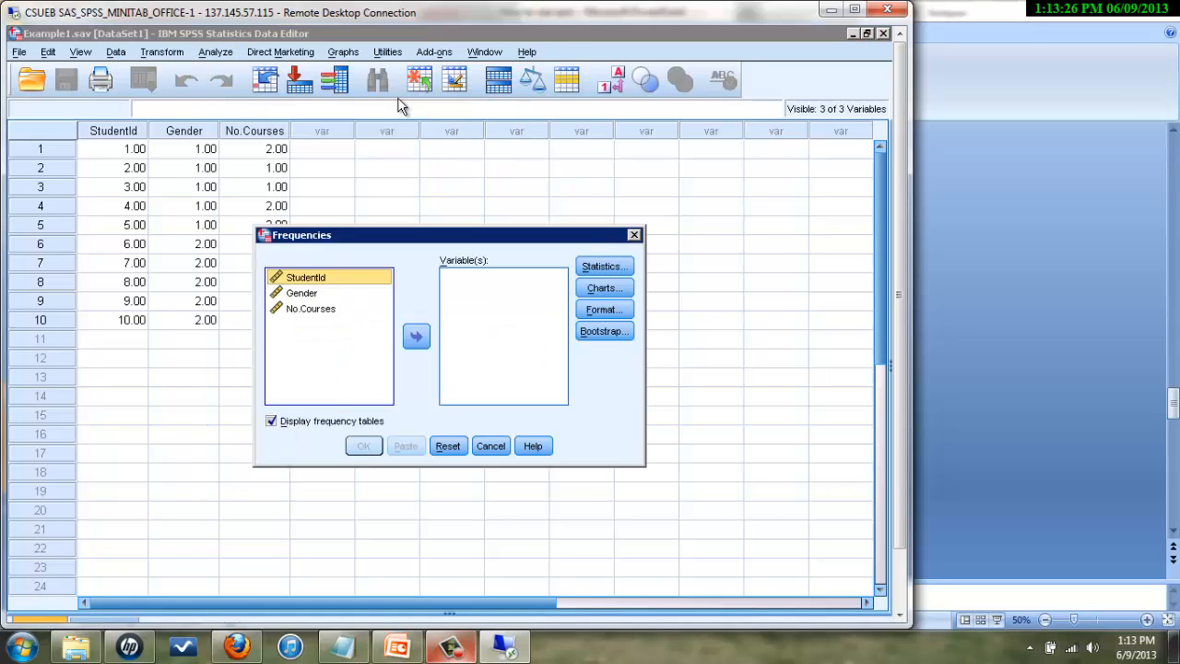
left_click(340, 281)
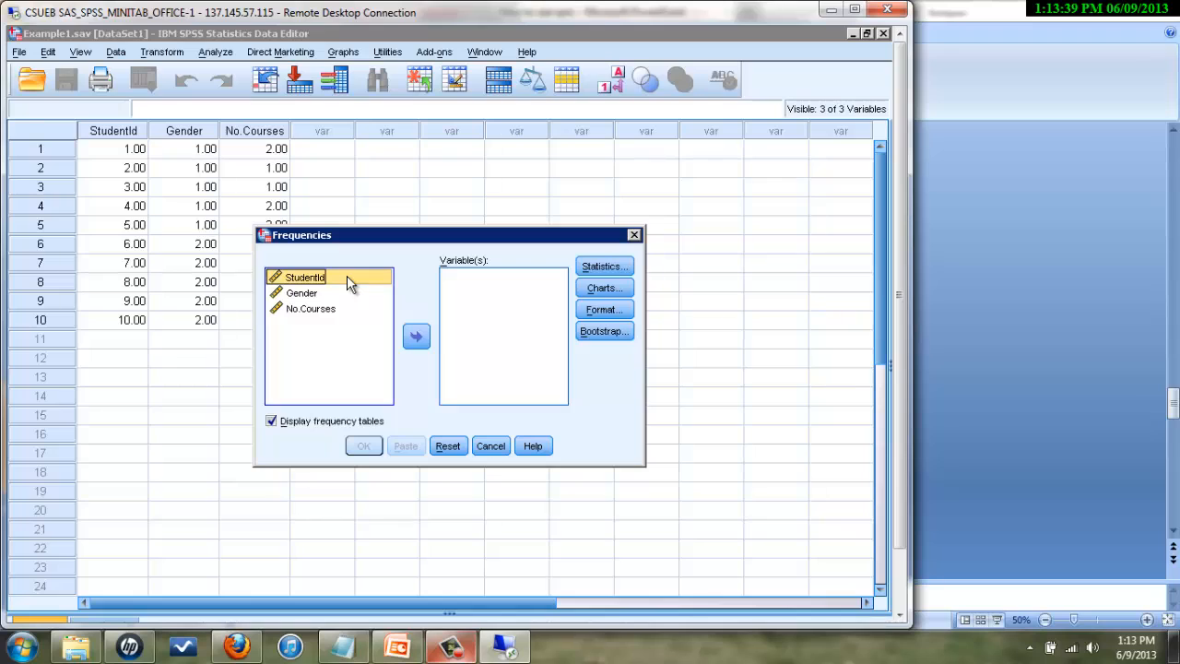
left_click(304, 295)
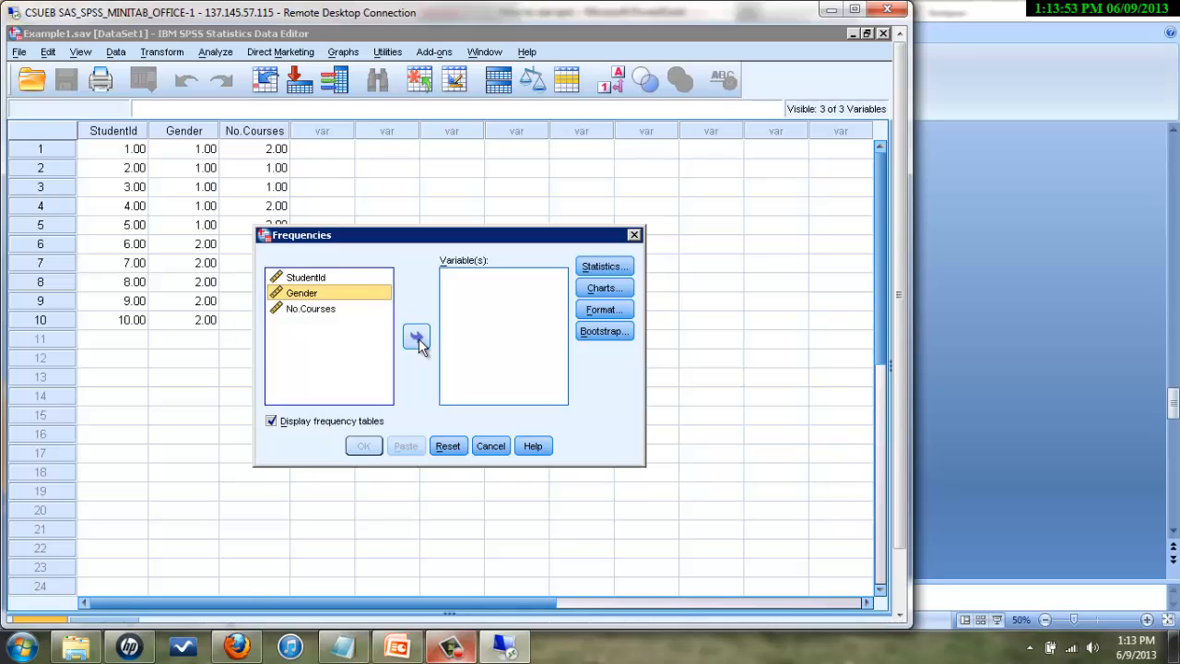
left_click(418, 338)
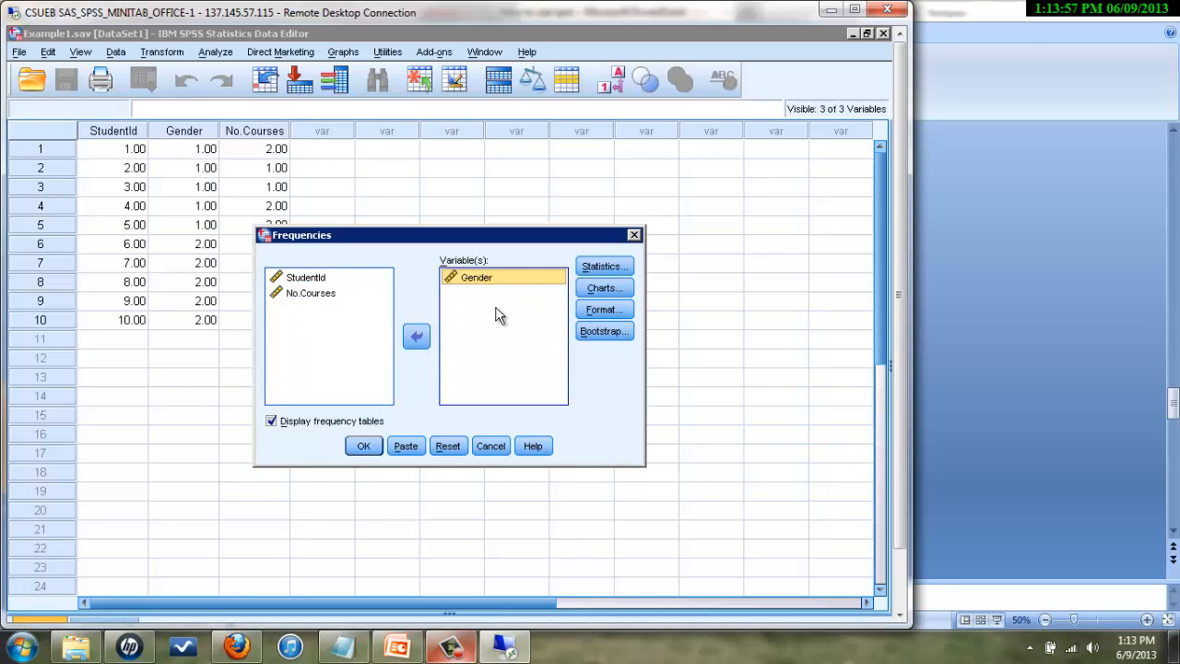
left_click(301, 295)
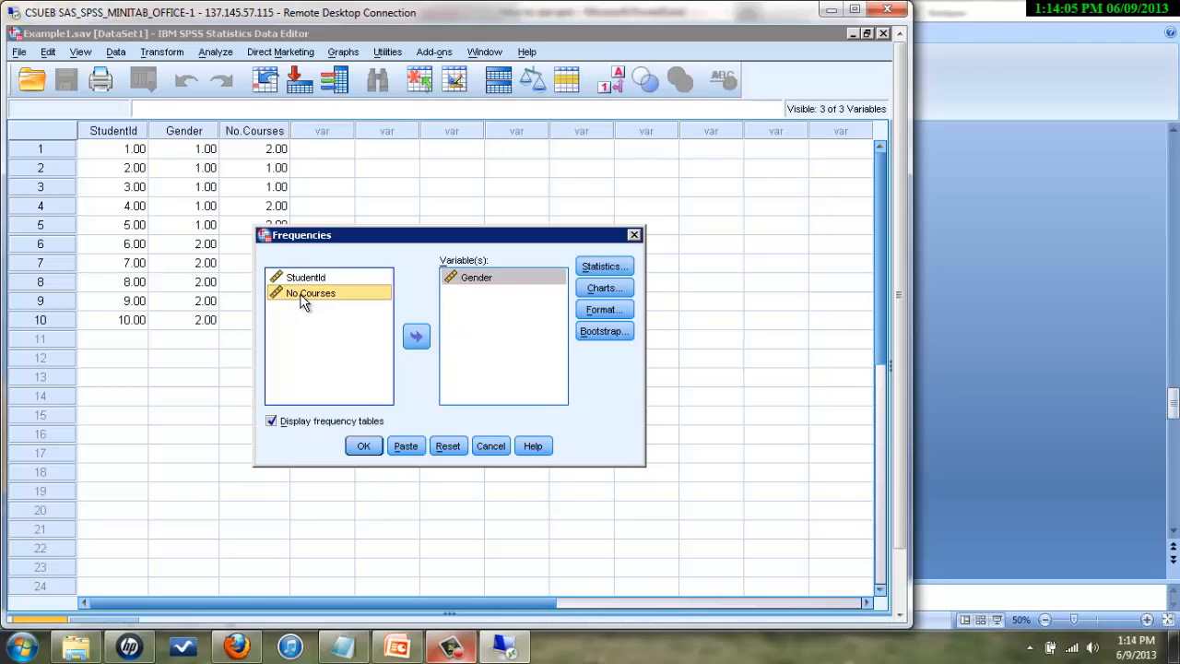
left_click(415, 337)
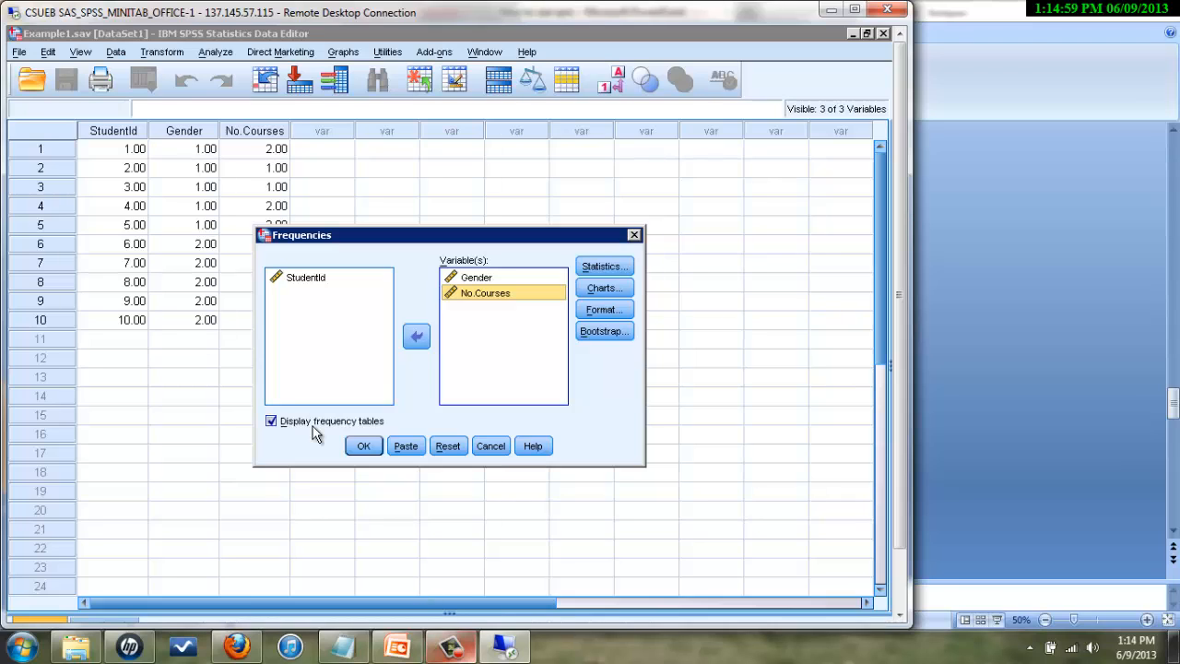
left_click(368, 439)
- Request bar charts of frequencies and run the Frequencies analysis on Gender and No.Courses
left_click(613, 289)
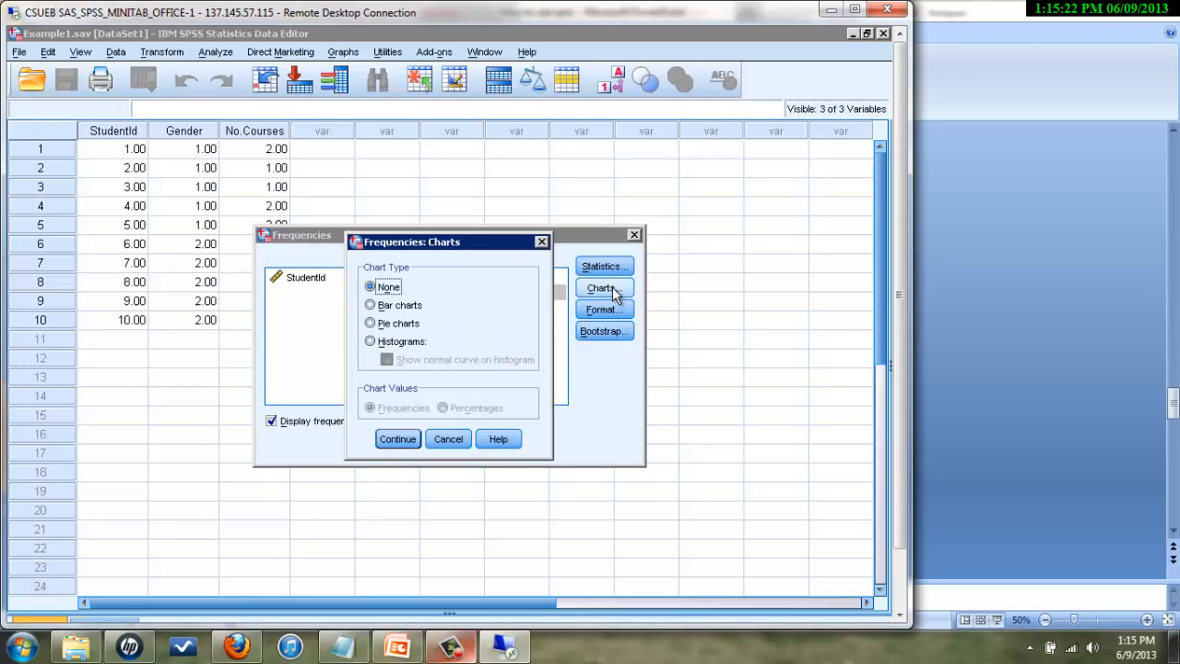
left_click(375, 307)
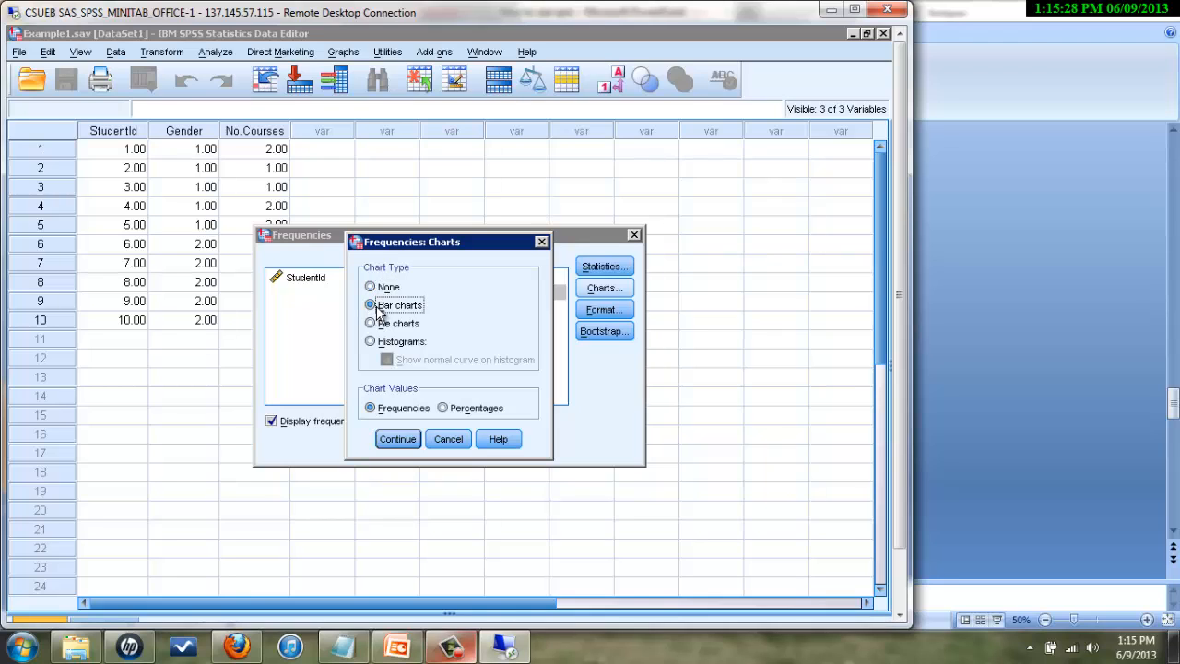
left_click(376, 288)
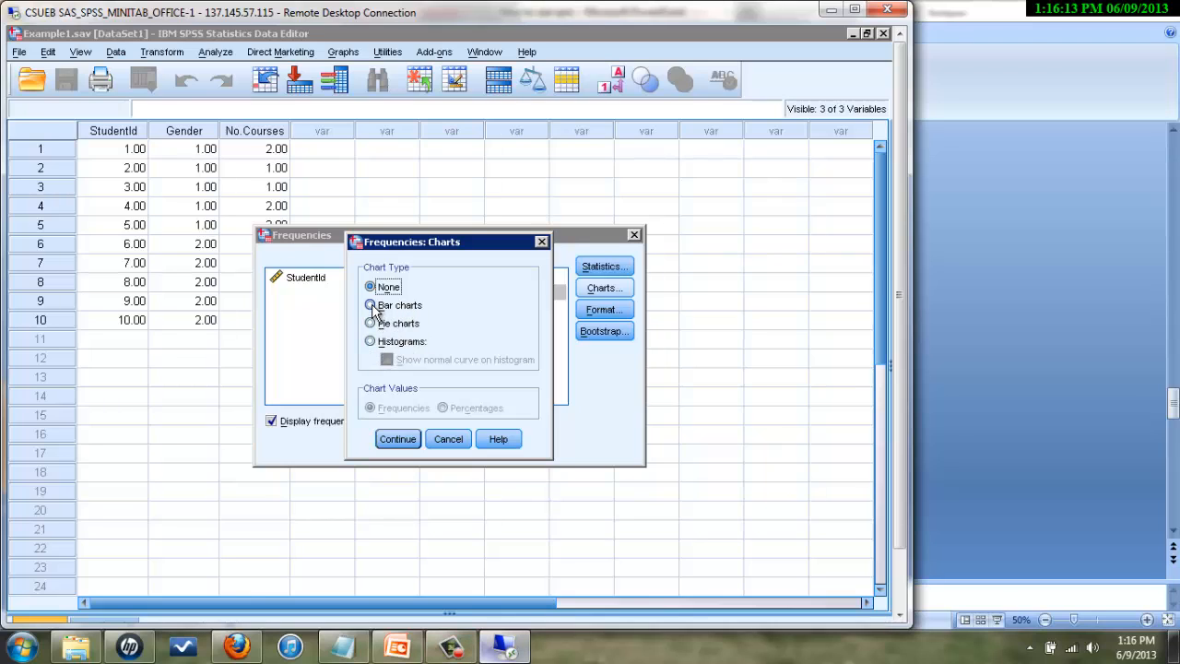
left_click(372, 306)
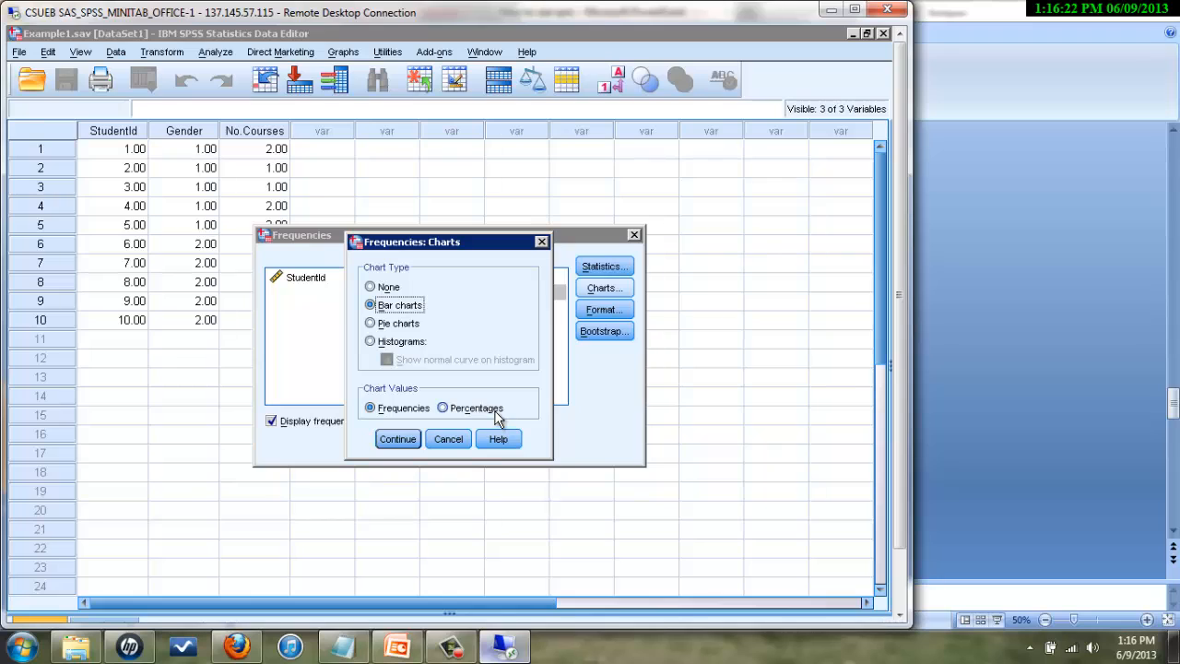
left_click(398, 440)
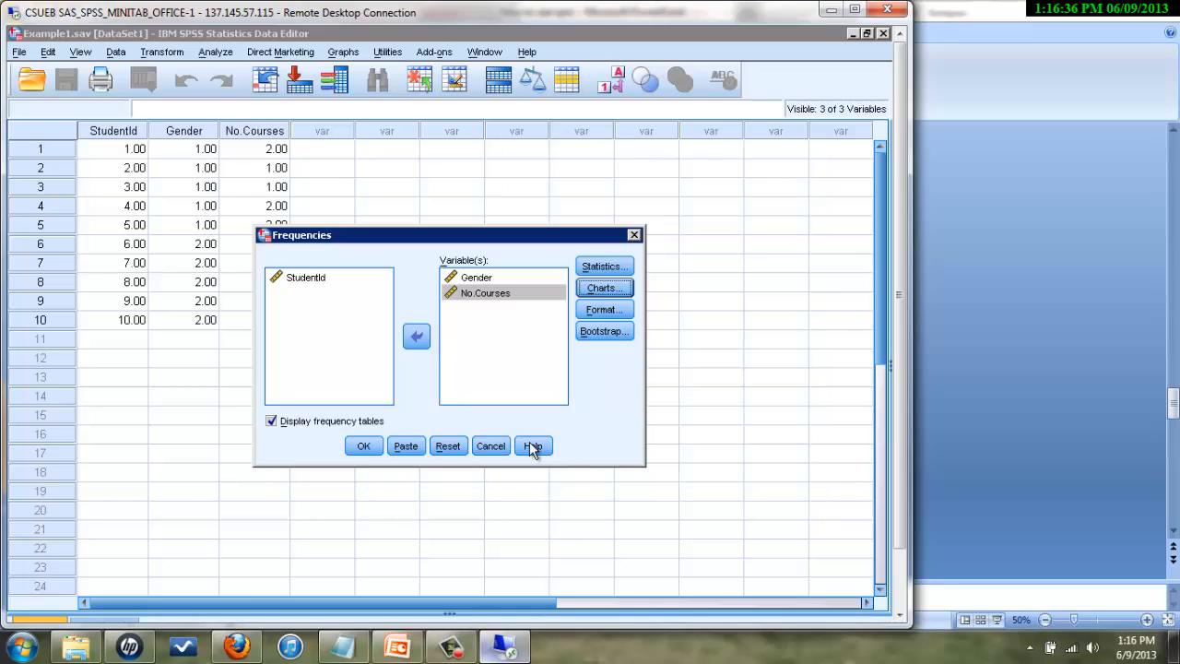
left_click(364, 447)
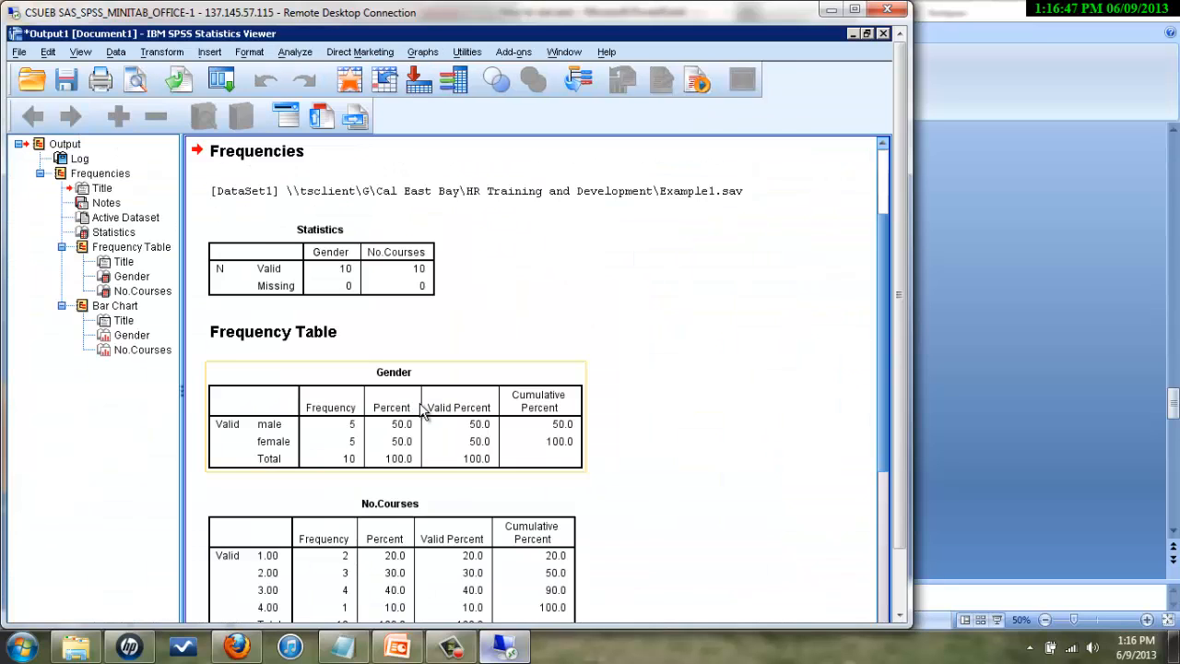
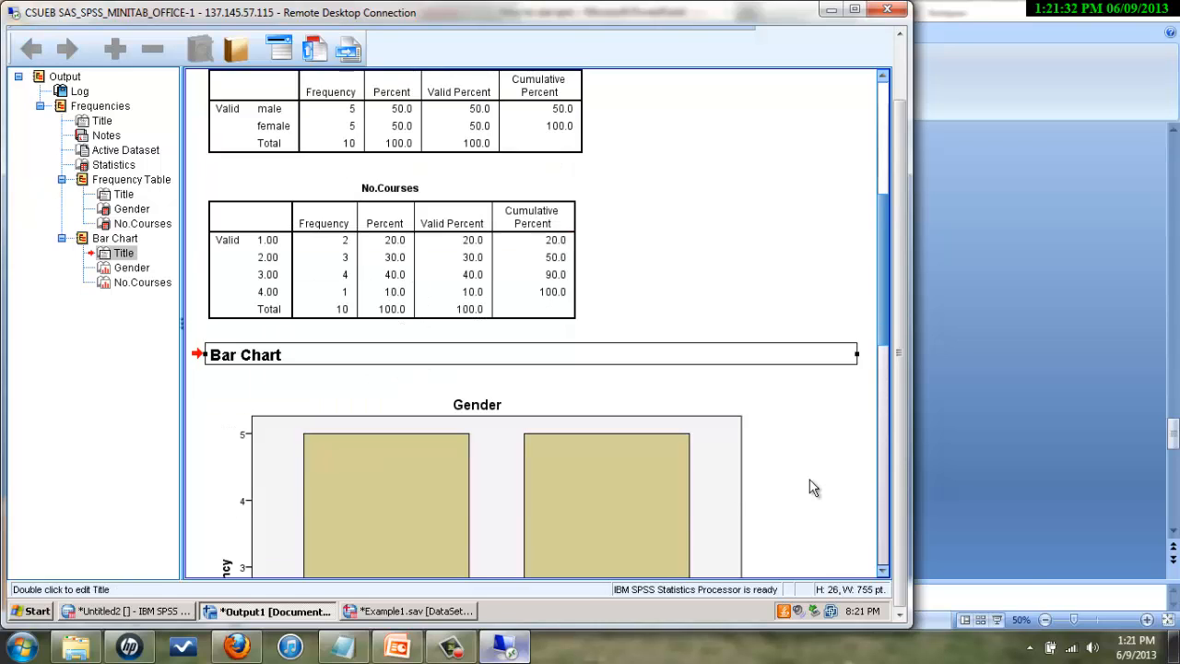
- Scroll down the output viewer to the charts and select the Gender bar chart
scroll(813, 489, "down", 1)
scroll(814, 489, "down", 2)
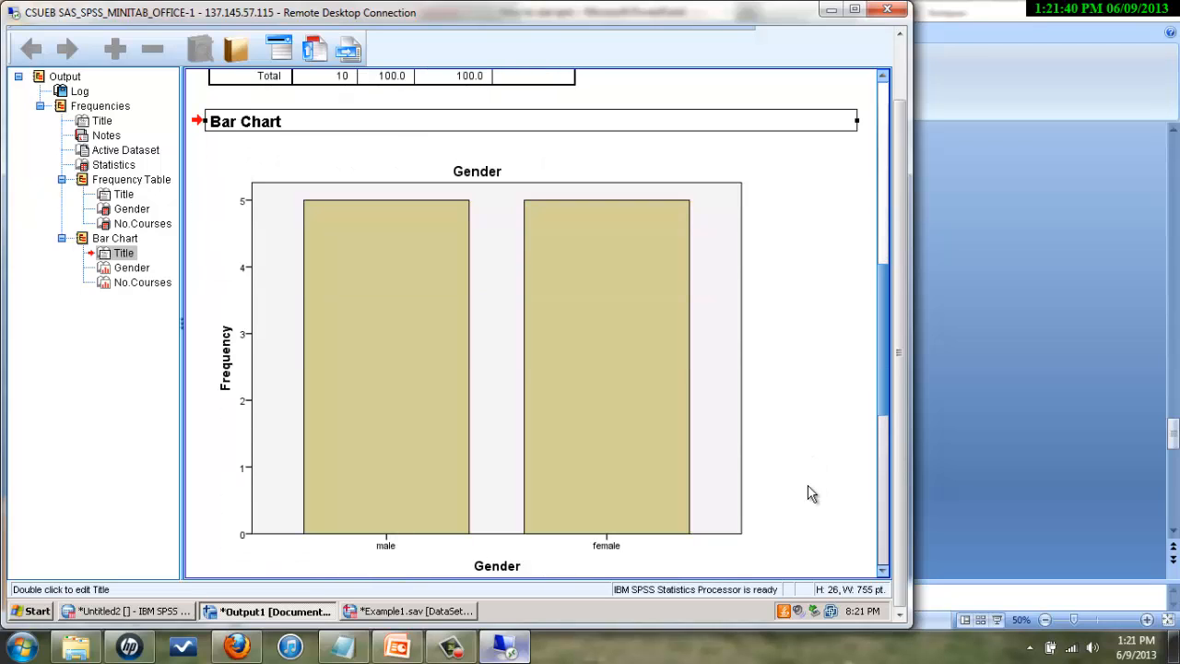
left_click(646, 380)
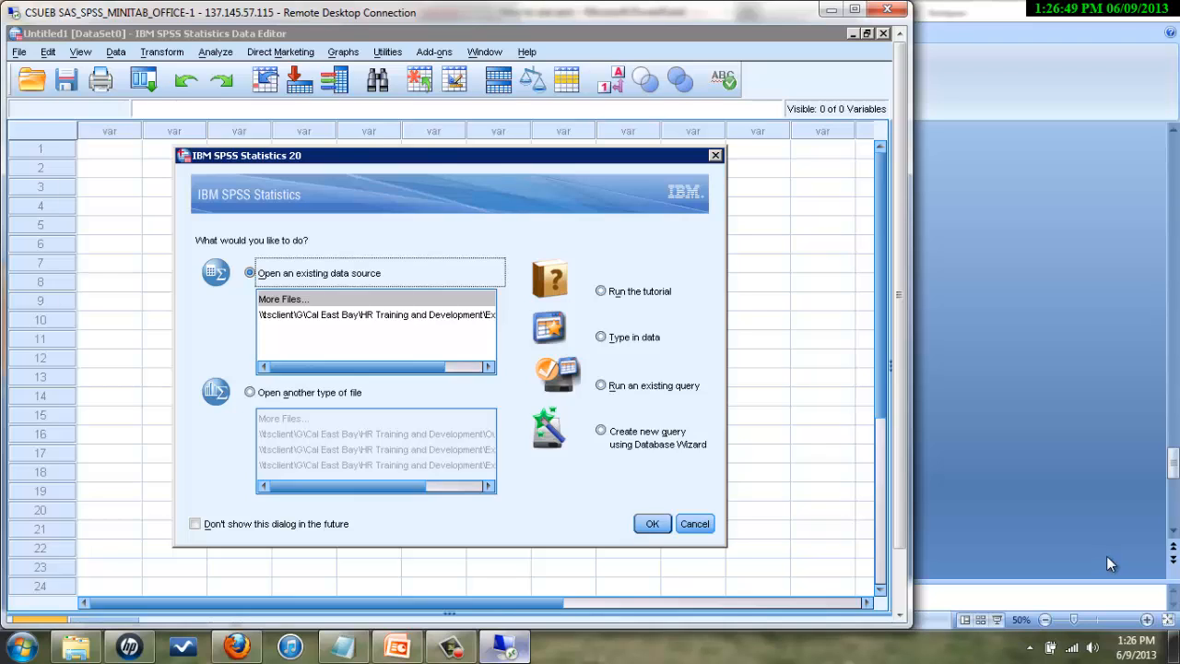
- Choose 'Run the tutorial' in the start-up dialog and launch it
left_click(600, 292)
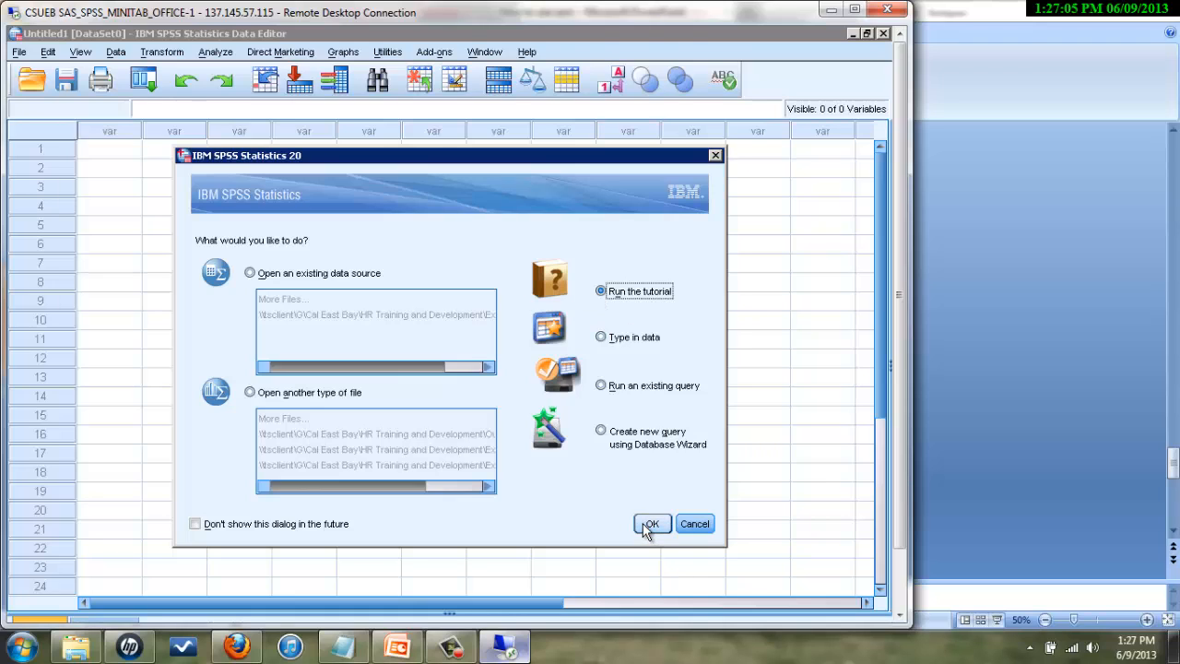
left_click(649, 524)
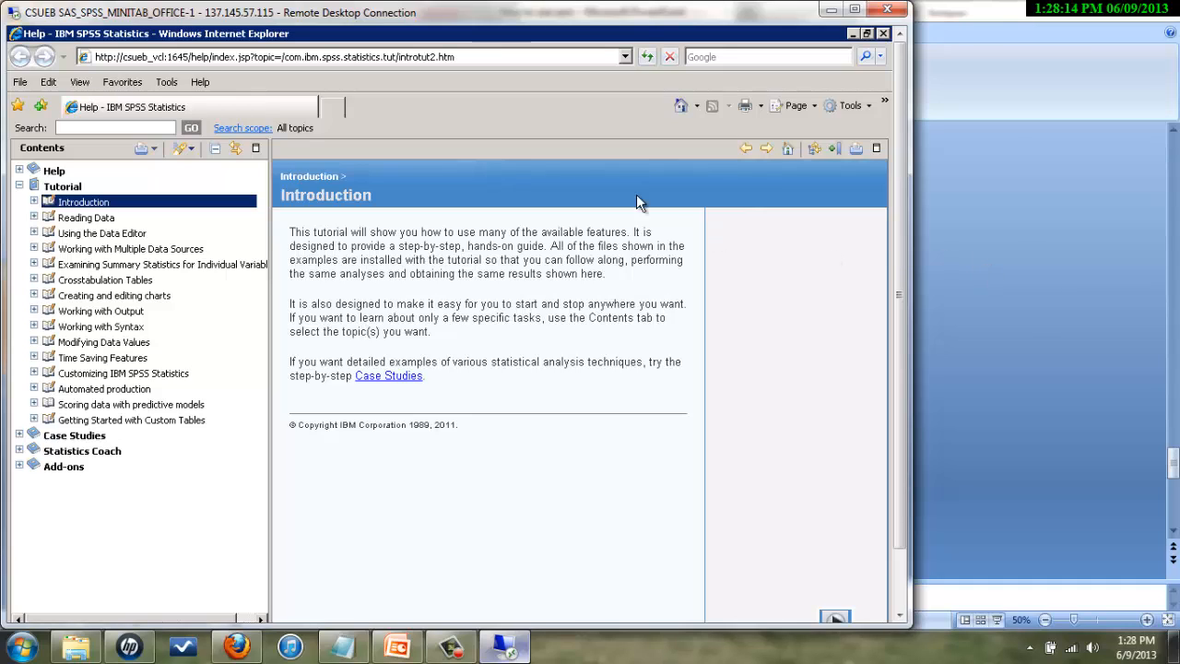
- Open the tutorial's Introduction page and expand its list of sub-topics
left_click(63, 206)
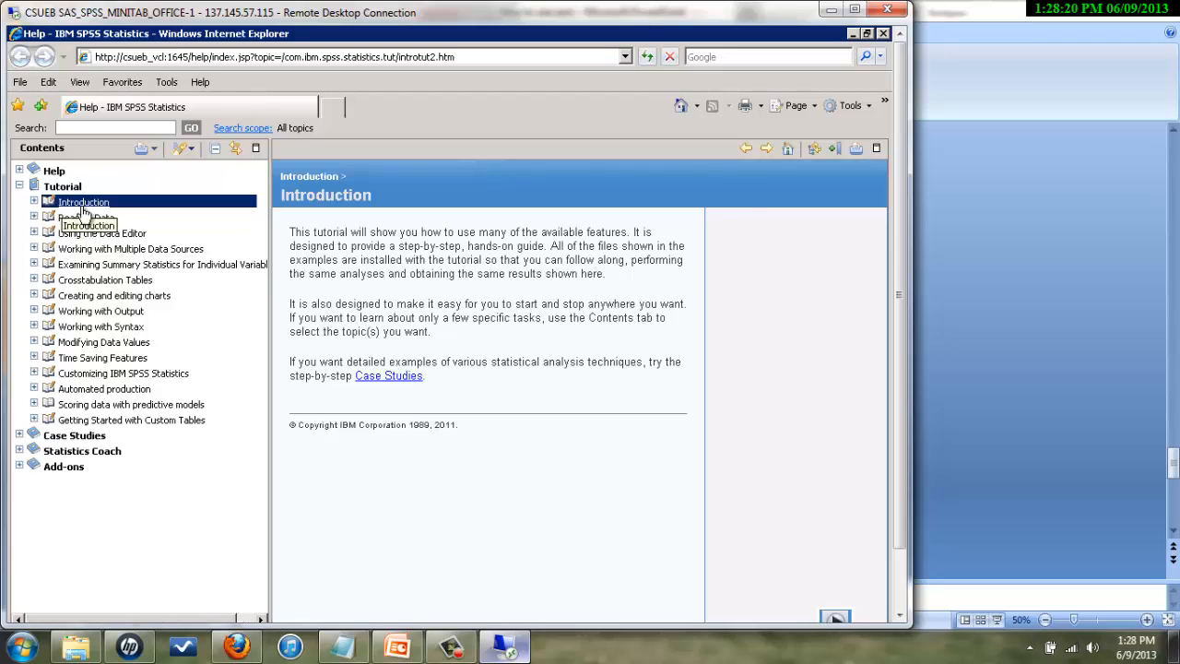
left_click(34, 202)
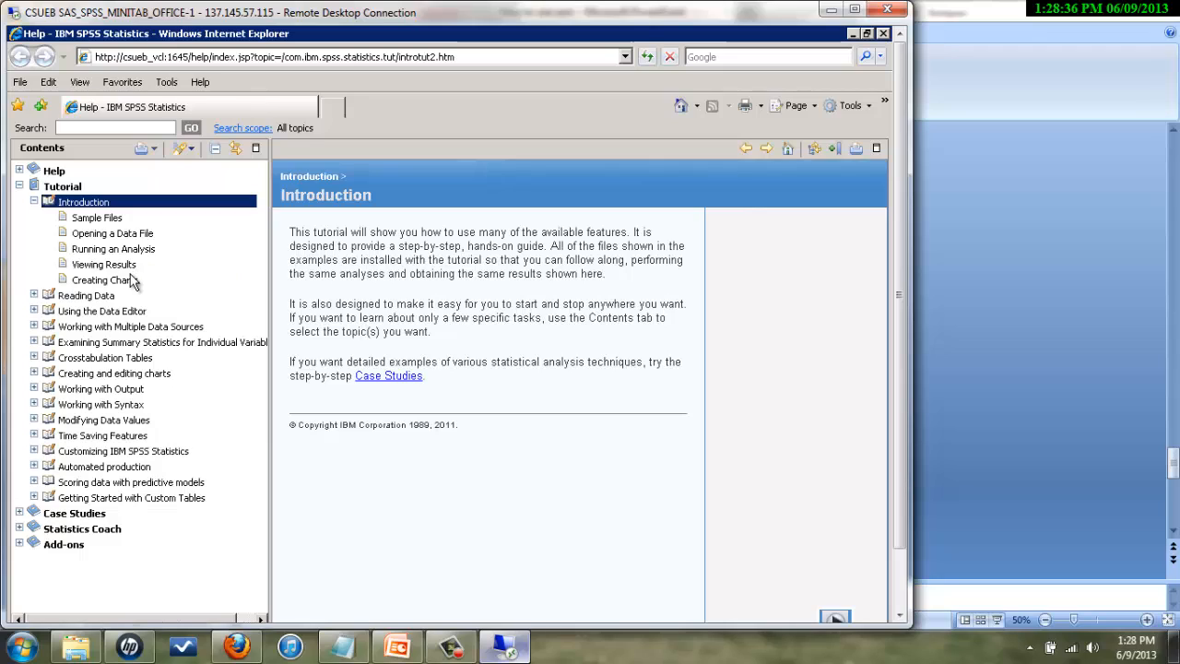
- Open the Creating Charts tutorial and step through the Chart Builder and clustered bar pages
left_click(97, 285)
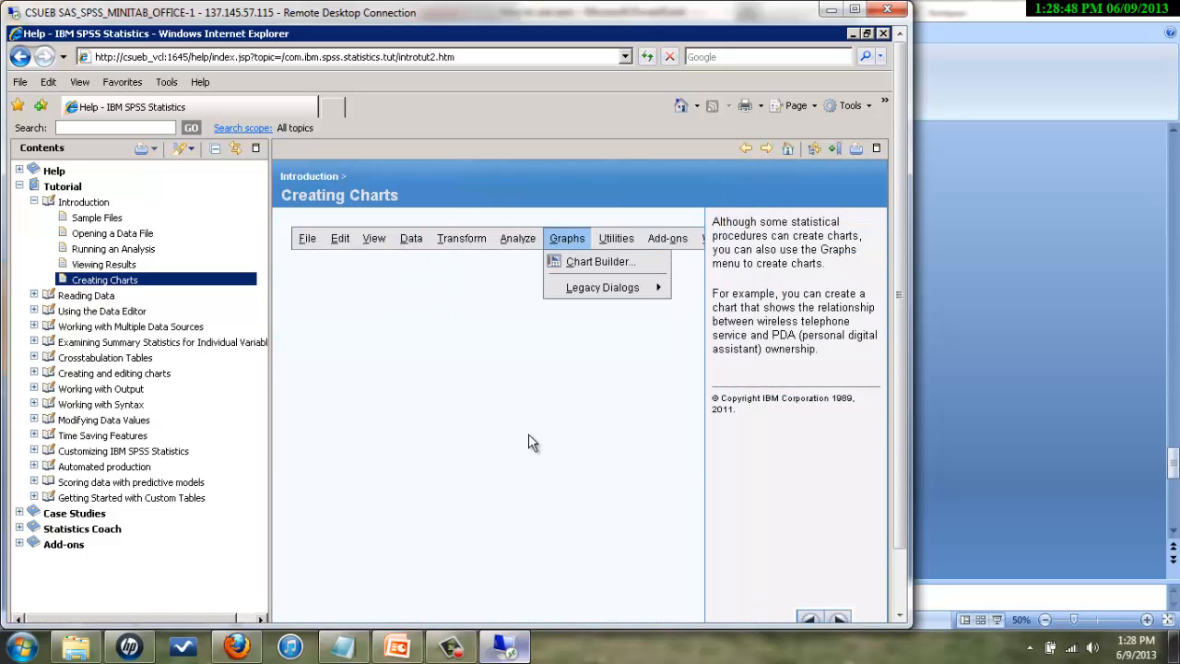
left_click(902, 615)
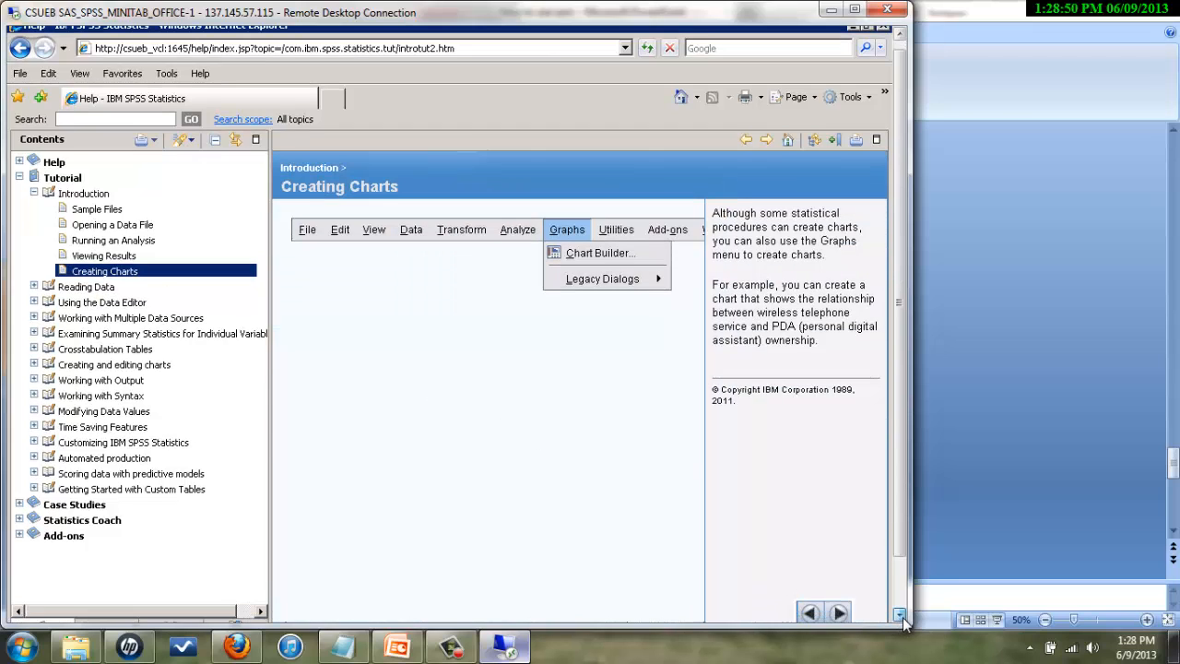
left_click(902, 615)
left_click(901, 615)
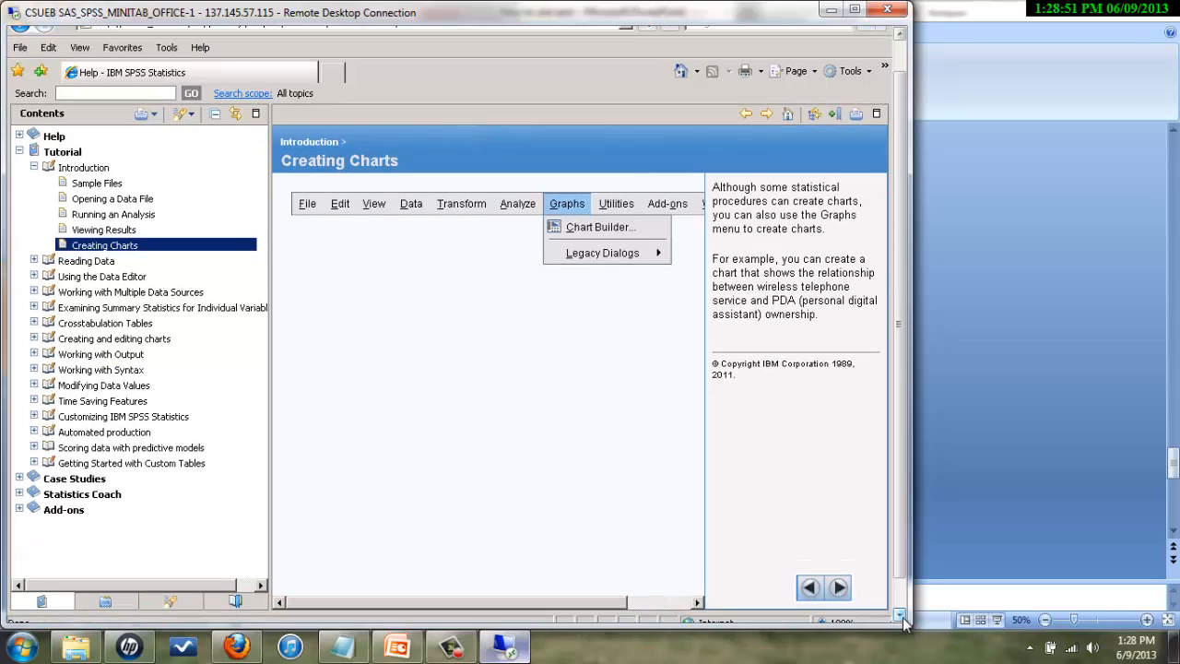
left_click(840, 590)
left_click(840, 590)
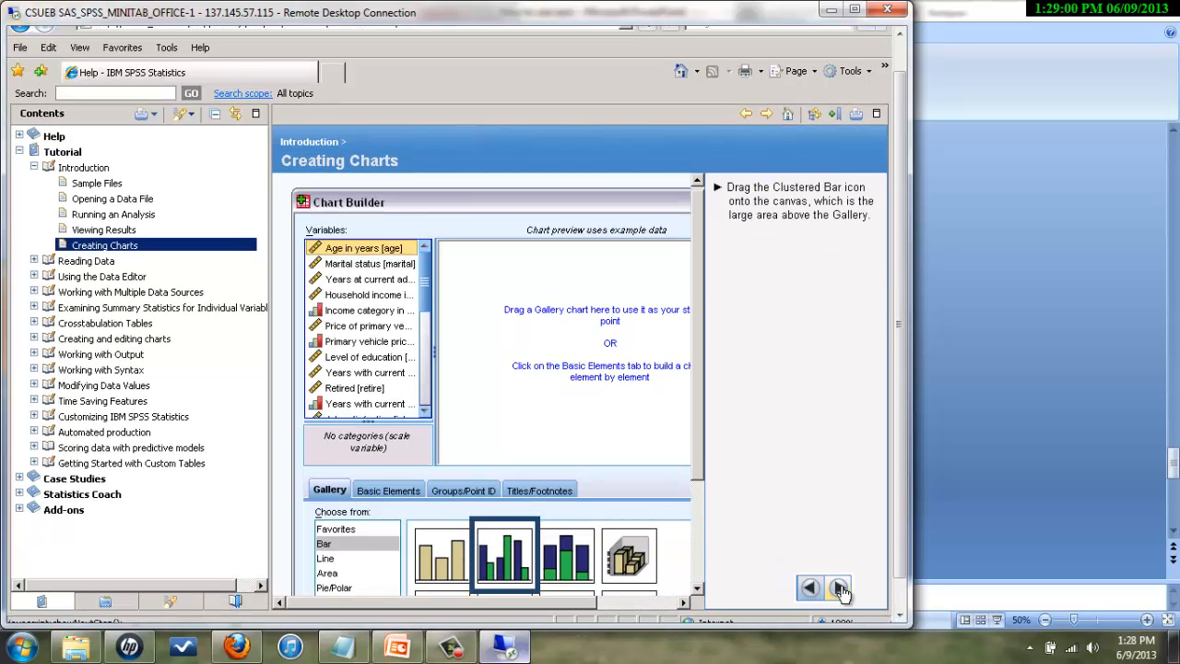
left_click(839, 590)
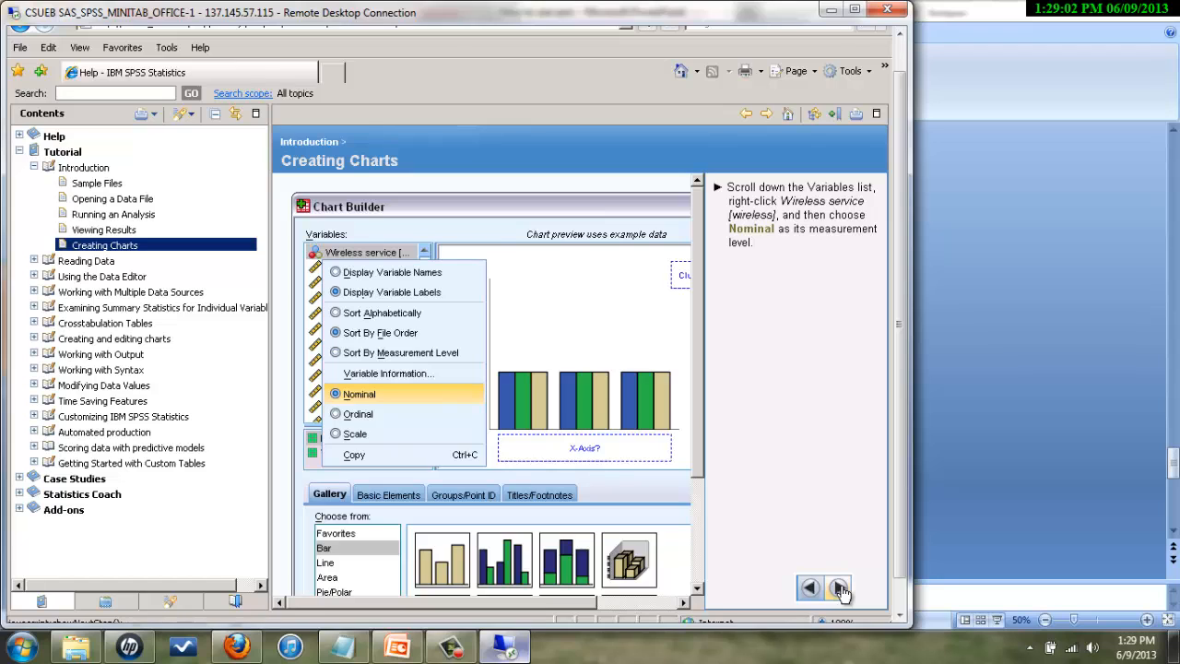
- Continue through the x-axis, cluster, create-chart and chart-editing pages, then show the THANKYOU slide
left_click(840, 590)
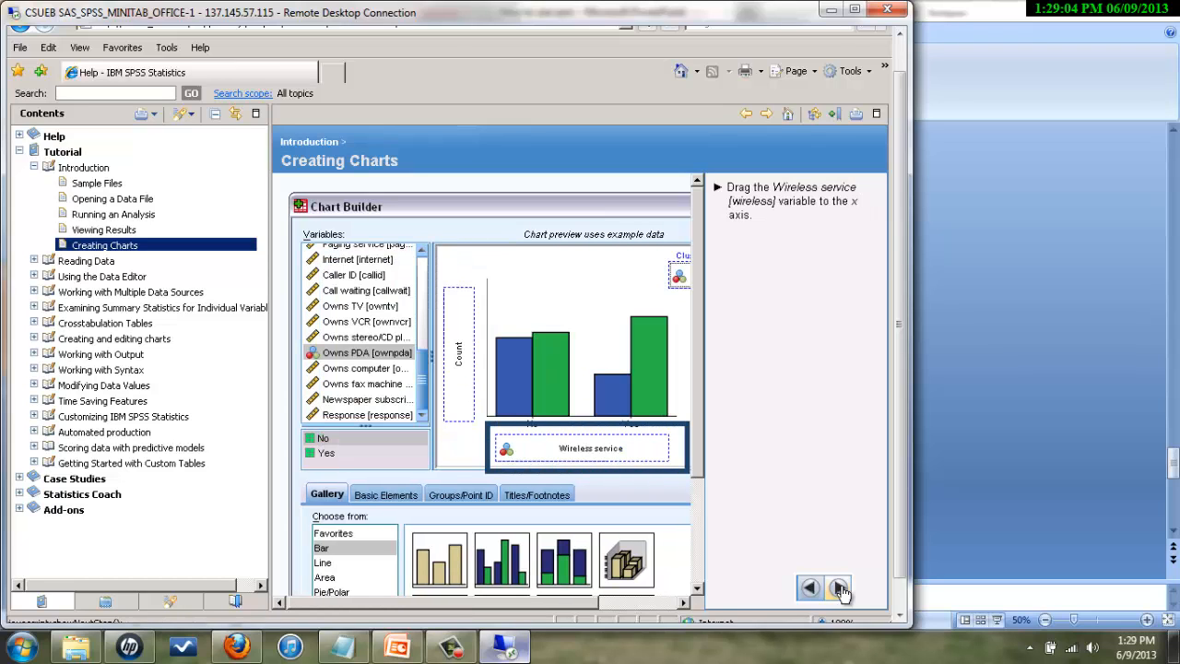
left_click(840, 590)
left_click(840, 590)
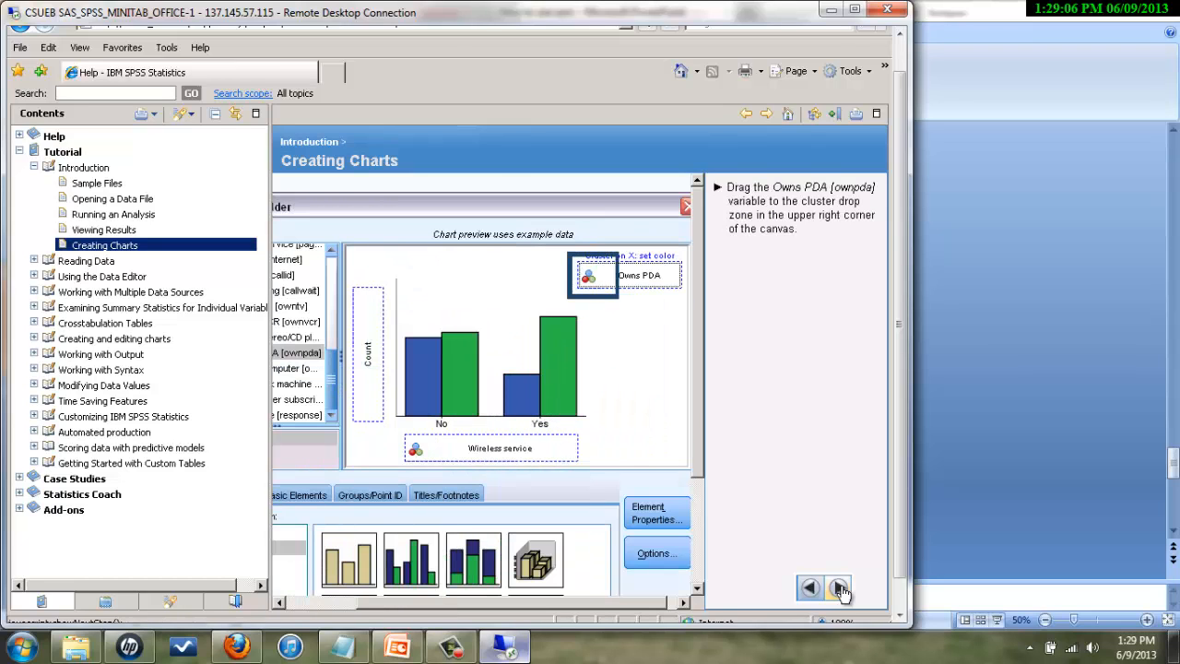
left_click(840, 590)
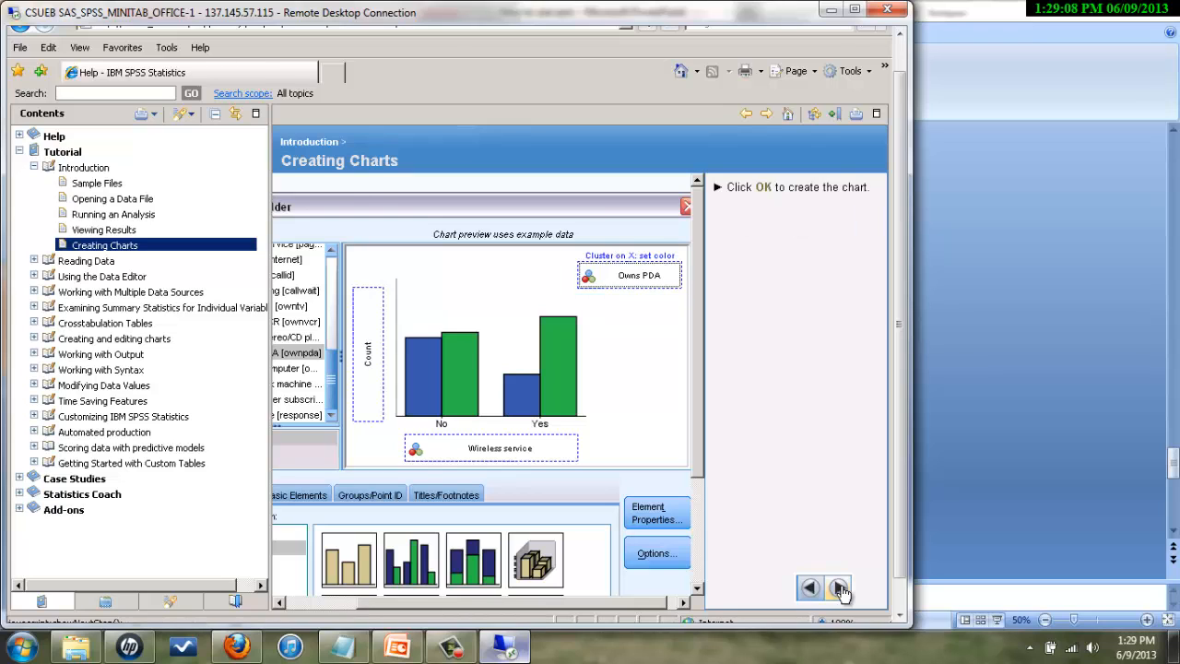
left_click(839, 590)
left_click(839, 590)
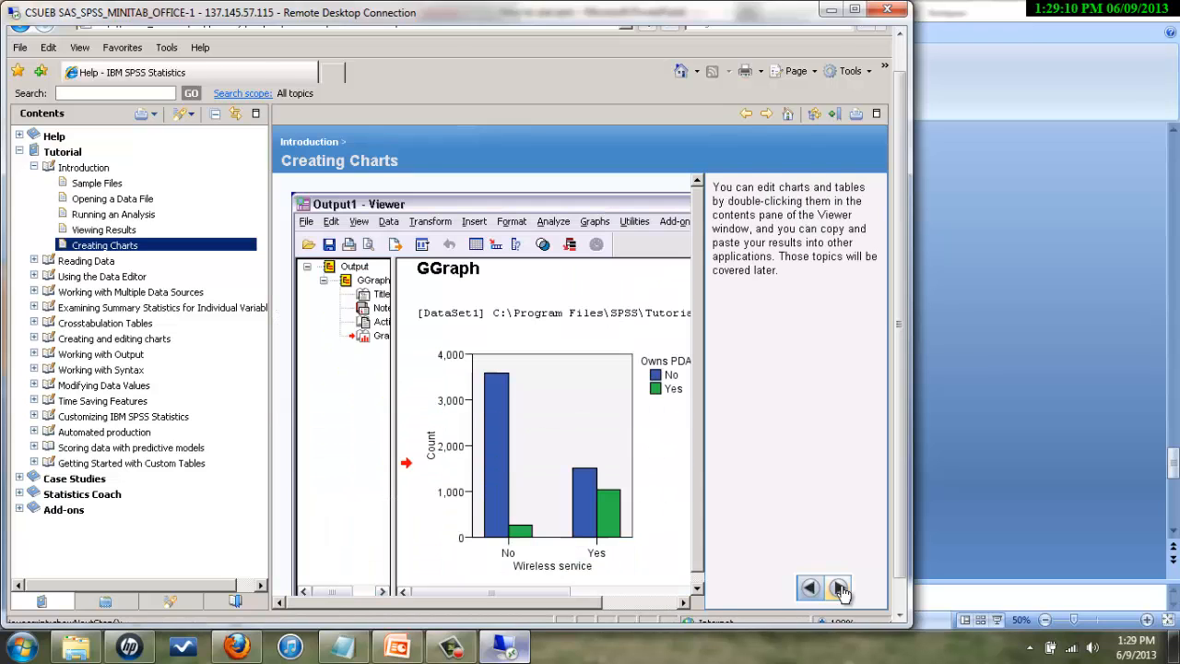
left_click(840, 590)
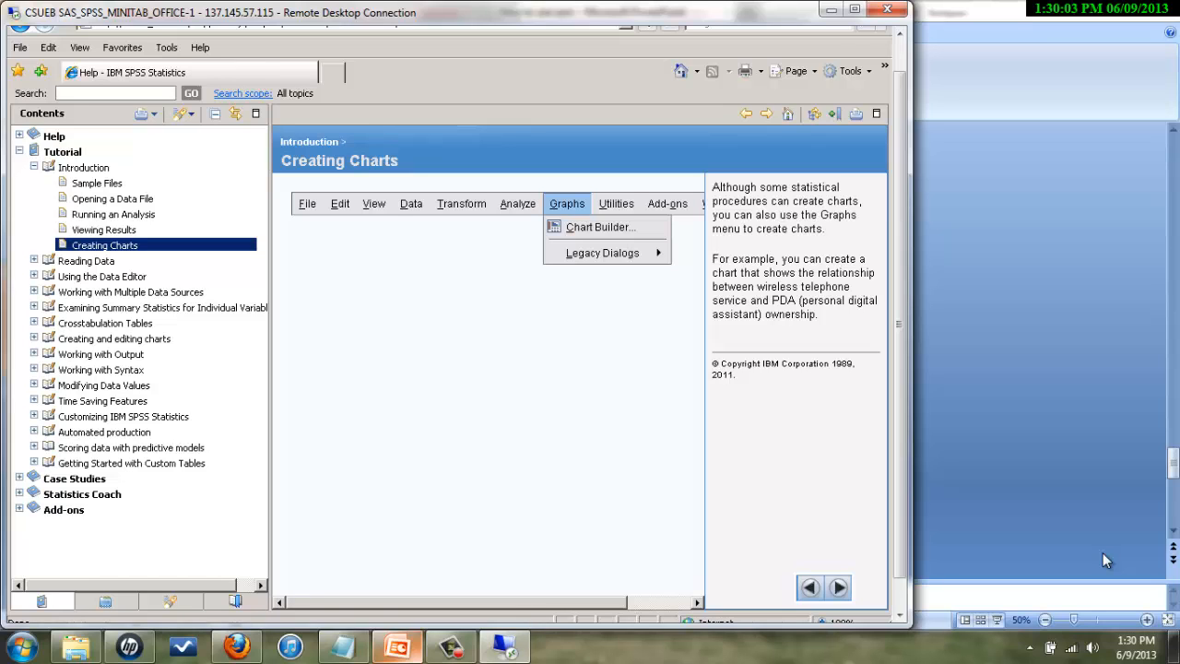
left_click(396, 649)
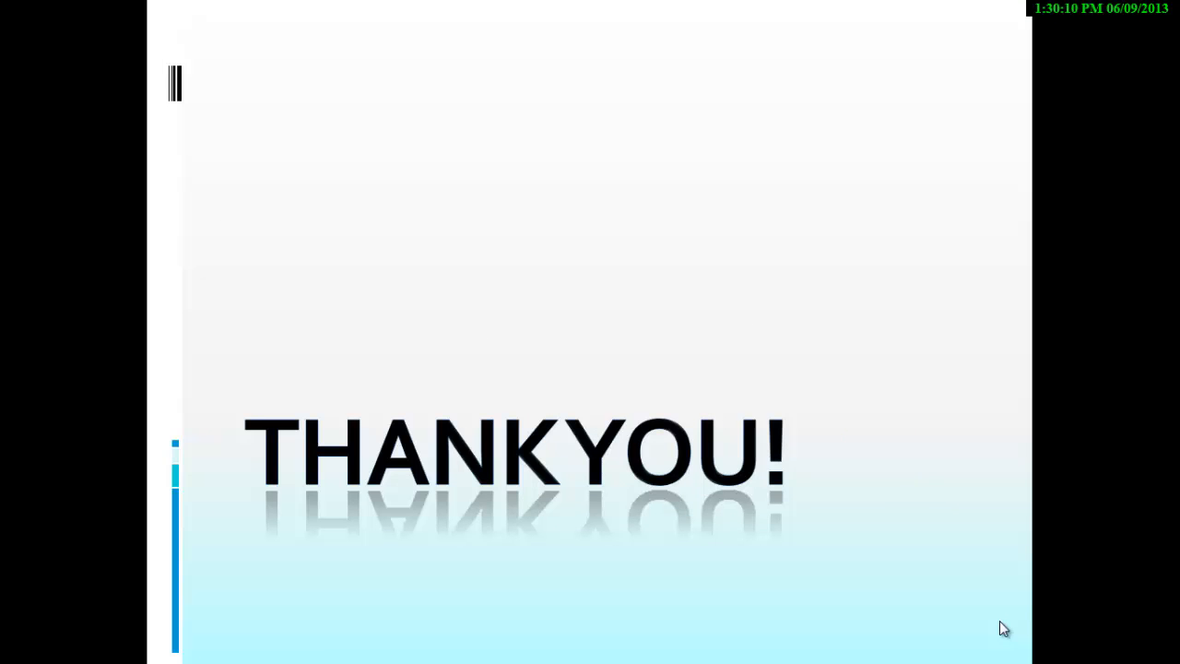